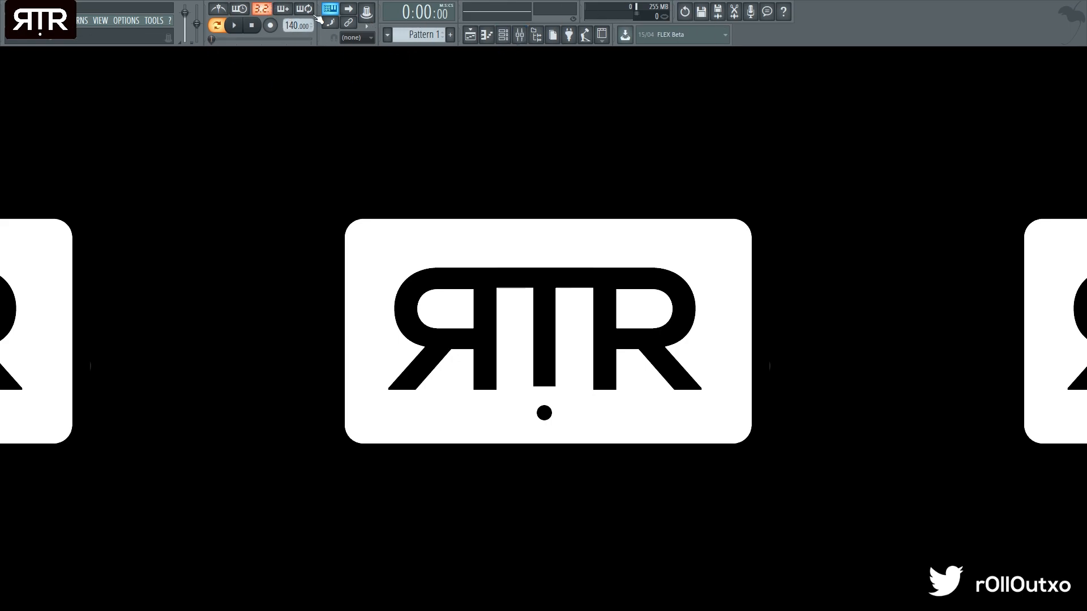
Set the project tempo to 142 BPM and display the channel rack
left_click(234, 25)
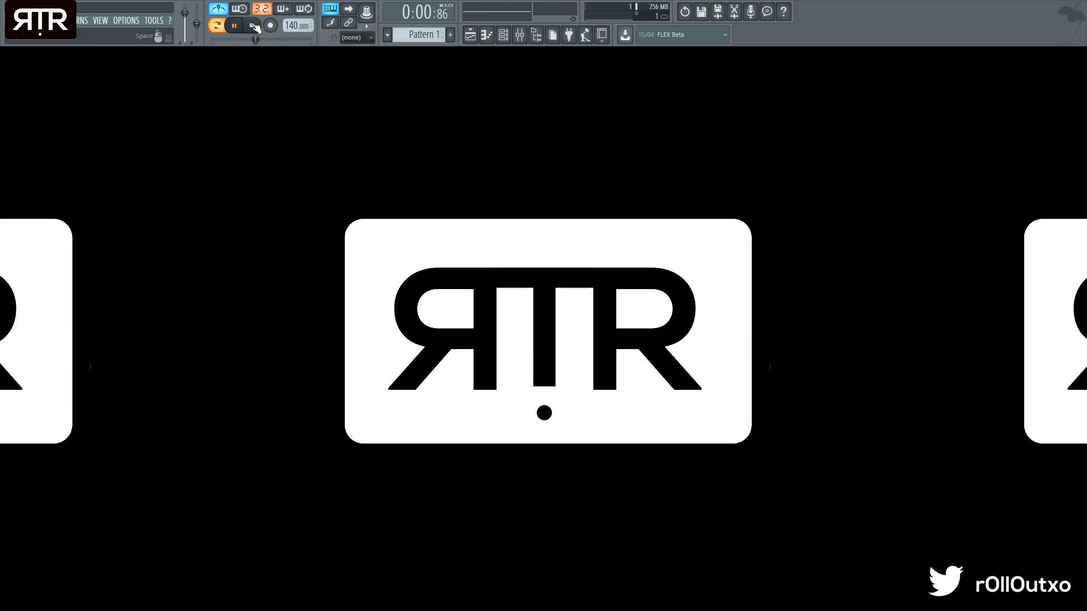
left_click(253, 25)
left_click(519, 36)
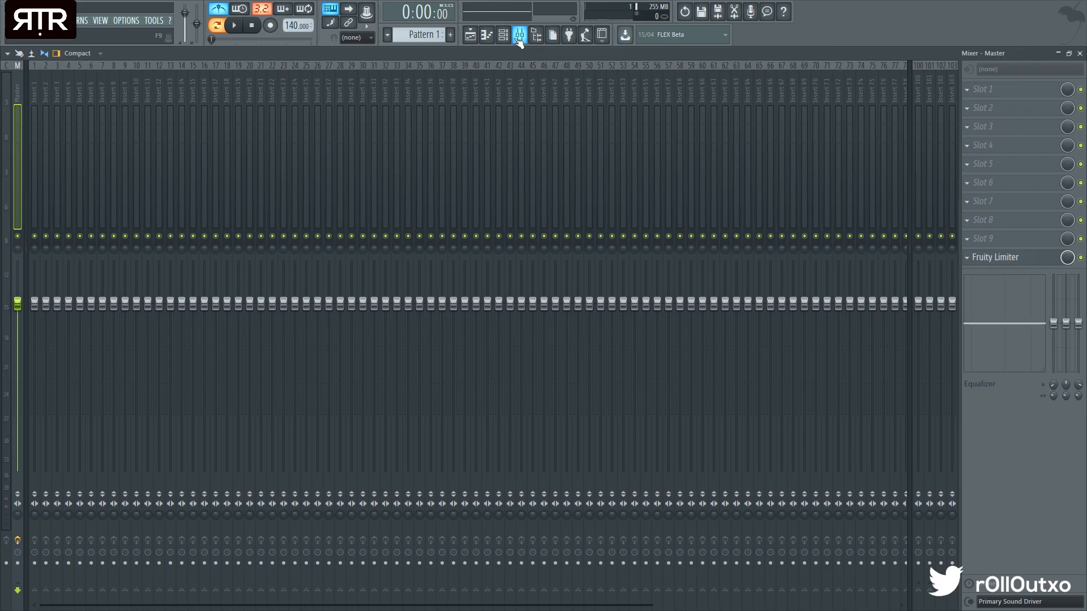
left_click(519, 35)
left_click(502, 35)
scroll(294, 26, "up", 2)
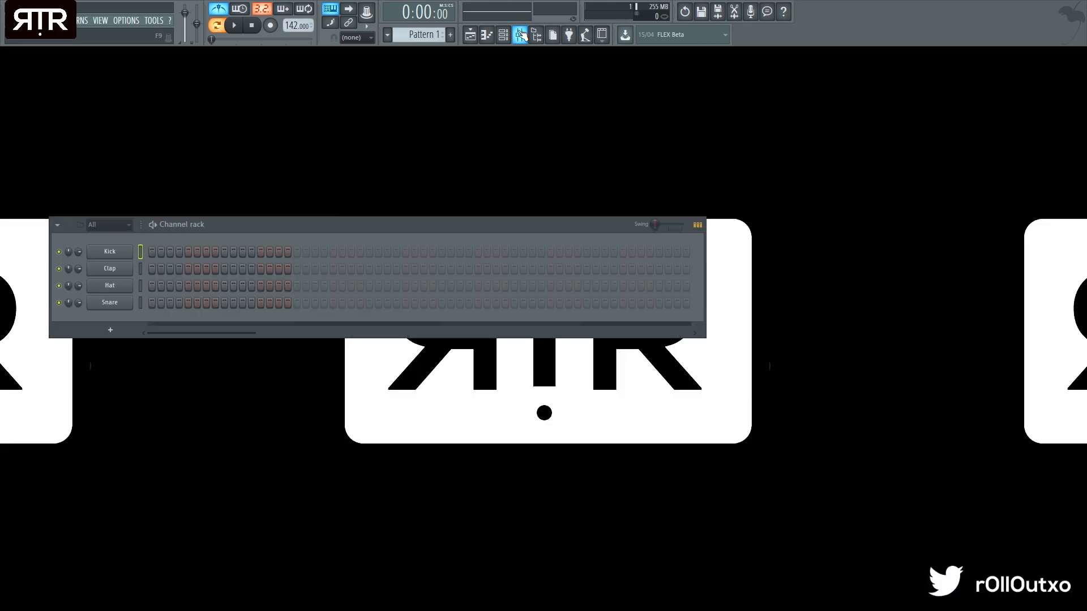
left_click(503, 35)
left_click(503, 35)
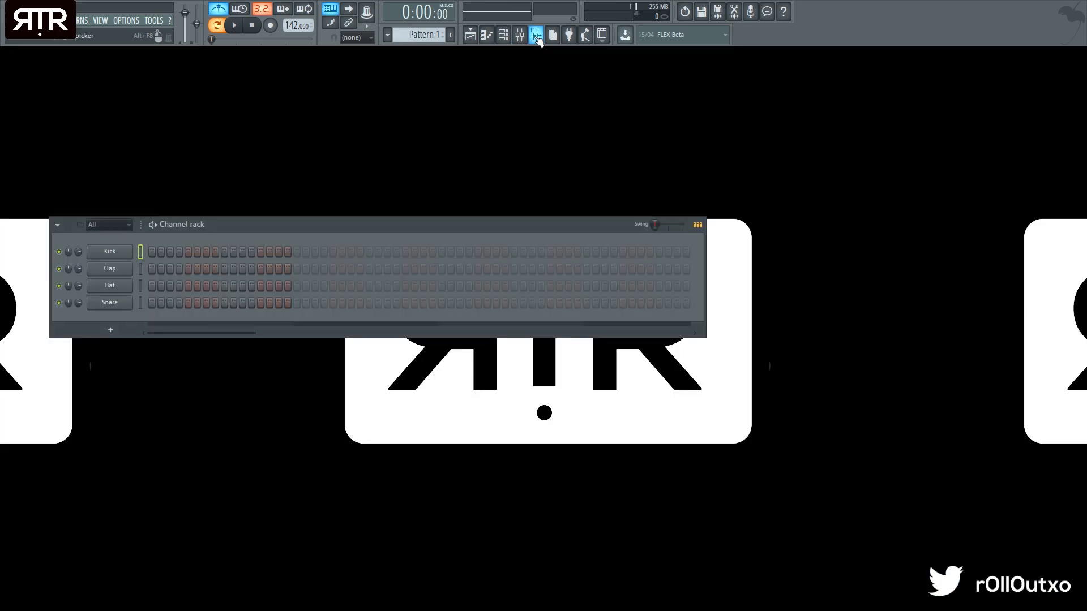
Load the MIDI file Uk Drill Hi Hat Pattern 1 - Rapid from the Vicious Drum Kit pack onto the Snare channel
left_click(536, 36)
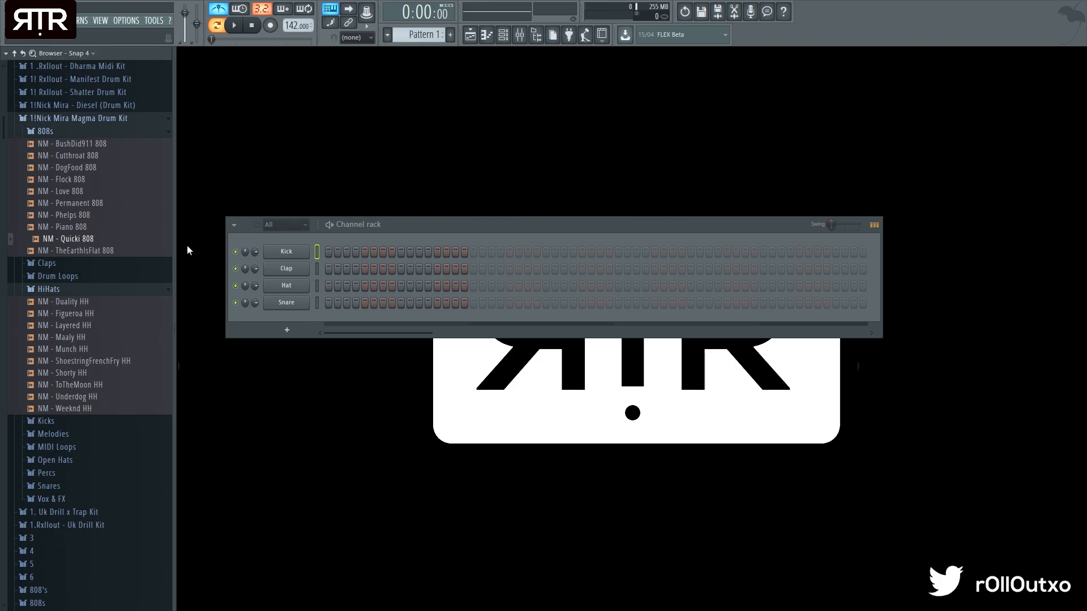
scroll(162, 243, "up", 6)
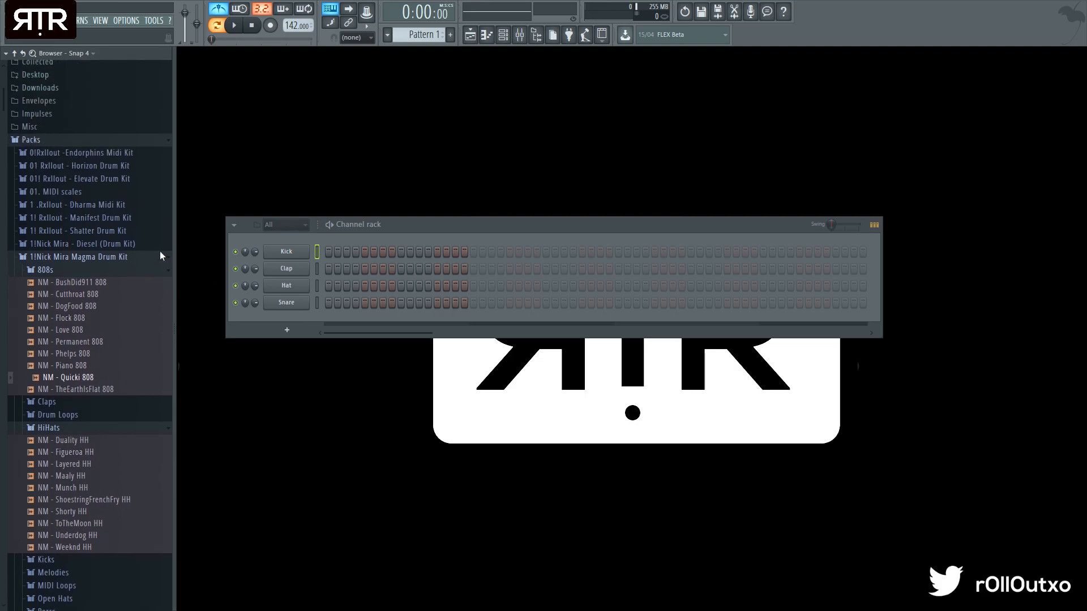
left_click(31, 210)
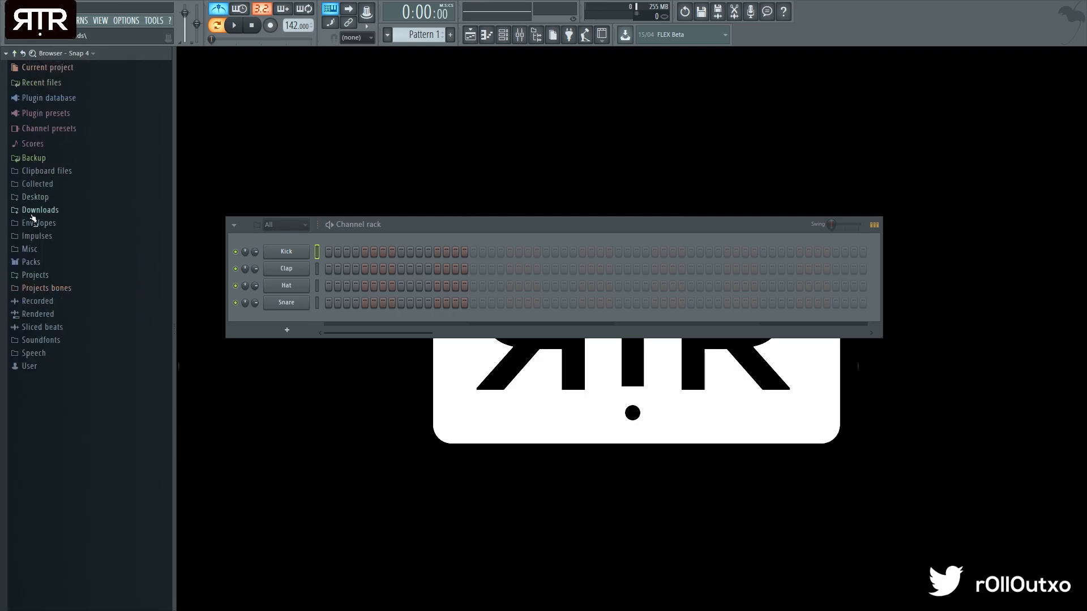
left_click(44, 264)
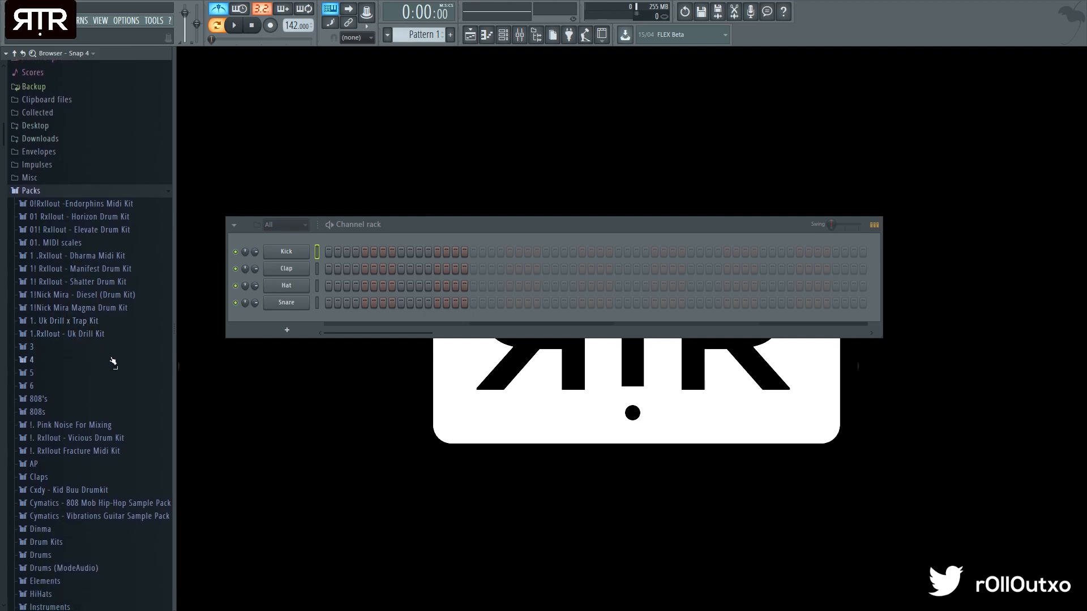
left_click(105, 438)
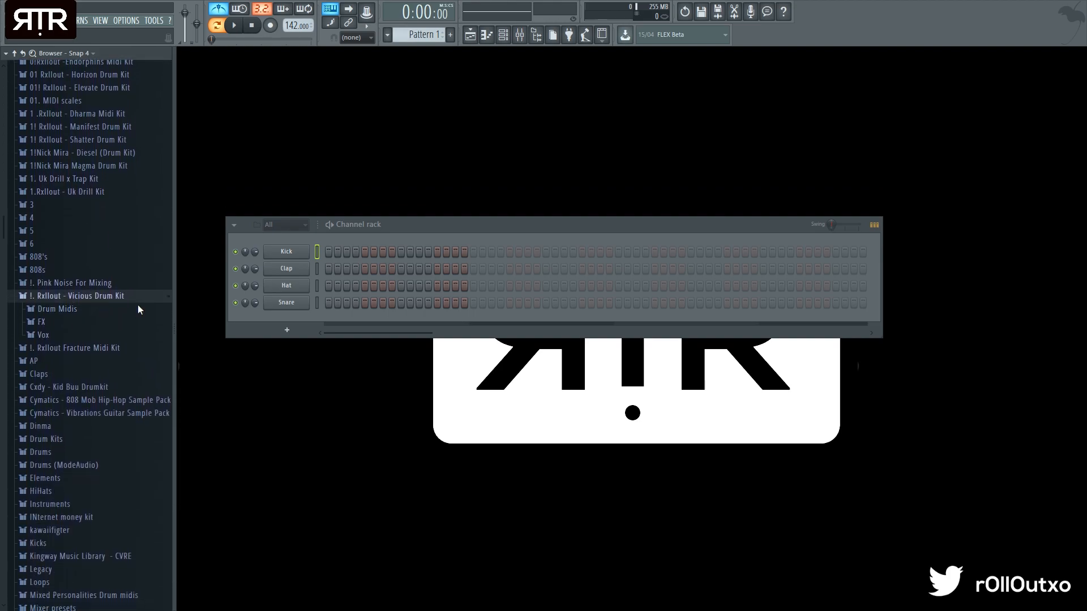
left_click(73, 313)
left_click(75, 324)
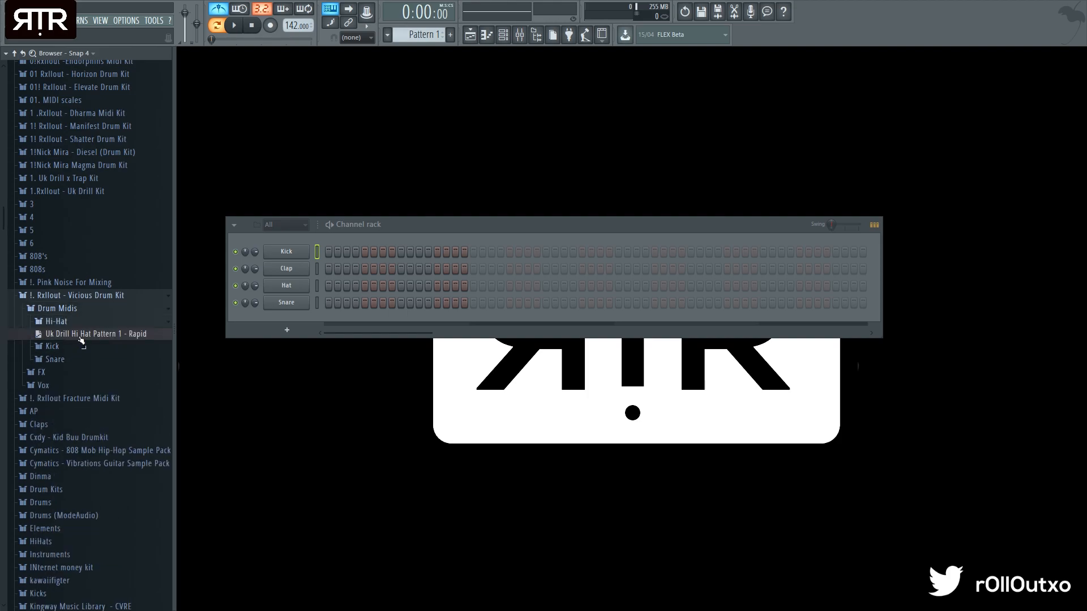
left_click_drag(89, 334, 286, 303)
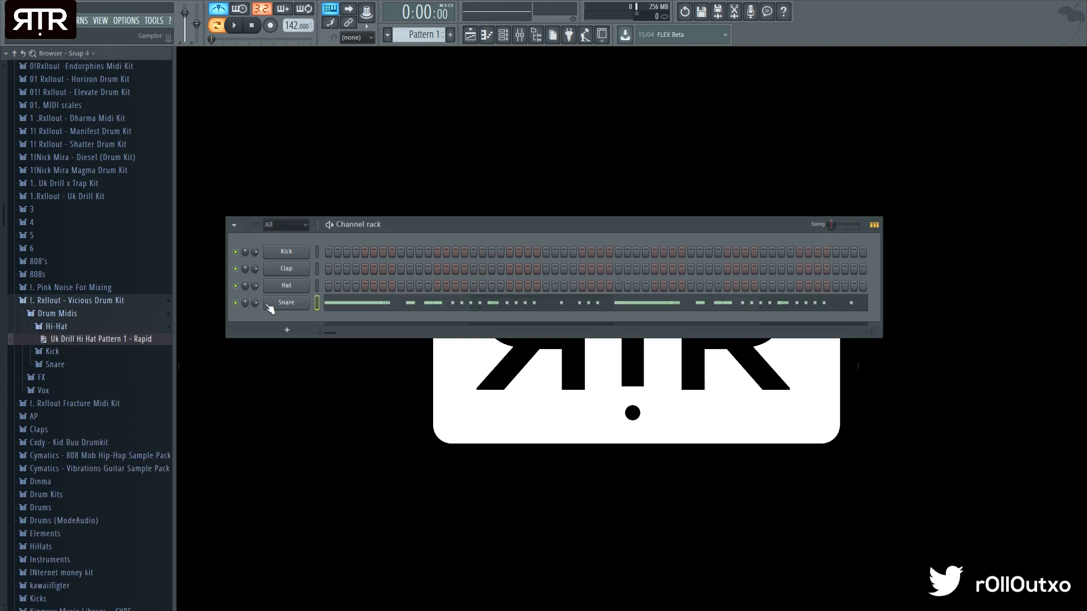
Audition hats from the Hats folder of pack 4 and replace the Snare channel's sample with vybe - PlatHat
left_click(33, 222)
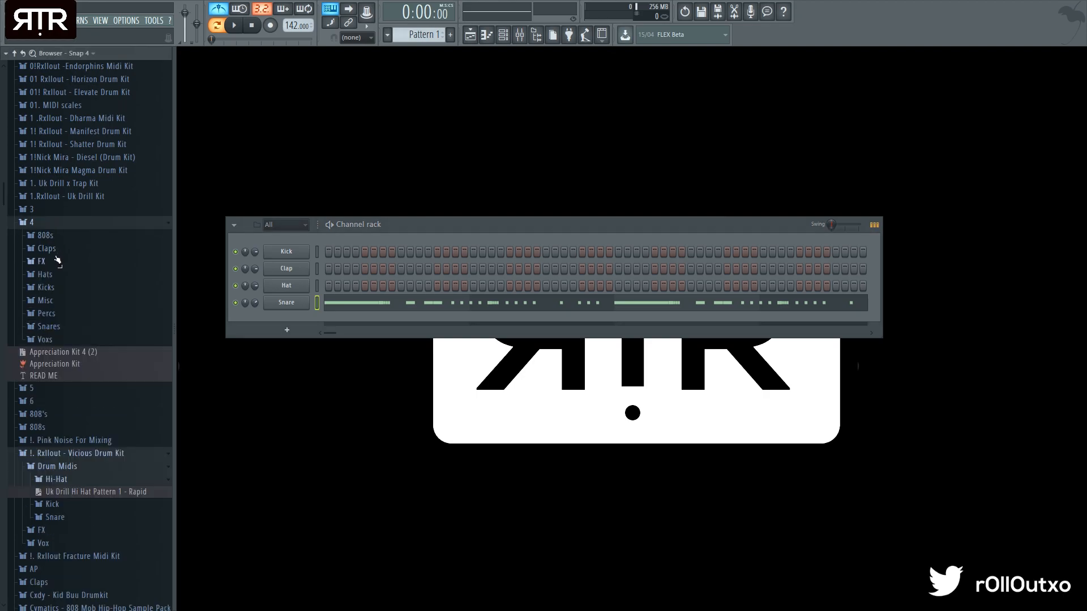
left_click(45, 274)
left_click(65, 370)
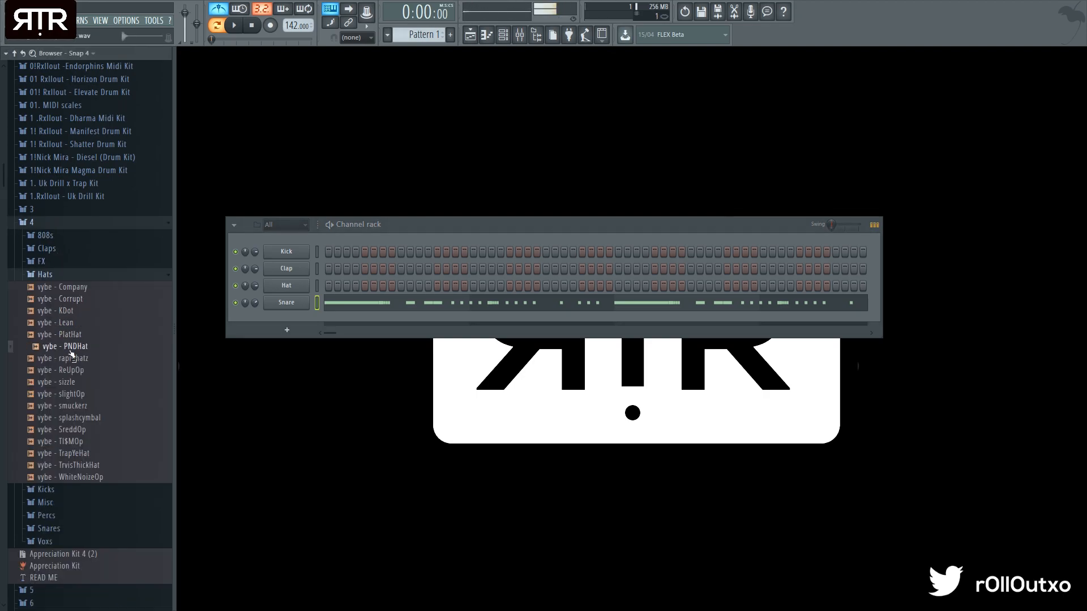
left_click(64, 442)
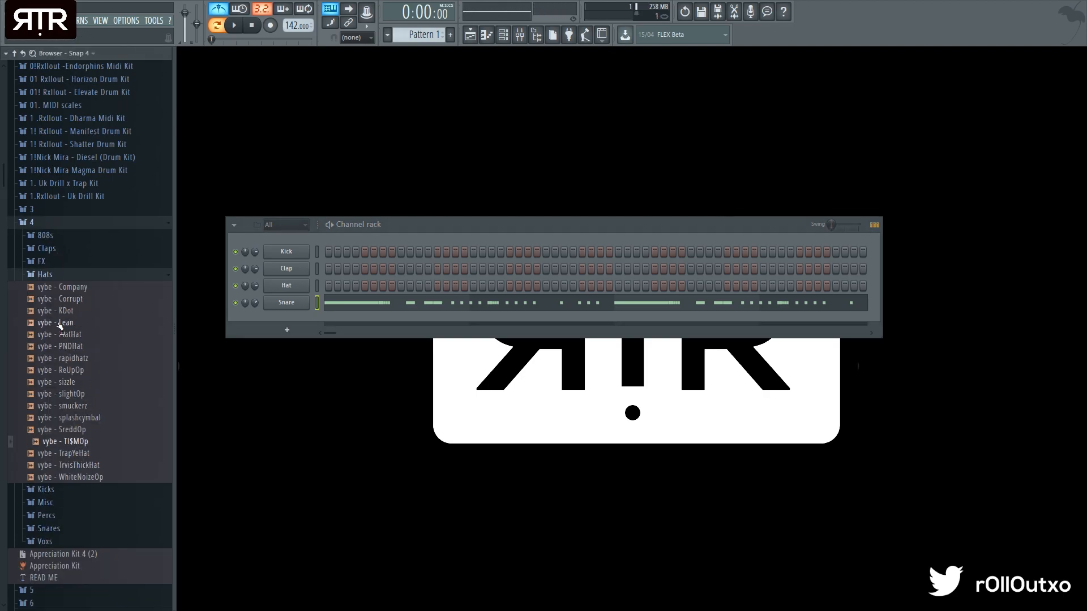
scroll(68, 317, "down", 5)
left_click_drag(68, 263, 279, 302)
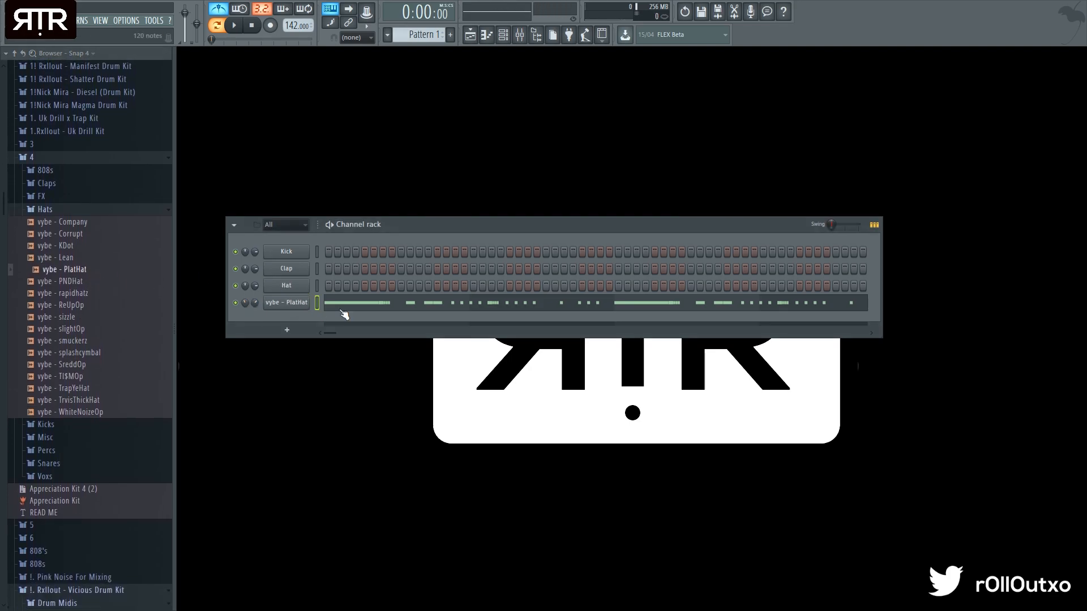
Open the PlatHat channel's piano roll and play back the imported hi-hat pattern
left_click(343, 309)
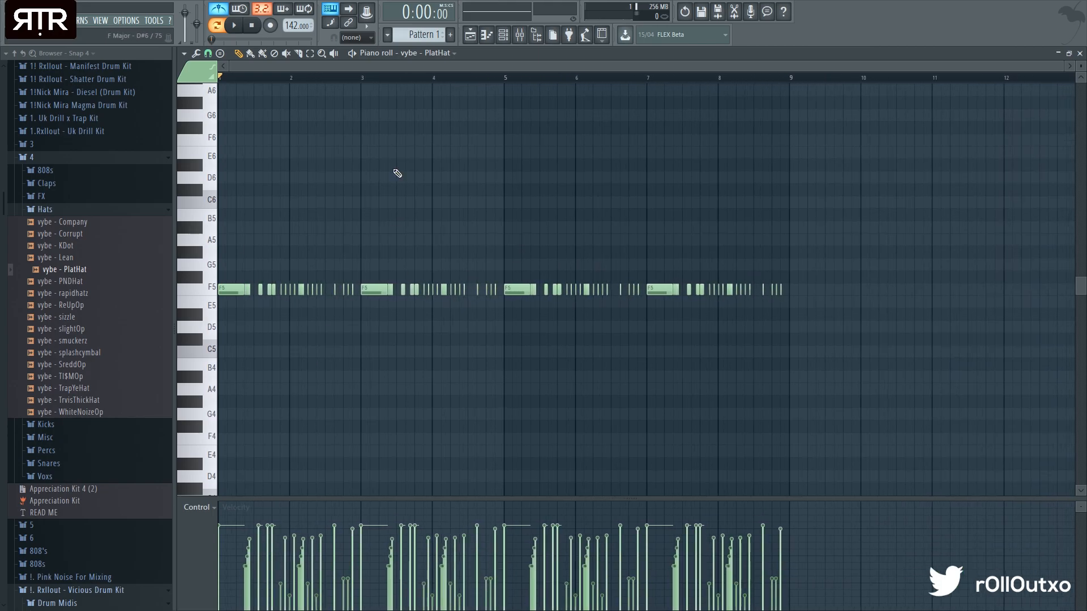
scroll(223, 117, "down", 2)
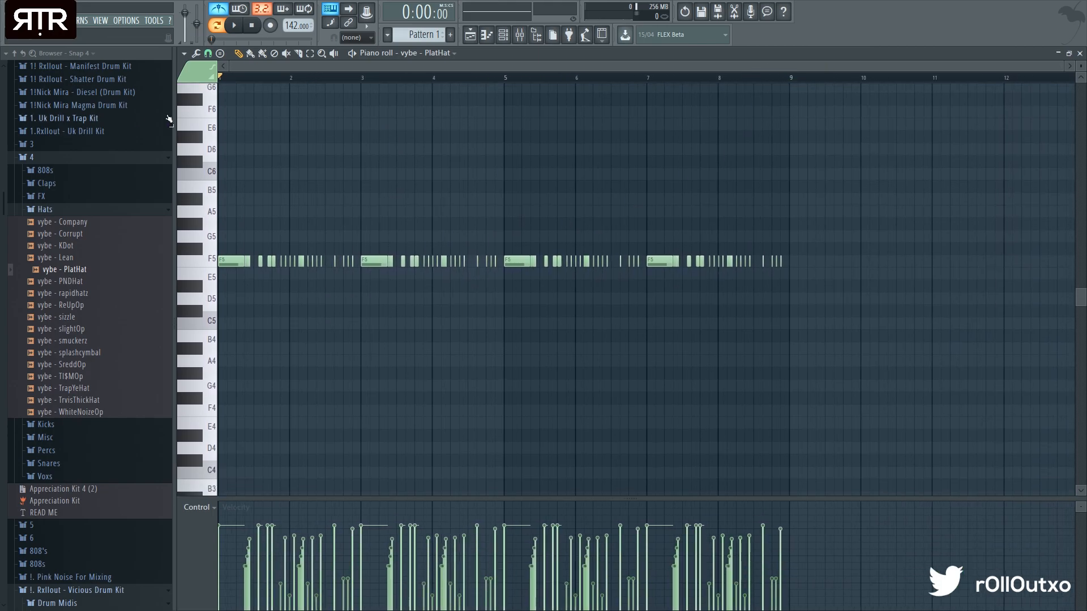
key("space")
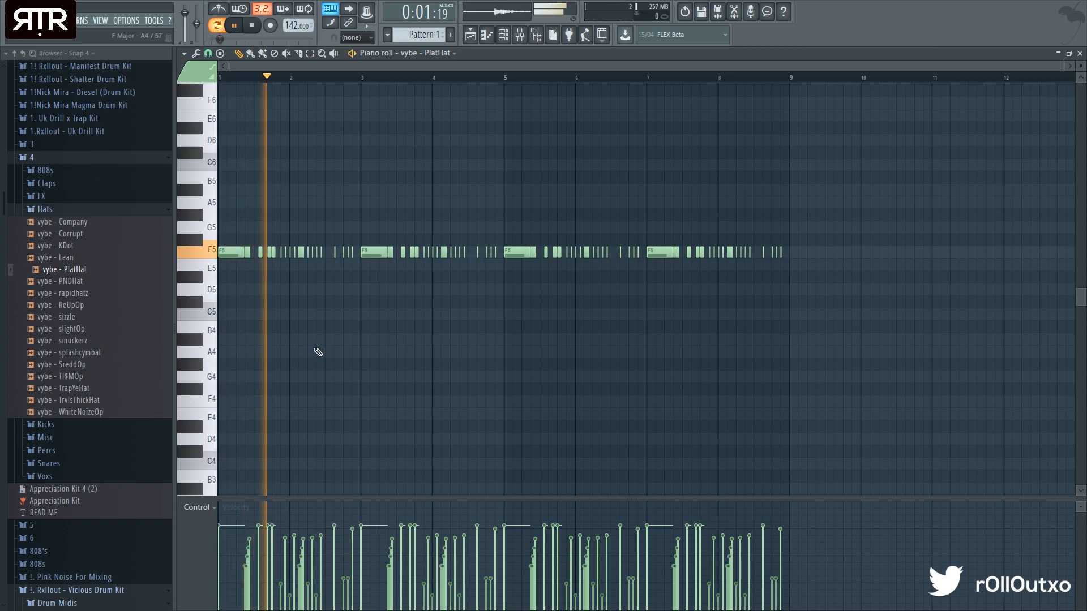
right_click(300, 334, "ctrl")
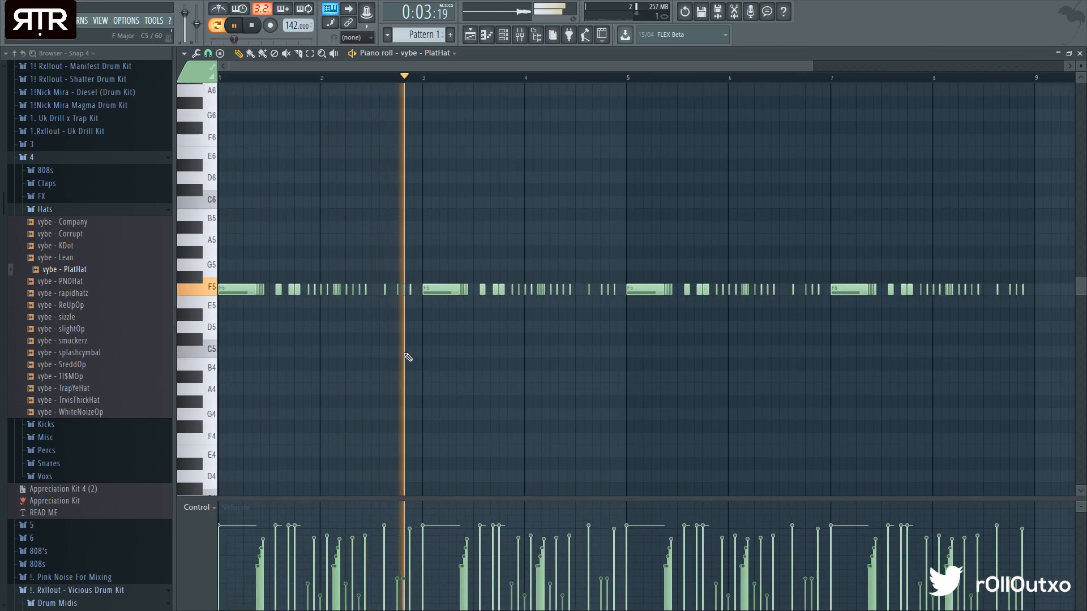
scroll(422, 360, "down", 2)
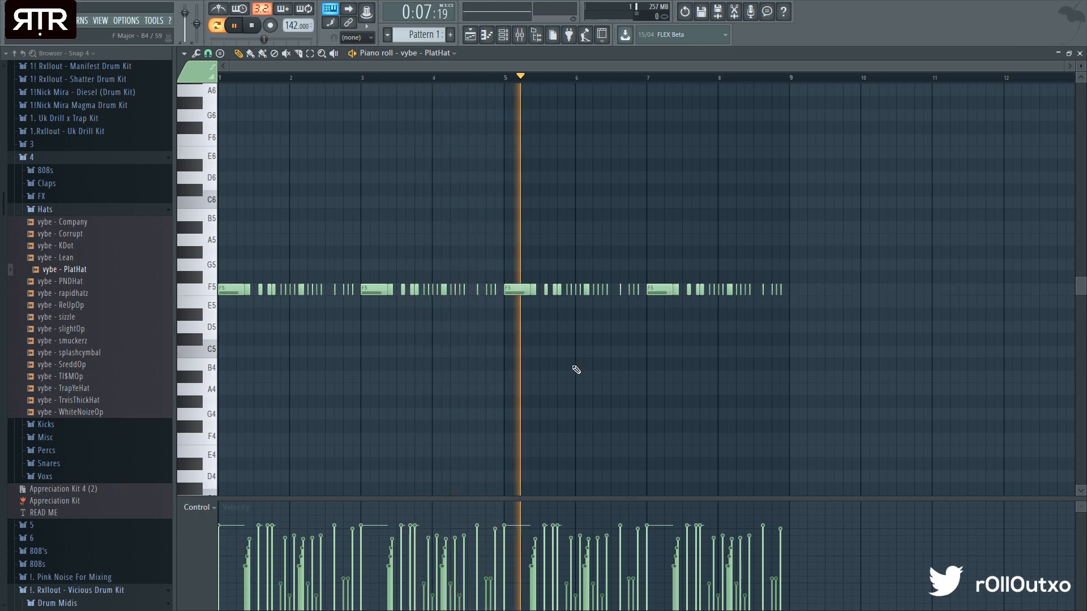
key("space")
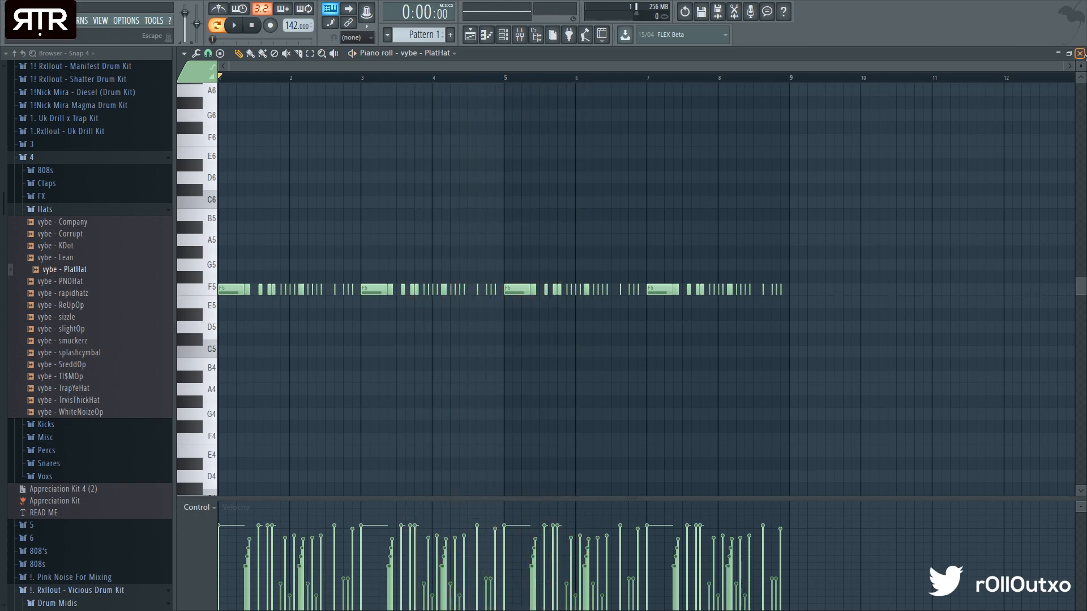
Check the PlatHat channel's miscellaneous settings, then replay its pattern in the piano roll
left_click(1079, 53)
left_click(289, 303)
left_click(320, 199)
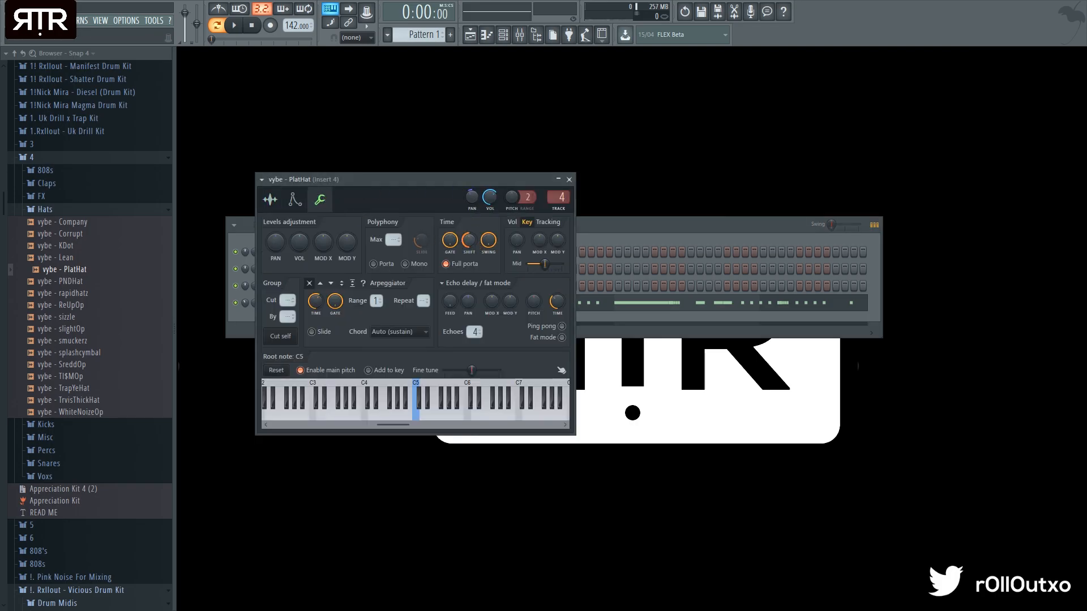
left_click(569, 179)
key("space")
left_click(513, 308)
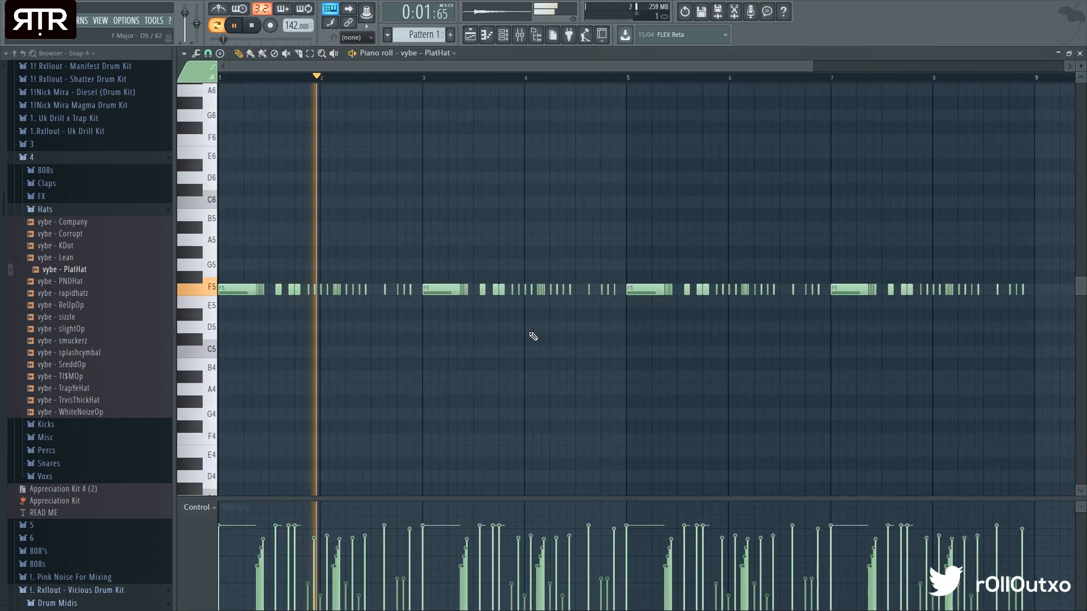
key("space")
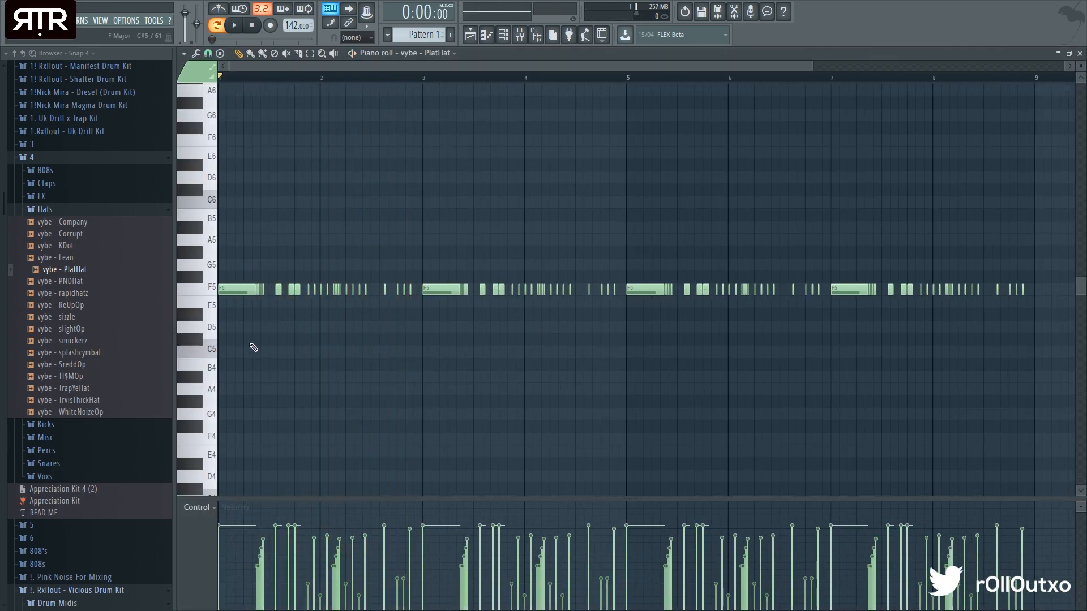
Select the fast roll after the first long hi-hat note and draw a rising velocity ramp across it
scroll(267, 347, "up", 3)
scroll(267, 347, "up", 4)
left_click_drag(338, 334, 290, 308)
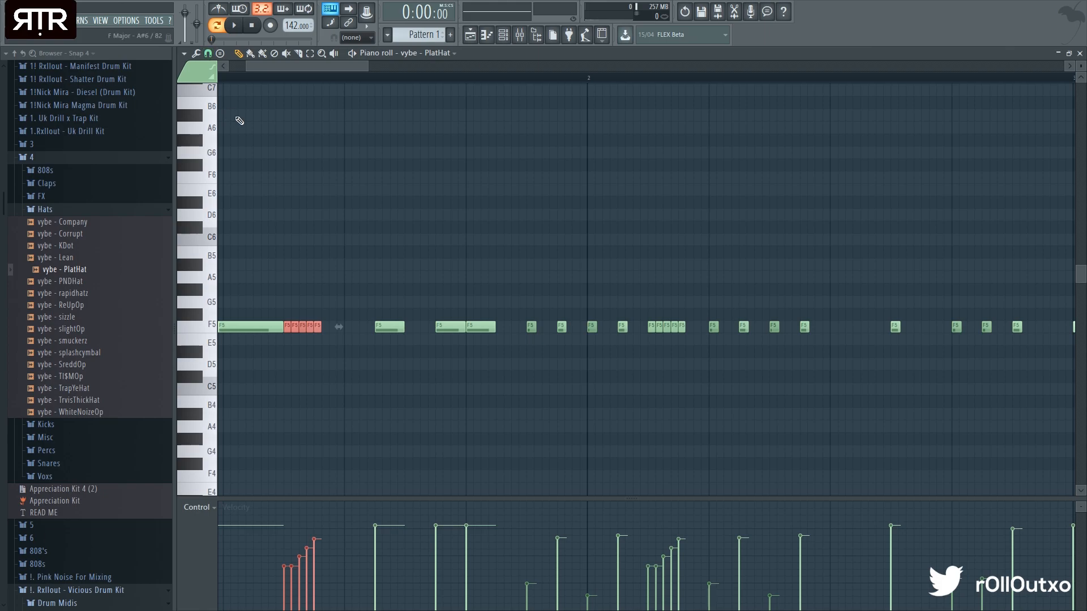
key("space")
key("space")
left_click_drag(265, 593, 322, 548)
Play back the edited pattern and add one hi-hat note midway through bar 2 and another at the end of that bar
scroll(347, 341, "down", 5)
scroll(345, 329, "up", 1)
scroll(348, 306, "up", 5)
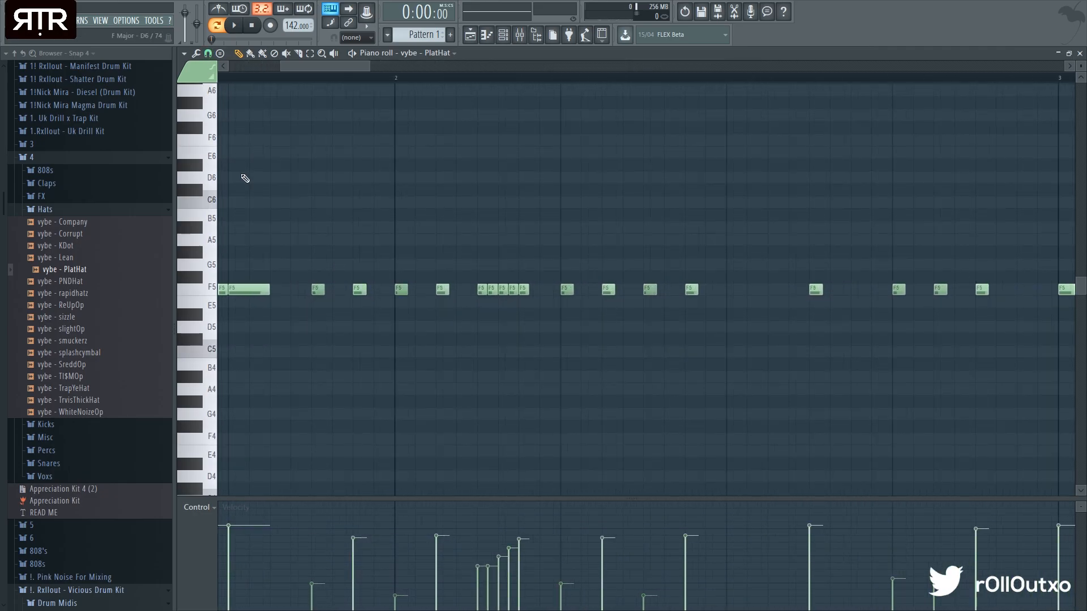
scroll(372, 310, "down", 6)
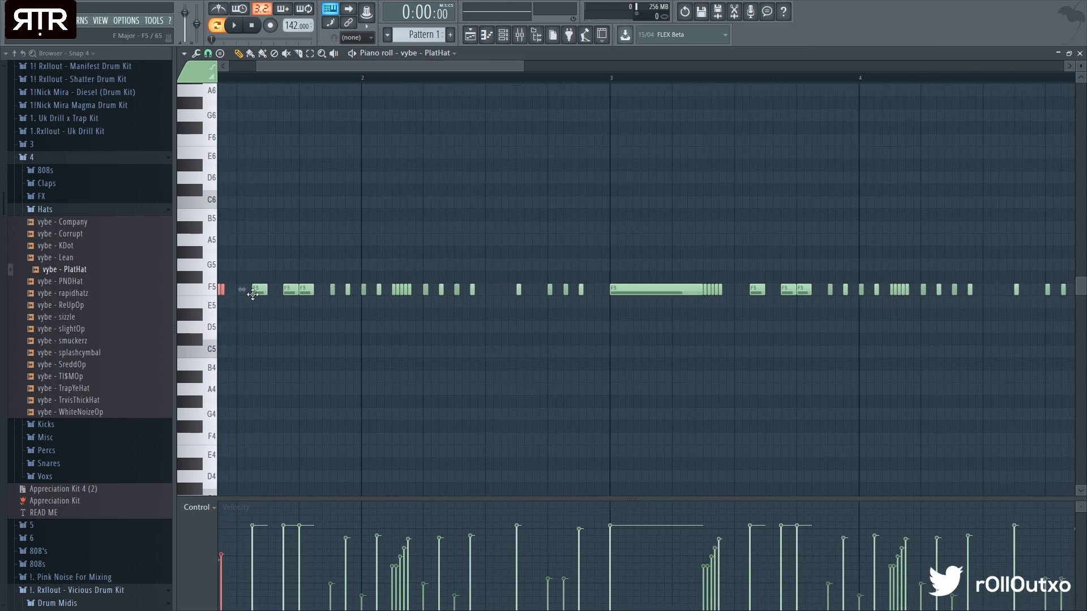
scroll(240, 288, "up", 4)
scroll(289, 280, "up", 2)
key("space")
scroll(336, 344, "down", 4)
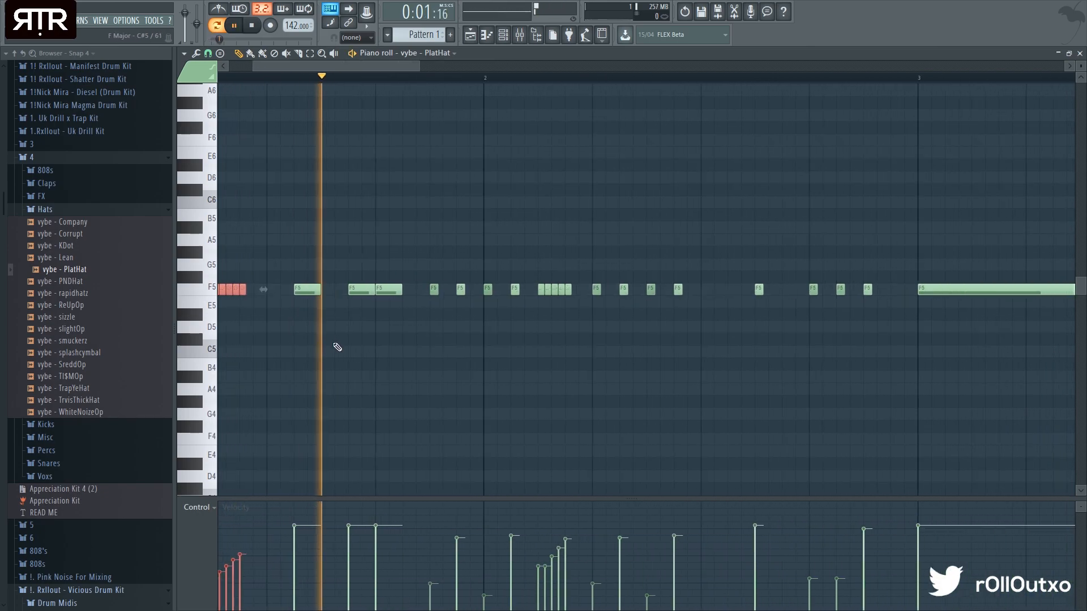
scroll(549, 336, "down", 3)
scroll(781, 365, "up", 4)
scroll(803, 374, "down", 2)
key("space")
scroll(622, 295, "down", 2)
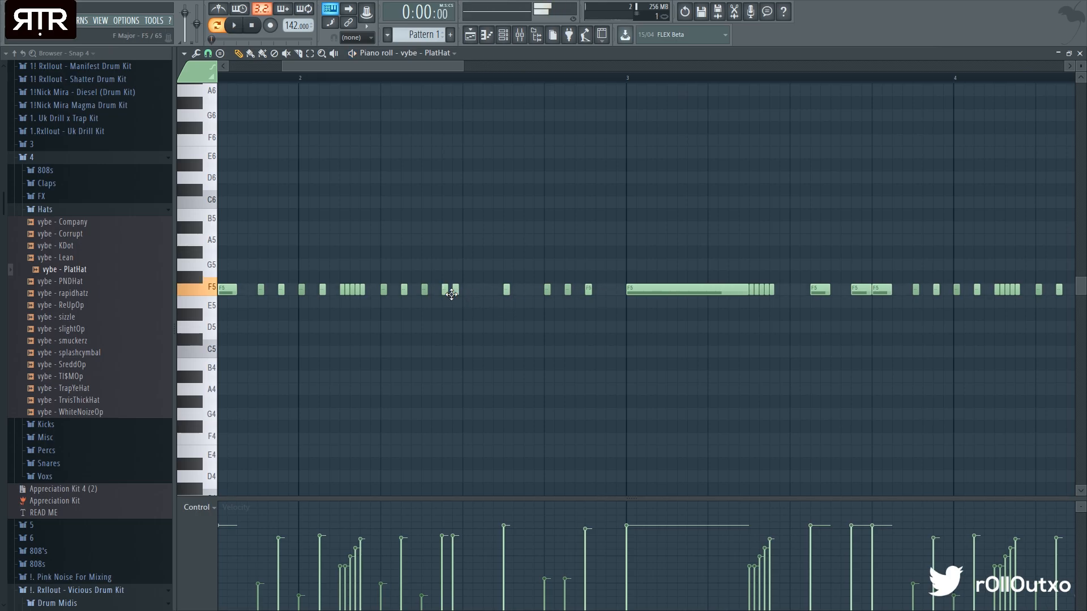
scroll(595, 322, "down", 3)
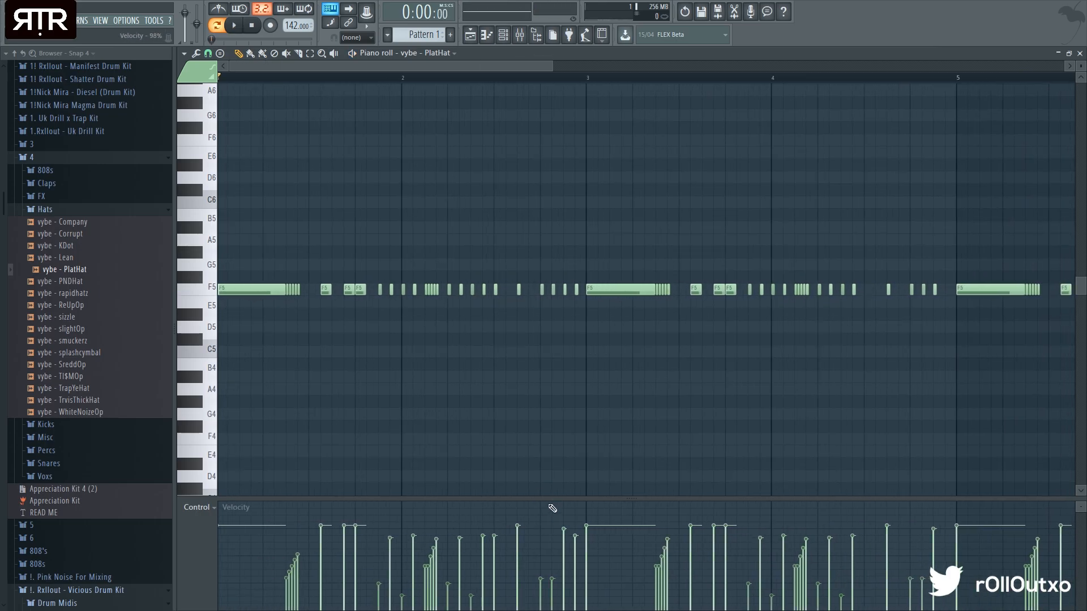
Lower the velocities of the last hi-hat note in bar 2 and the first of the paired notes in bar 1
left_click(575, 575)
scroll(511, 363, "down", 3)
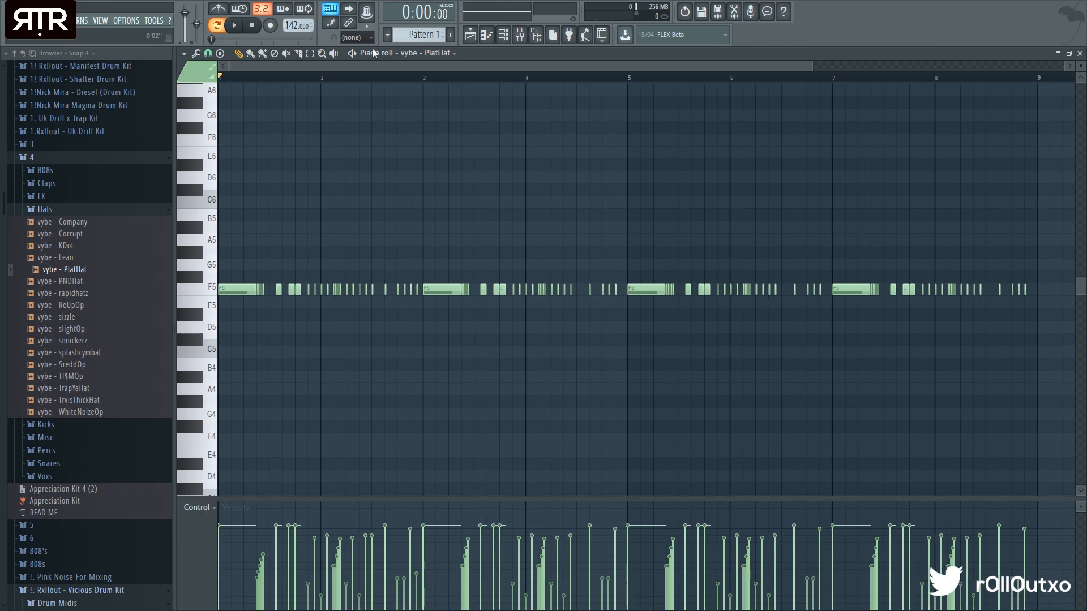
scroll(277, 286, "up", 3)
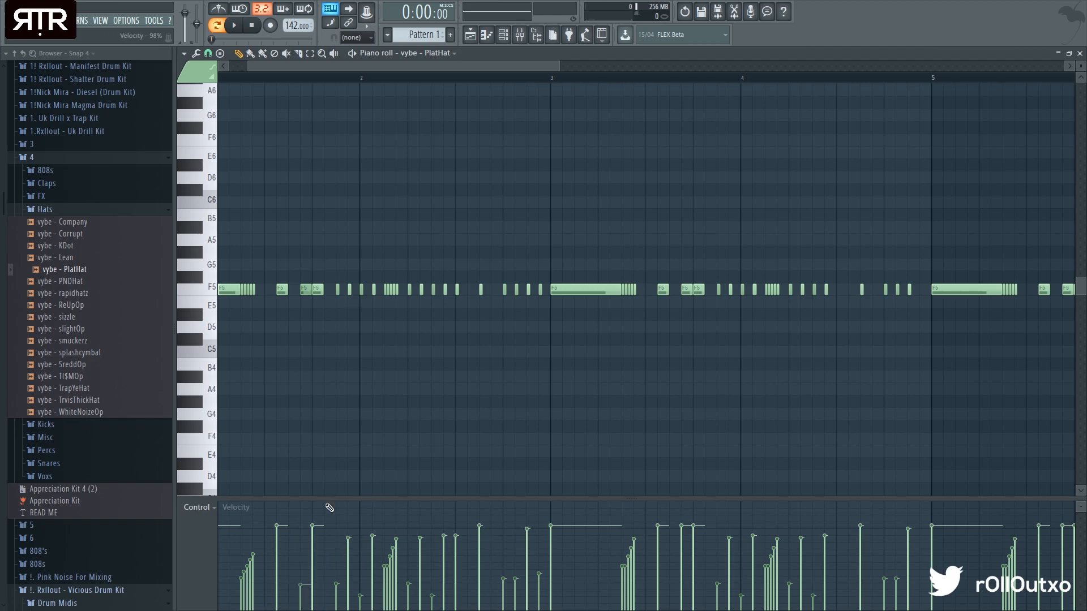
scroll(252, 340, "up", 2)
scroll(332, 521, "down", 1)
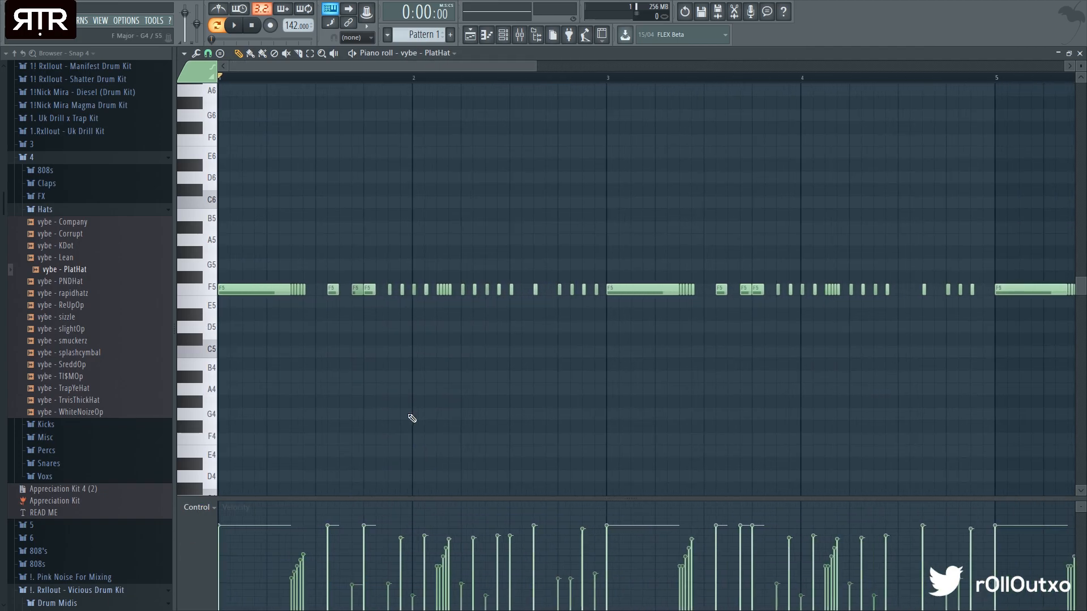
Lower the velocities of the added note midway through bar 2 and the first of the paired notes in bars 3 and 5
left_click_drag(519, 578, 516, 586)
scroll(606, 563, "down", 2)
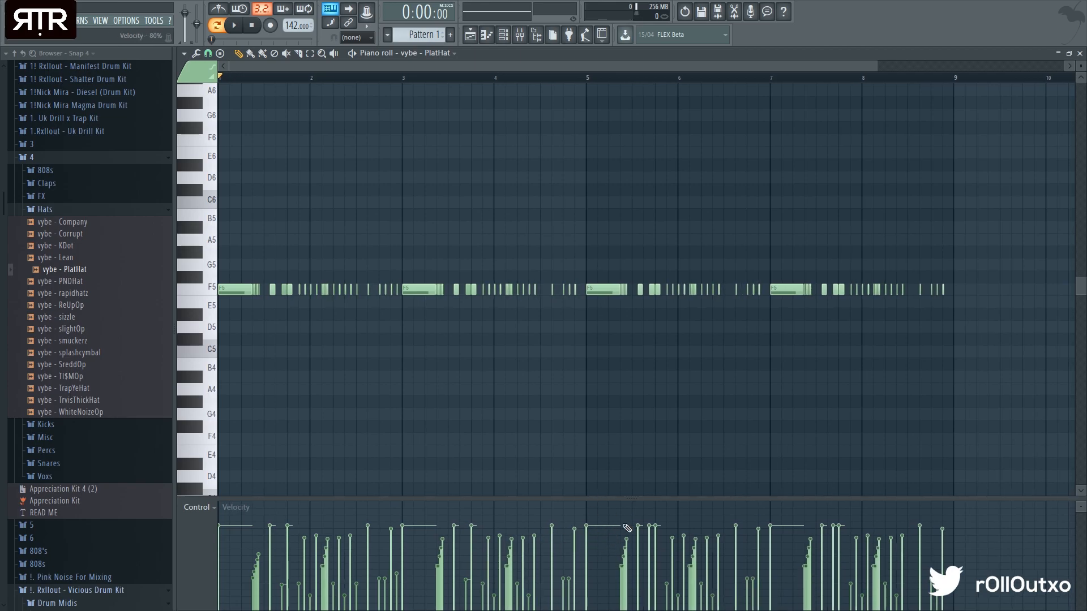
left_click(650, 583)
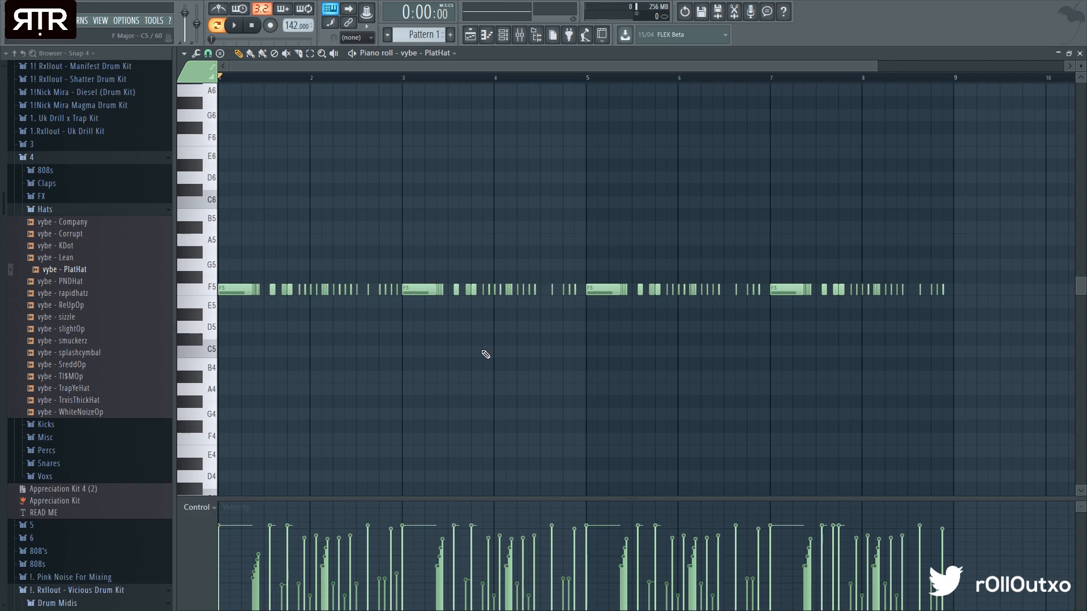
Play back the finished hi-hat pattern and return to the channel rack
key("space")
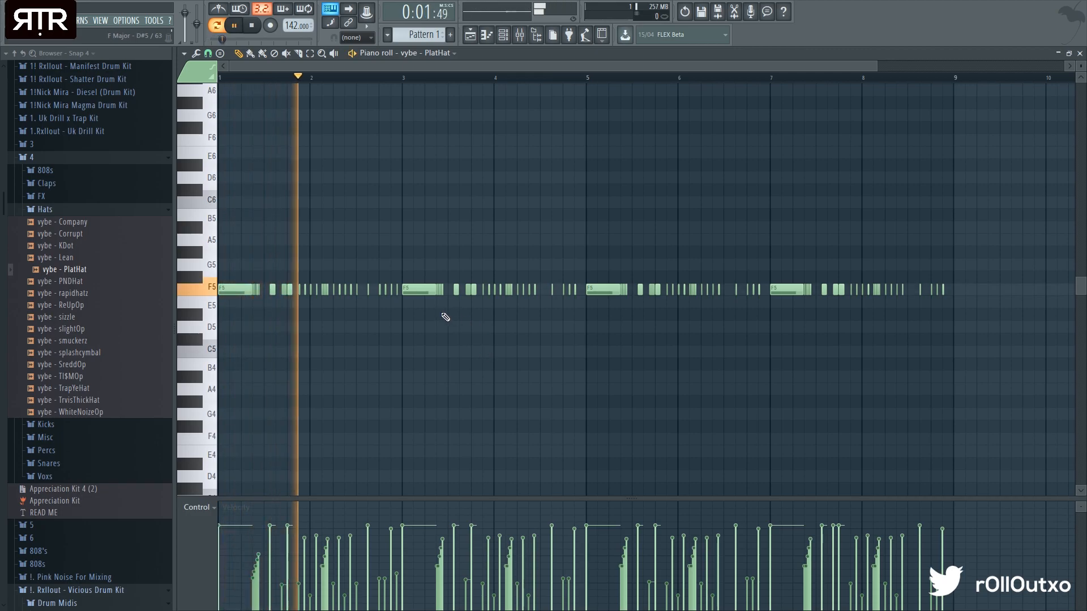
key("space")
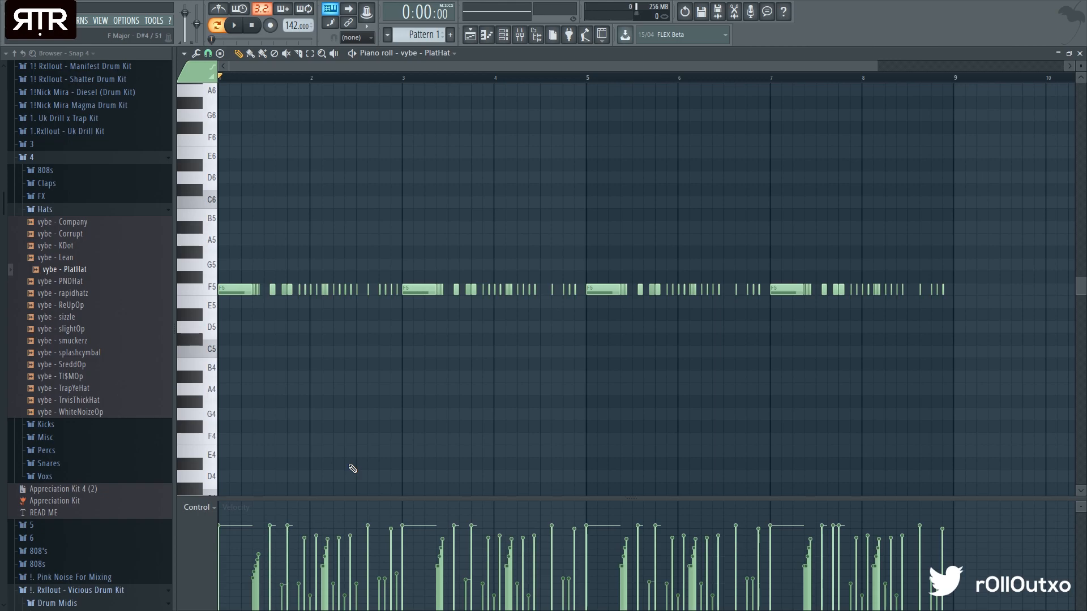
left_click(1077, 53)
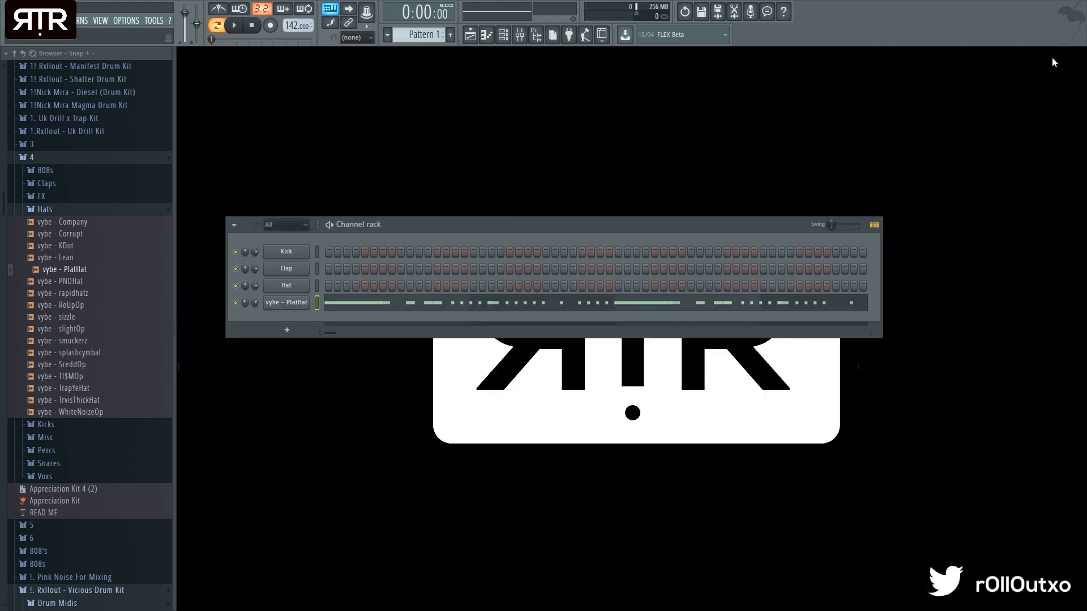
Load the Uk Drill Snare Pattern 3 -Delayed MIDI from the Vicious Drum Kit into a new channel below PlatHat
left_click_drag(572, 218, 605, 258)
scroll(85, 279, "up", 5)
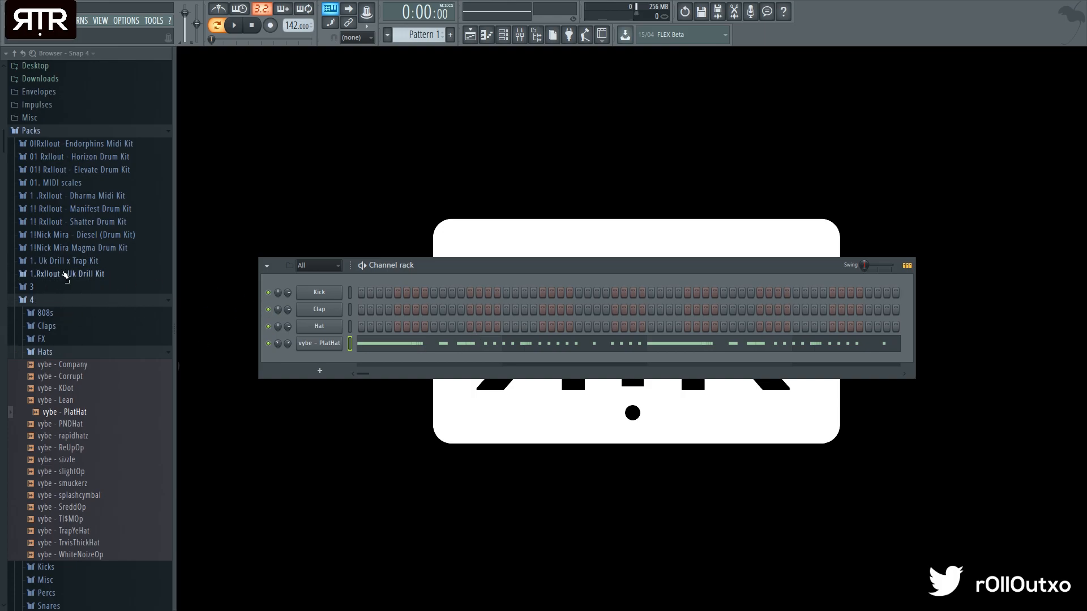
scroll(78, 300, "down", 8)
scroll(75, 328, "down", 1)
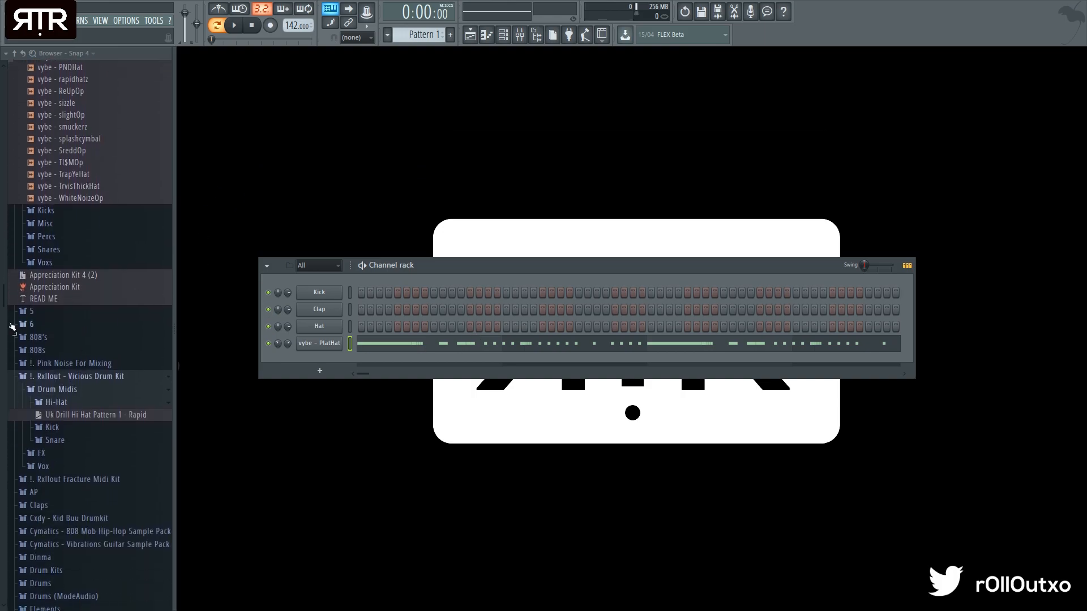
left_click(69, 440)
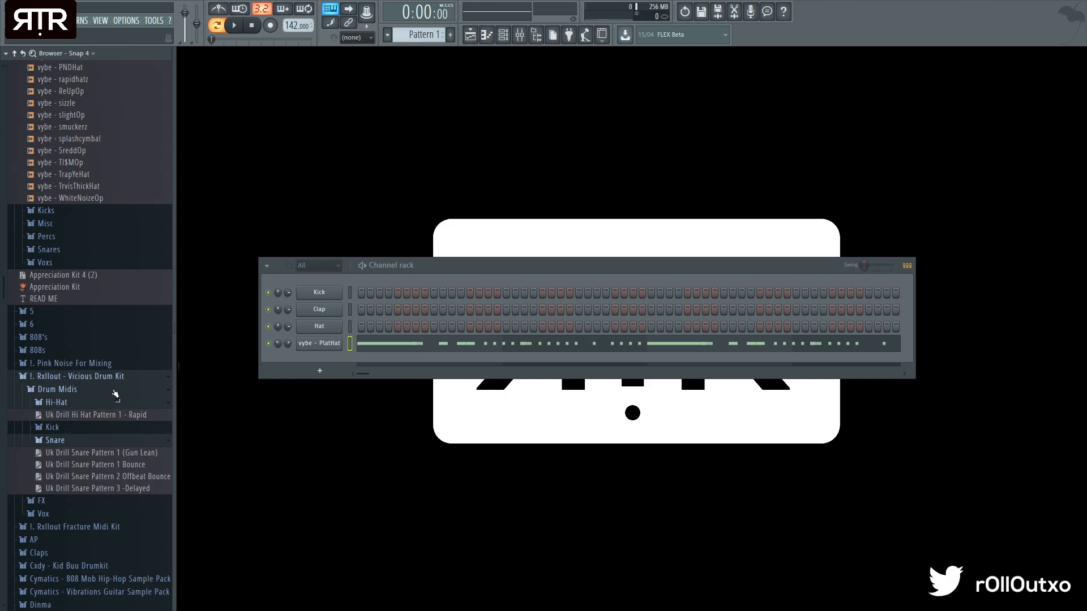
left_click_drag(138, 490, 259, 461)
left_click_drag(347, 357, 343, 362)
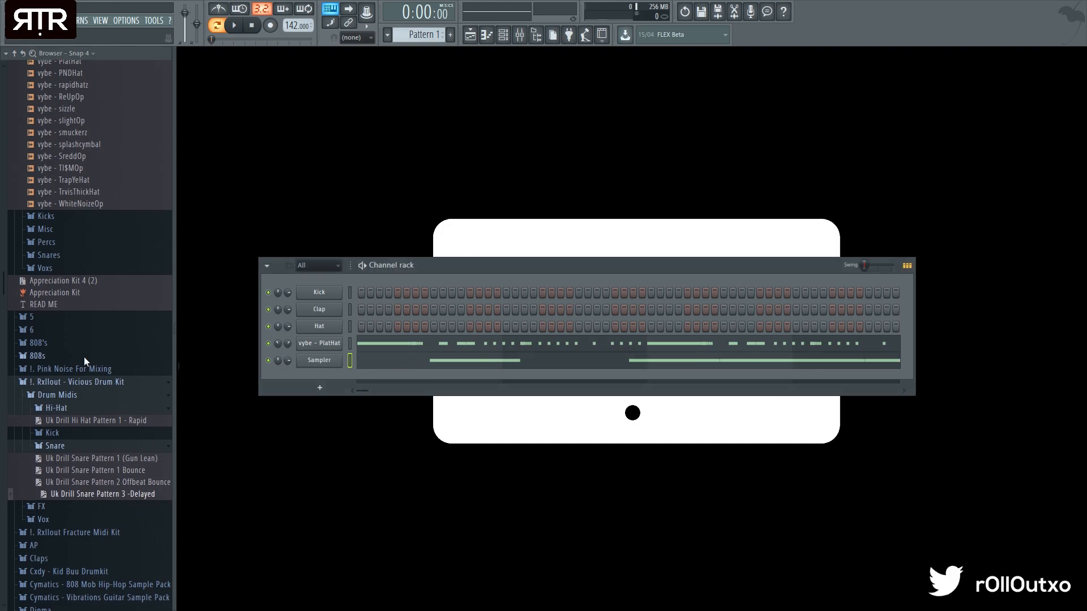
Audition snares in kit 4 and load vybe - GODSnr into the Sampler channel that holds the snare MIDI
left_click(54, 261)
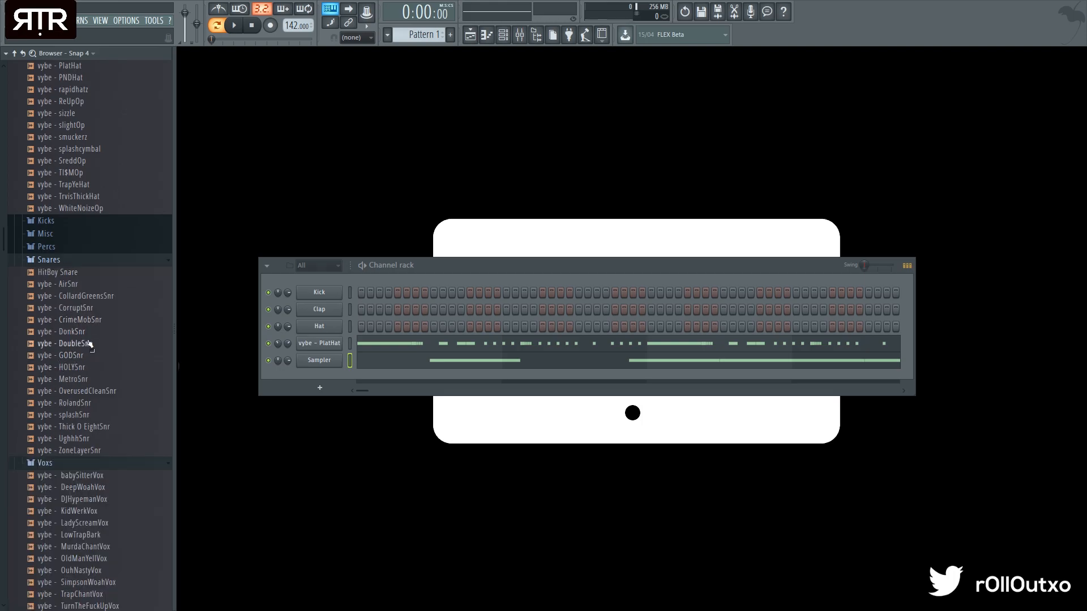
left_click(100, 372)
left_click_drag(85, 356, 318, 371)
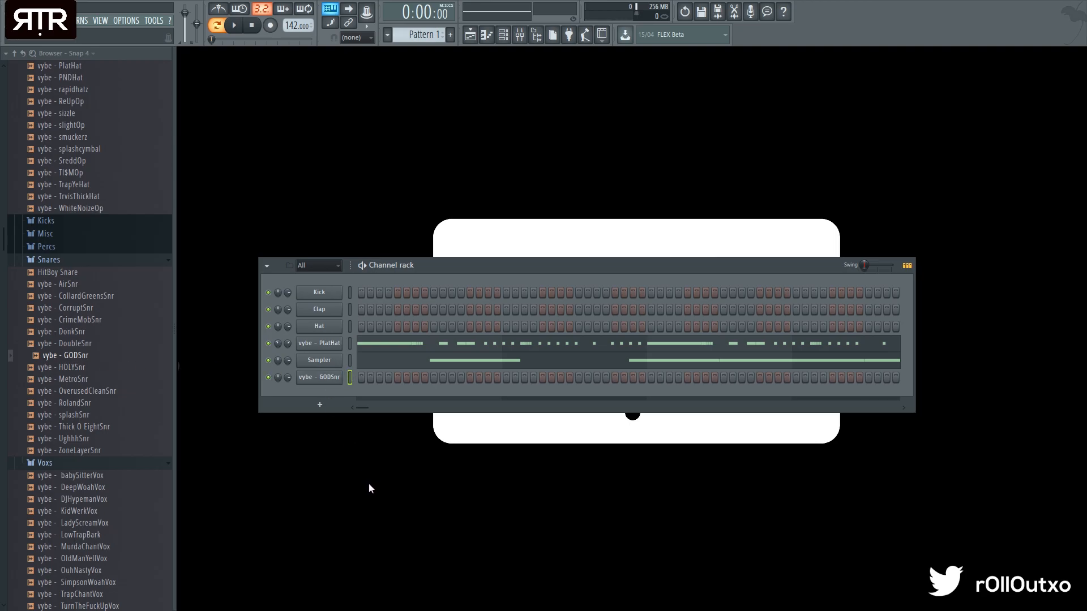
key("ctrl+z")
left_click_drag(83, 354, 326, 363)
Adjust the volume envelope settings of the GODSnr channel
left_click(314, 364)
left_click(236, 141)
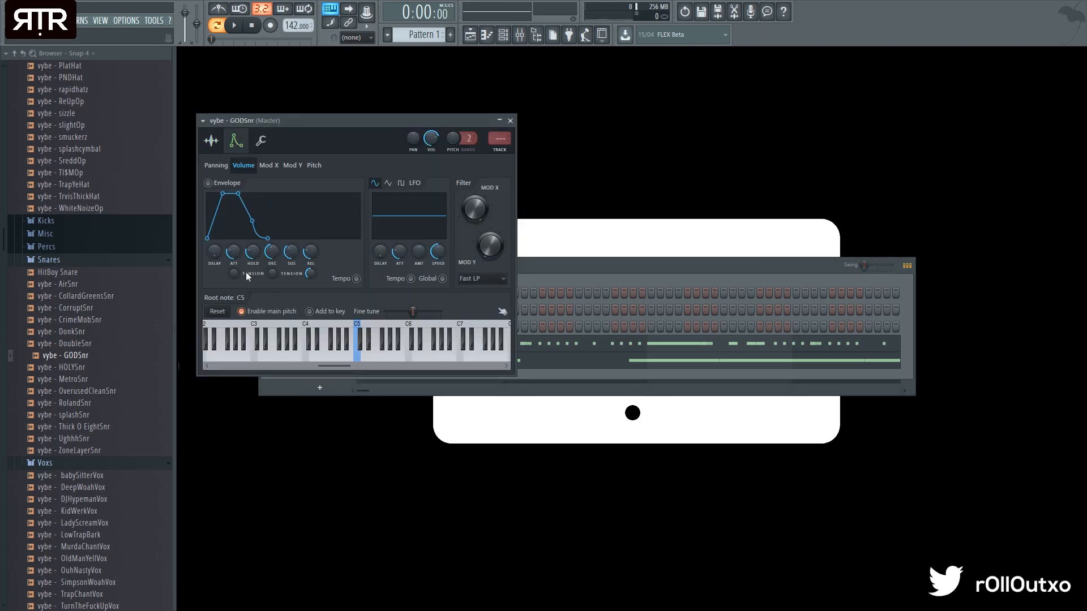
left_click_drag(247, 245, 274, 254)
left_click(510, 121)
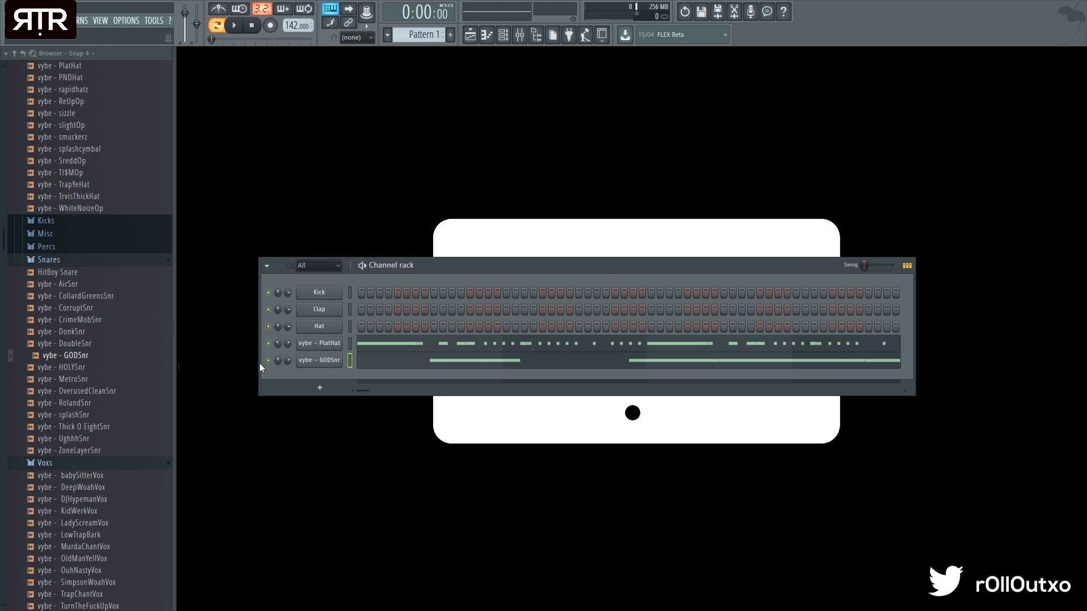
Play the hi-hat and snare channels together and check the third-beat positions of each bar in the step grid
key("space")
left_click(433, 326)
left_click(578, 326)
left_click(722, 327)
left_click(868, 326)
key("space")
left_click(869, 326)
Examine the GODSnr notes against the hi-hats in the piano roll and play them back
left_click(398, 349)
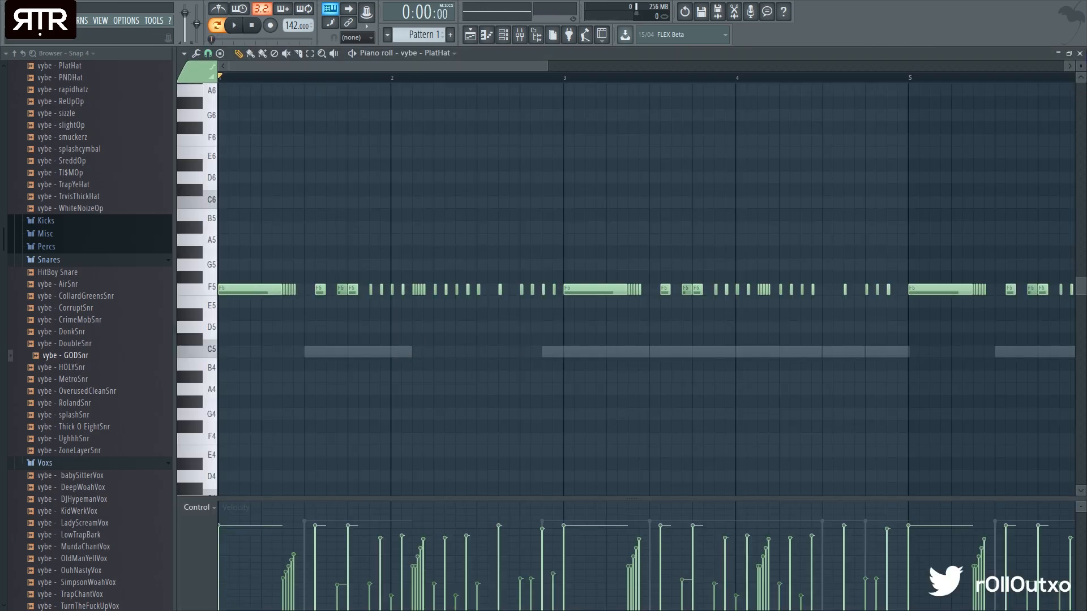
left_click(1079, 52)
left_click(514, 360)
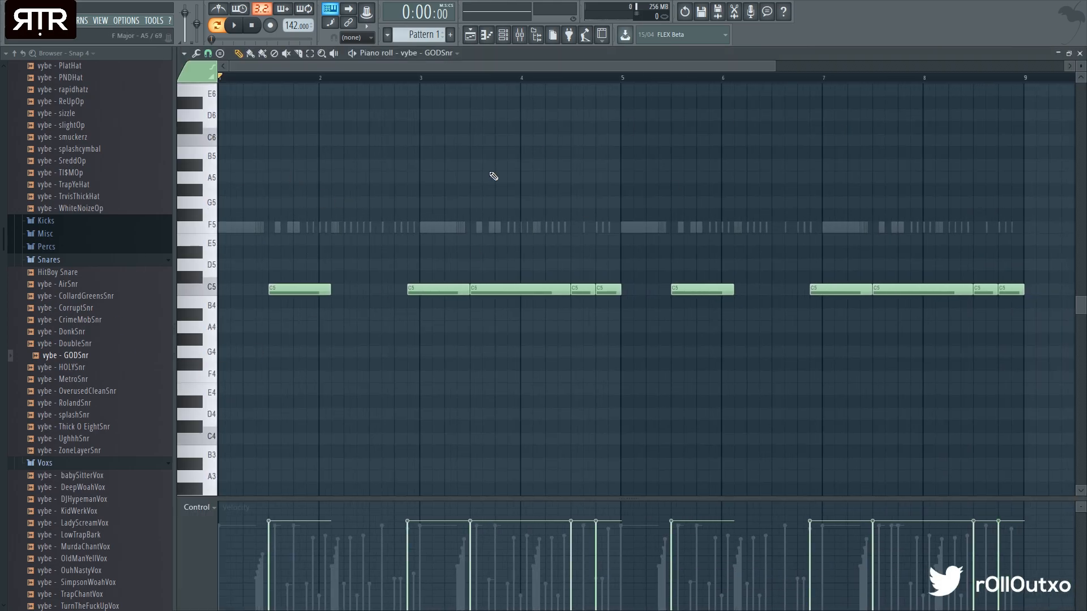
key("space")
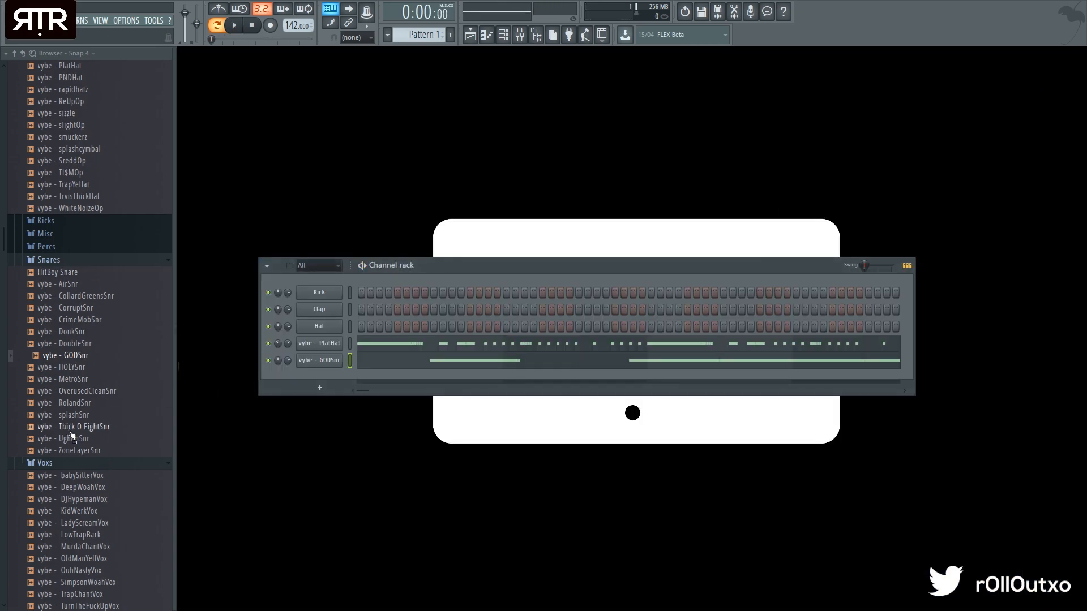
Audition ZoneLayerSnr and browse kit folders 5 and 6 for an alternative snare
left_click(74, 451)
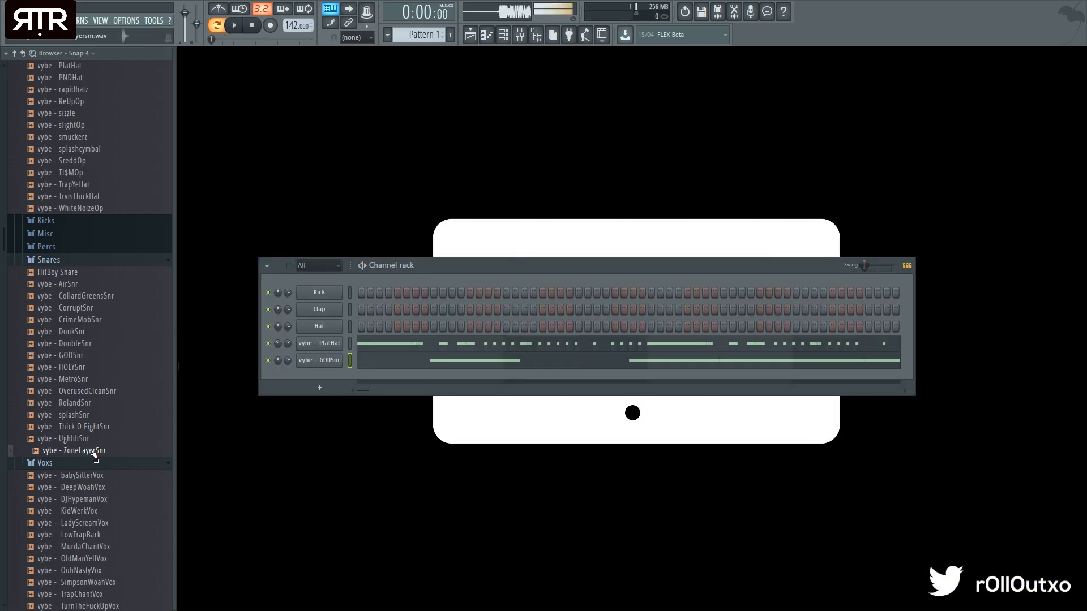
left_click(15, 54)
left_click(30, 262)
scroll(40, 305, "down", 4)
left_click(41, 304)
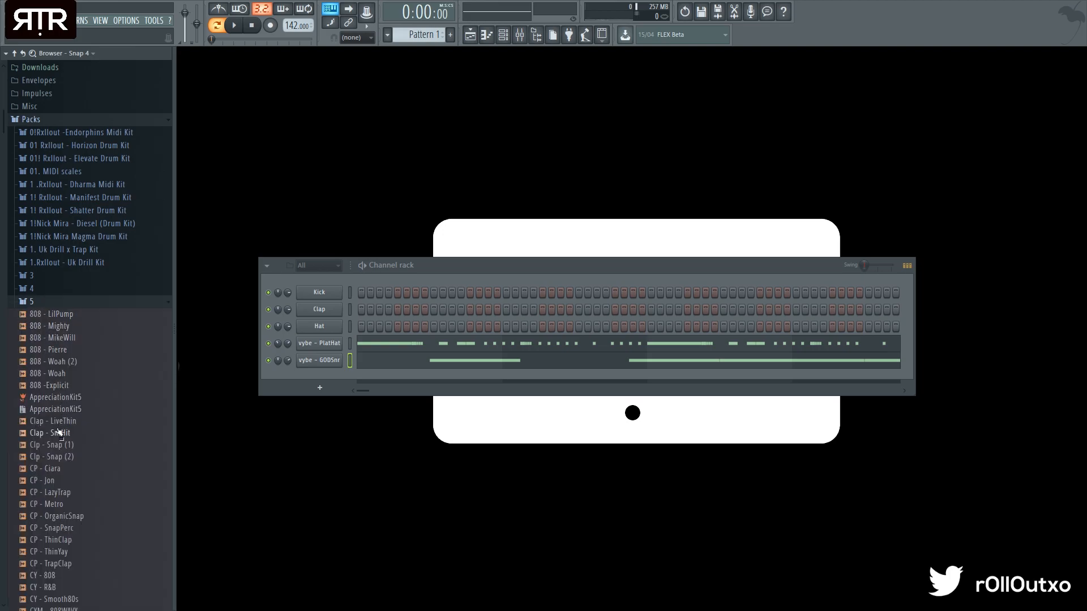
left_click(40, 302)
left_click(42, 315)
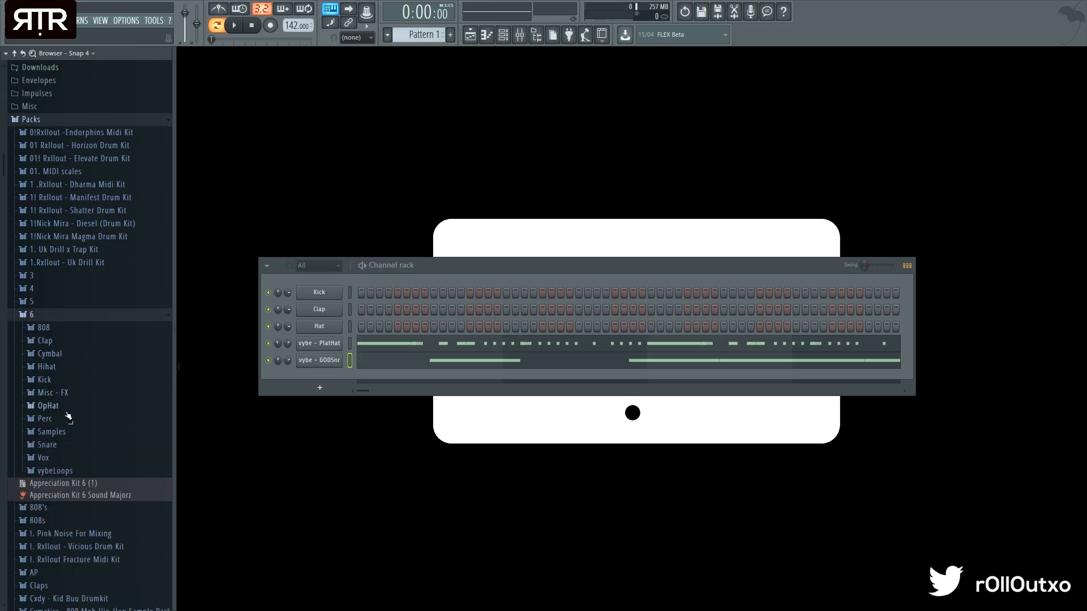
Audition the snares in kit 6 and replace GODSnr with Snr - Tropic on the snare channel
left_click(64, 444)
scroll(73, 416, "down", 2)
left_click(66, 459)
scroll(87, 433, "down", 4)
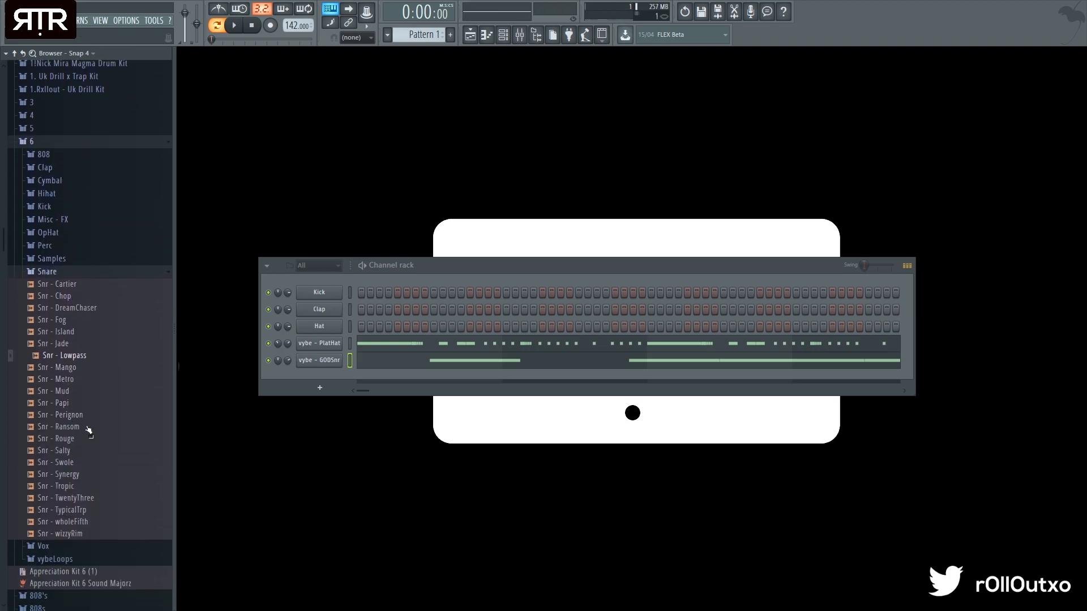
left_click(79, 445)
left_click_drag(270, 359, 314, 348)
Play the pattern with the Tropic snare and examine its notes across all eight bars in the piano roll
key("space")
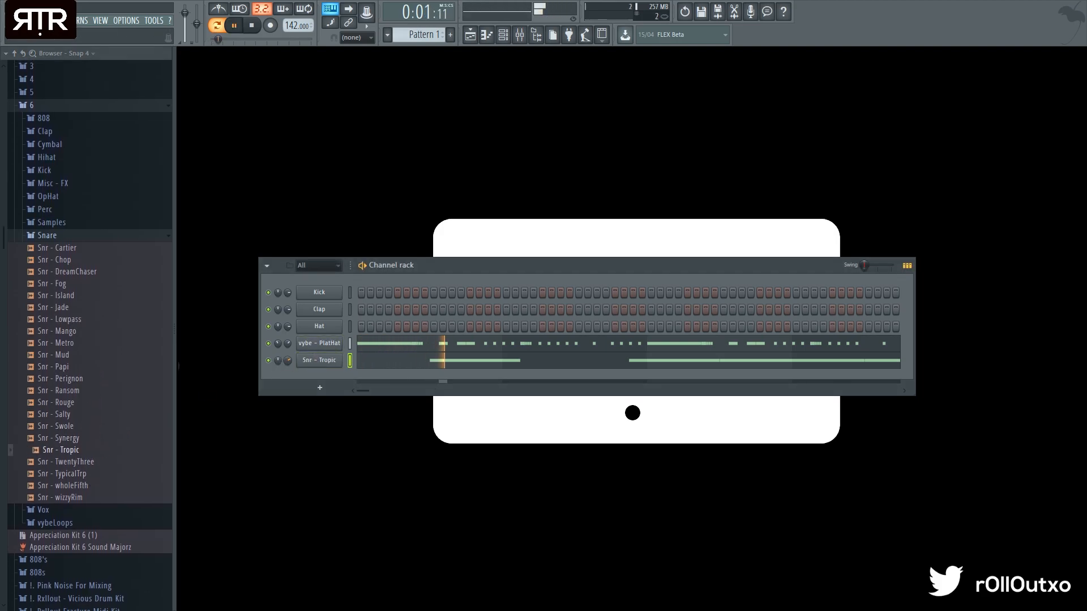
left_click(397, 360)
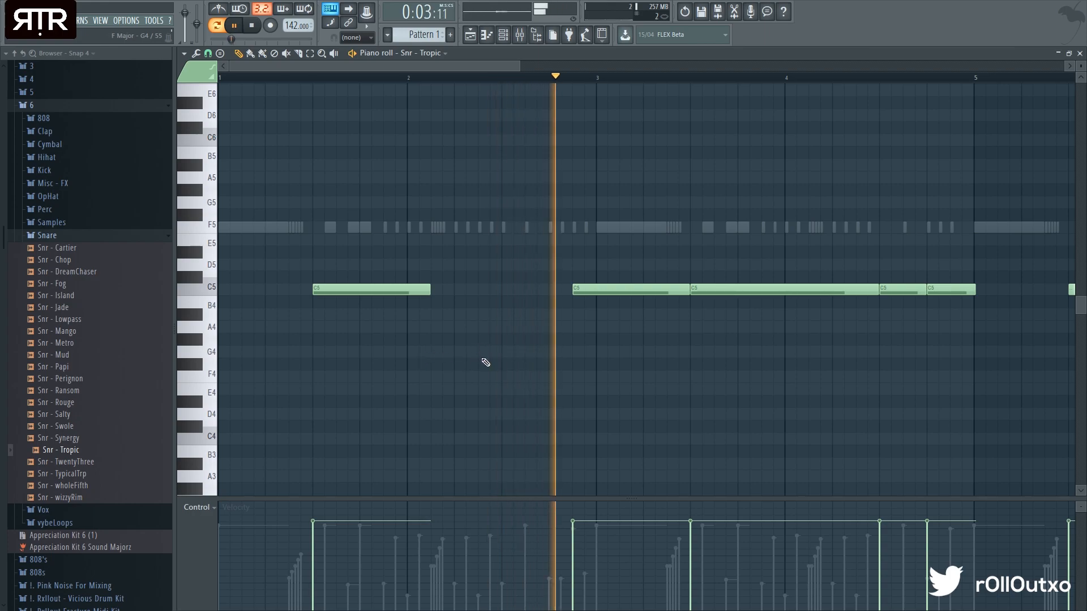
scroll(485, 359, "down", 3, "ctrl")
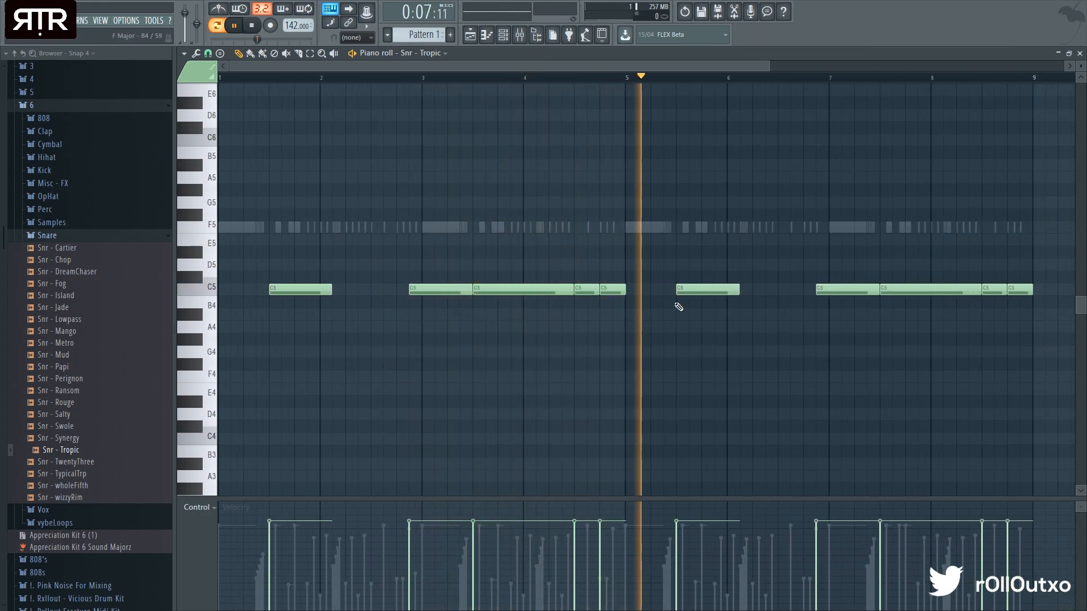
scroll(677, 305, "down", 1, "ctrl")
scroll(682, 314, "down", 1)
scroll(691, 291, "up", 2, "ctrl")
scroll(810, 293, "down", 2, "ctrl")
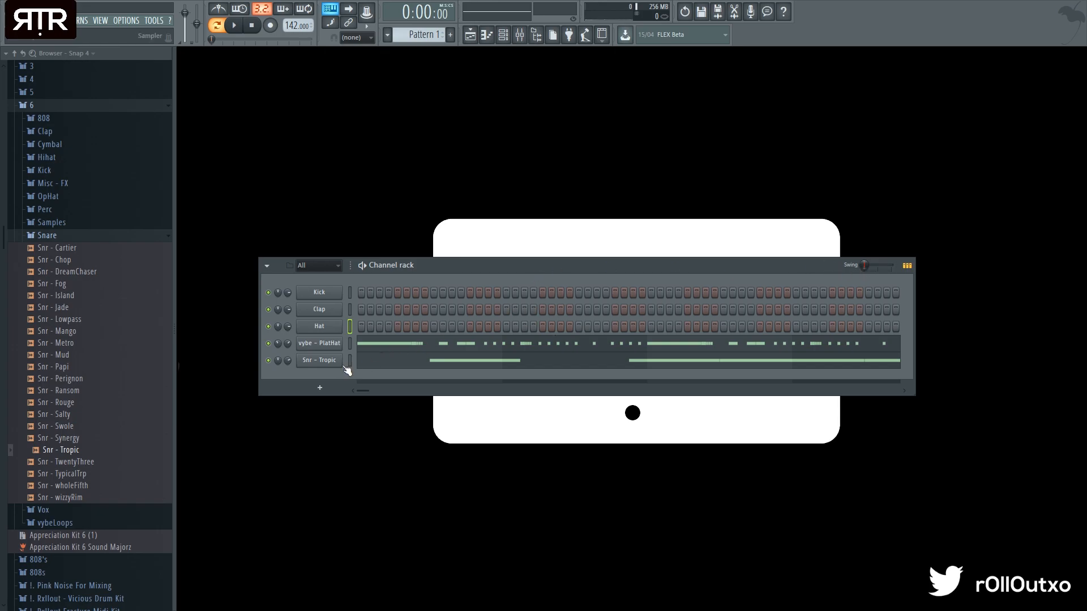
Reposition the channel rack, replay the pattern and review the delayed snare notes in the piano roll
left_click_drag(464, 270, 433, 311)
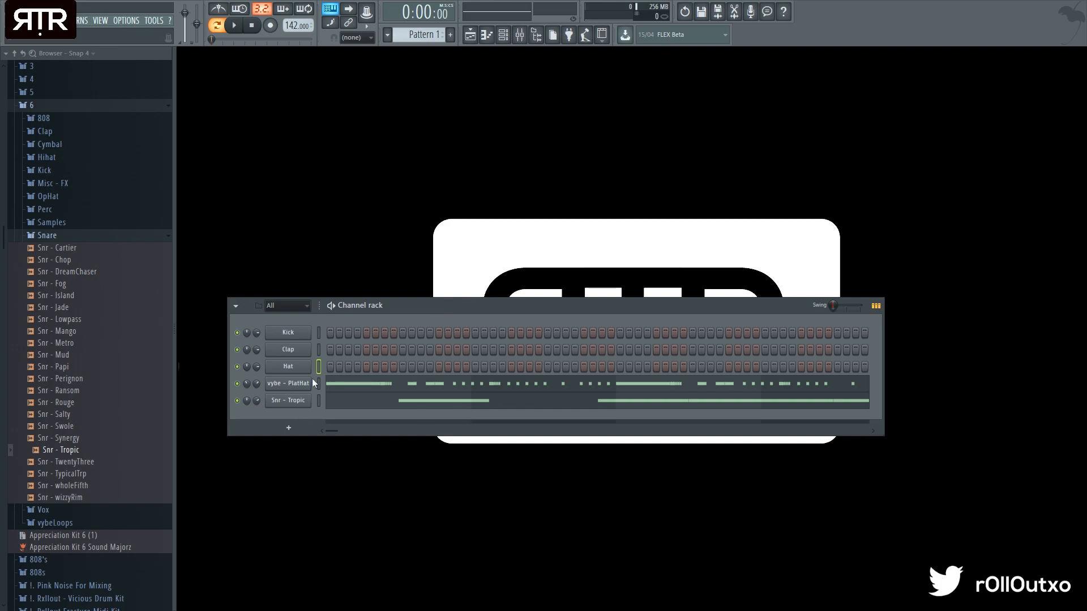
scroll(103, 414, "up", 4)
key("space")
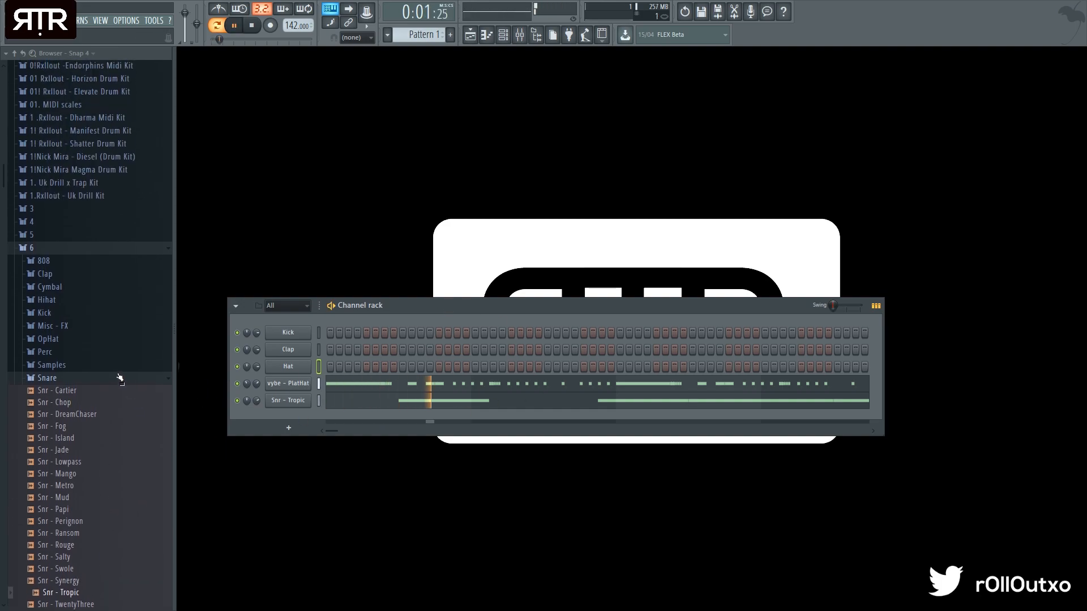
scroll(66, 304, "up", 2)
left_click(453, 402)
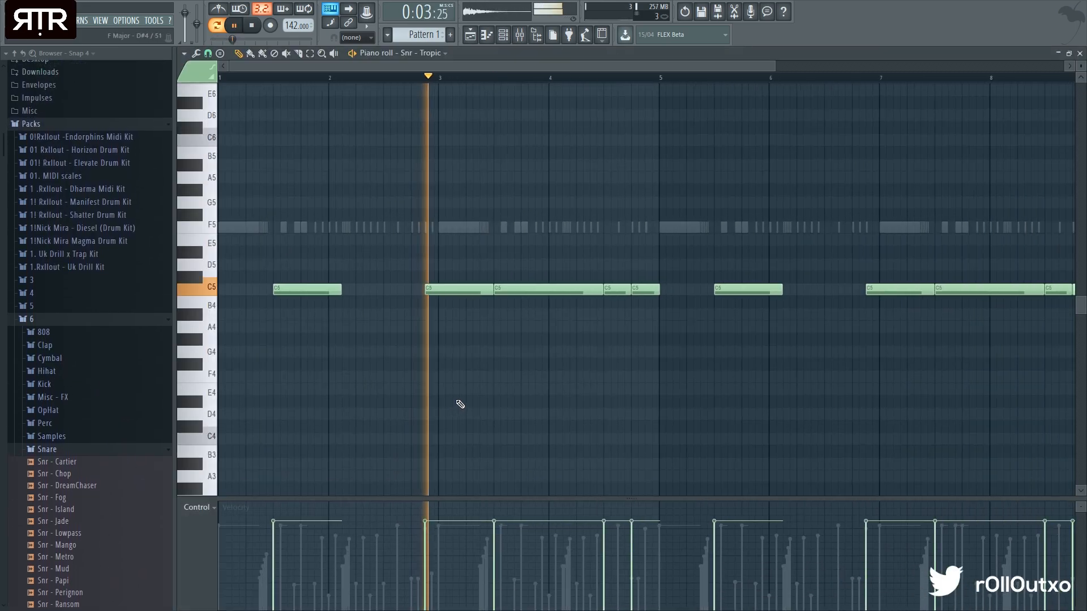
key("space")
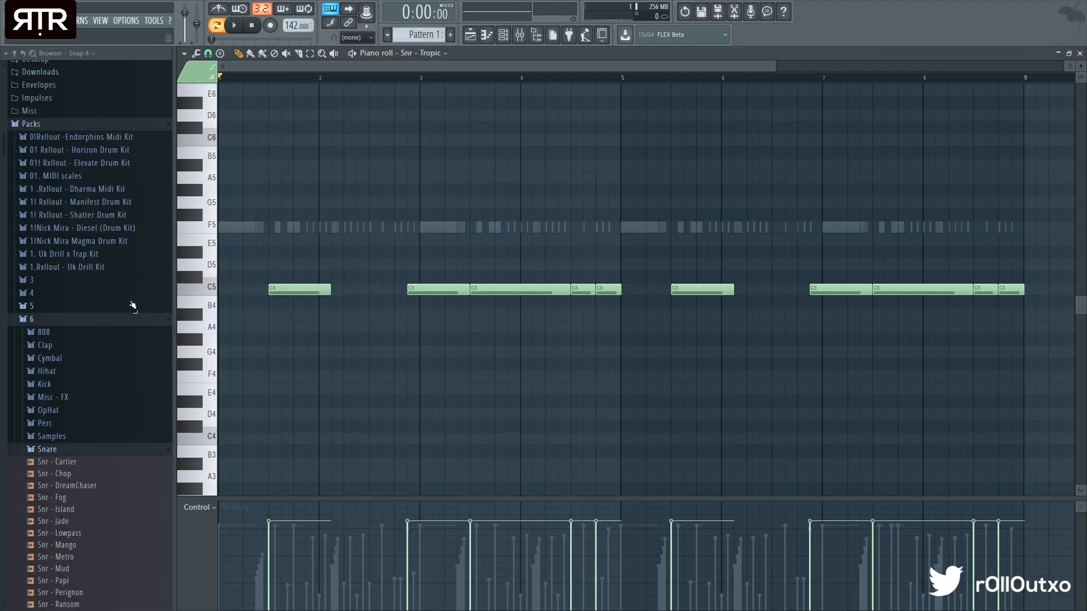
Collapse the kit 6 folder and look through the remaining sample packs, including Drum Kits
scroll(75, 343, "down", 2)
left_click(68, 248)
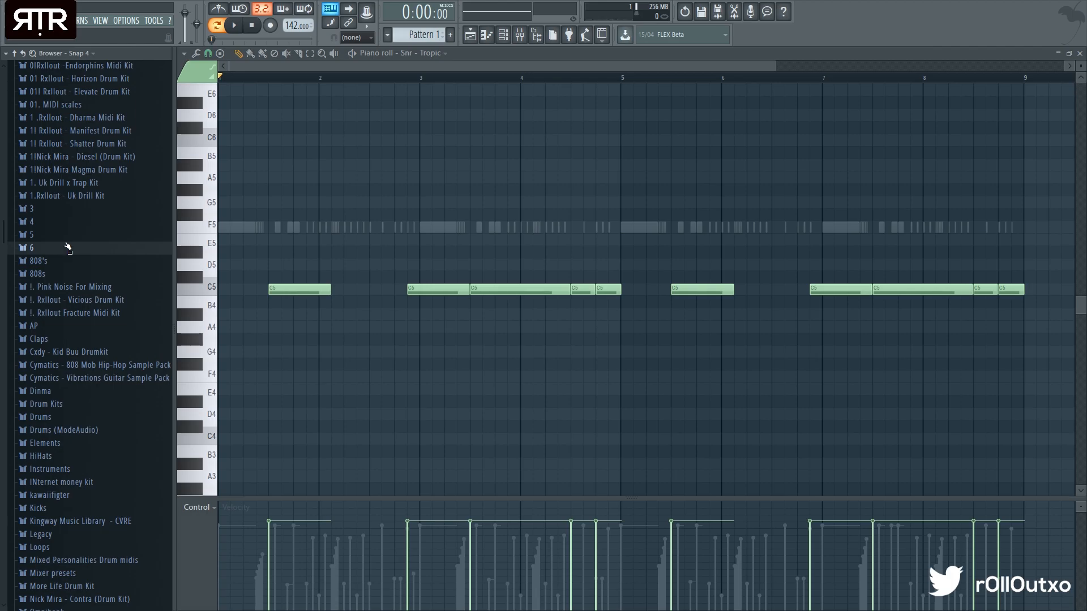
scroll(34, 487, "down", 5)
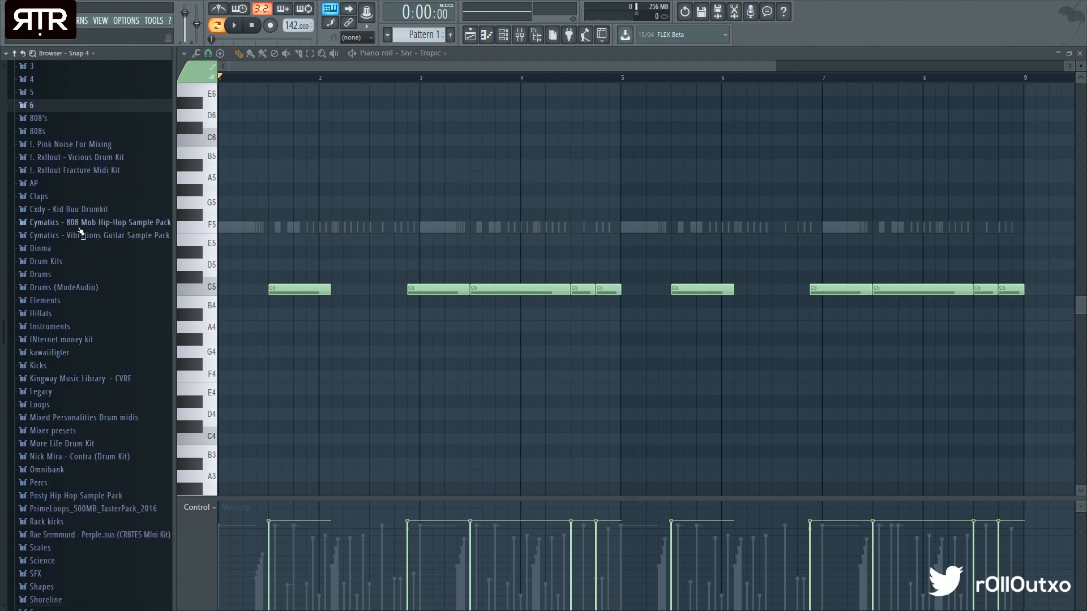
left_click(74, 262)
left_click(80, 265)
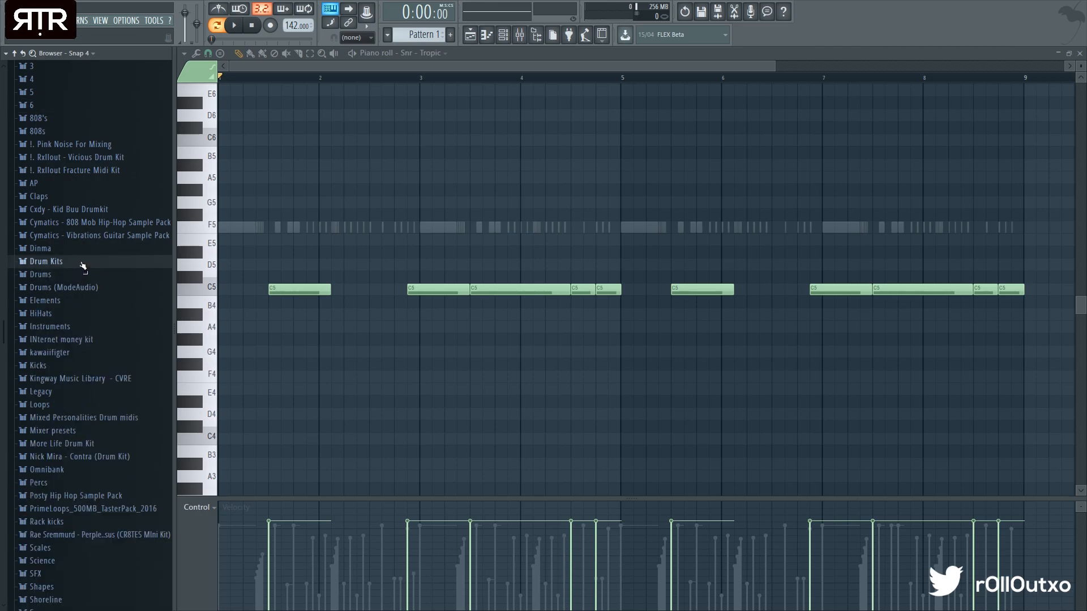
scroll(89, 261, "up", 3)
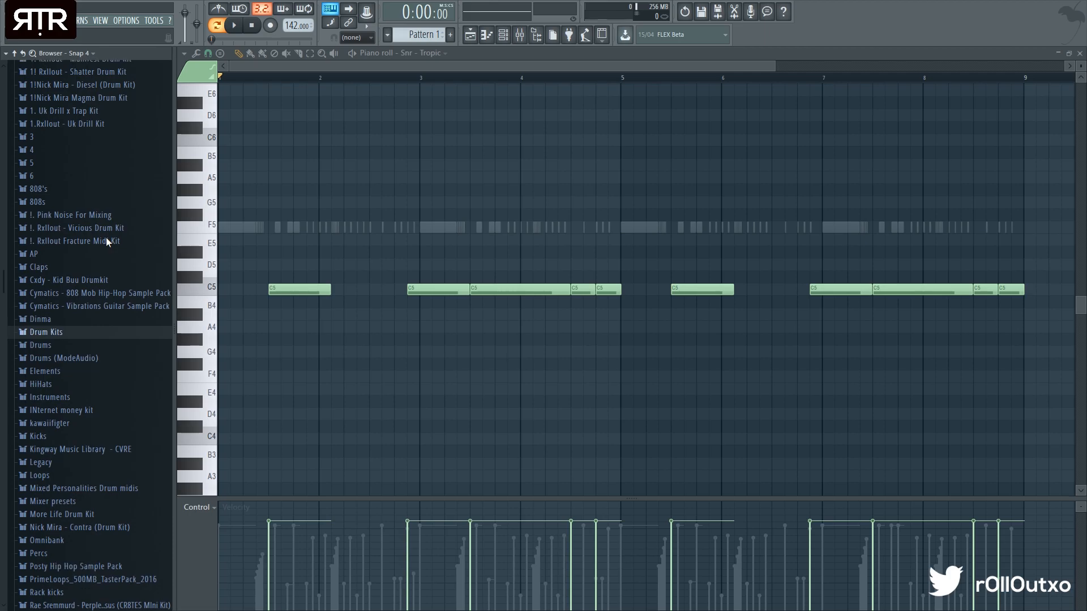
Replace the Snr - Tropic notes with the Uk Drill Snare Pattern 1 (Gun Lean) MIDI from the Vicious Drum Kit and play it
left_click(85, 230)
left_click(69, 242)
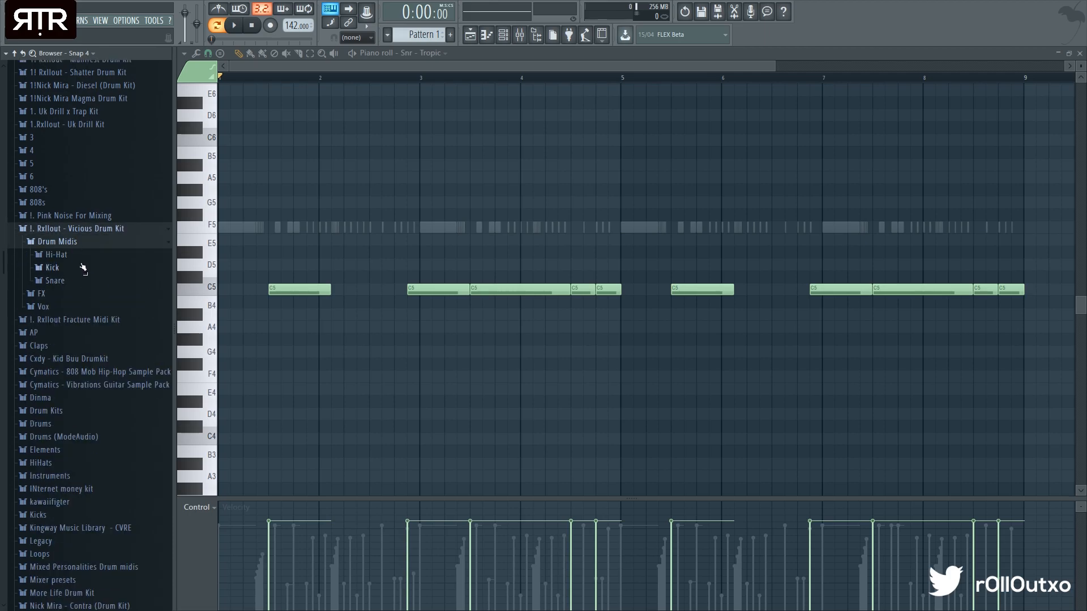
left_click(1079, 53)
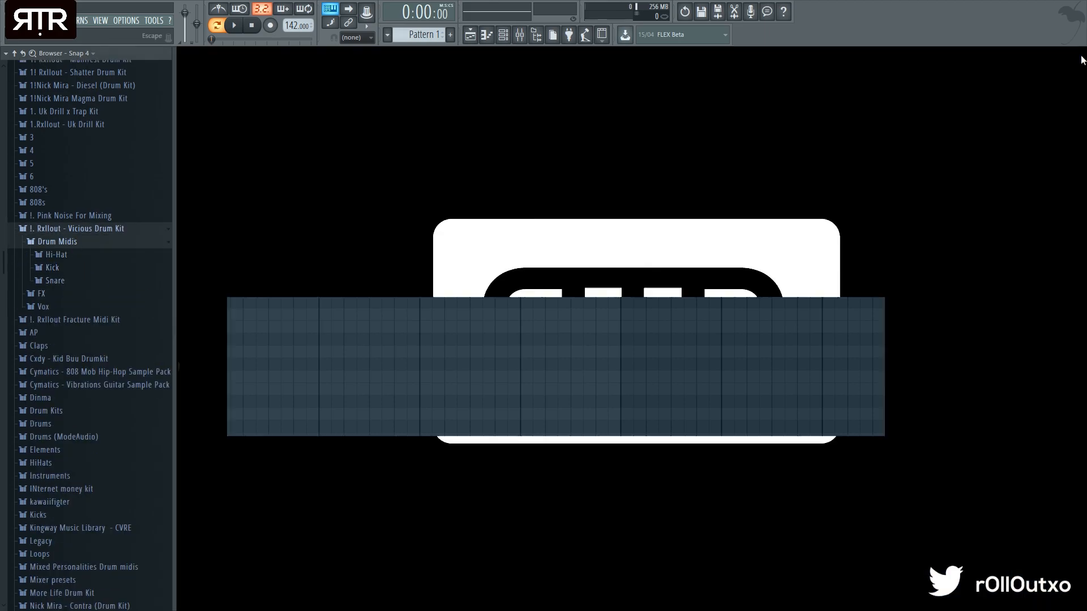
left_click(74, 283)
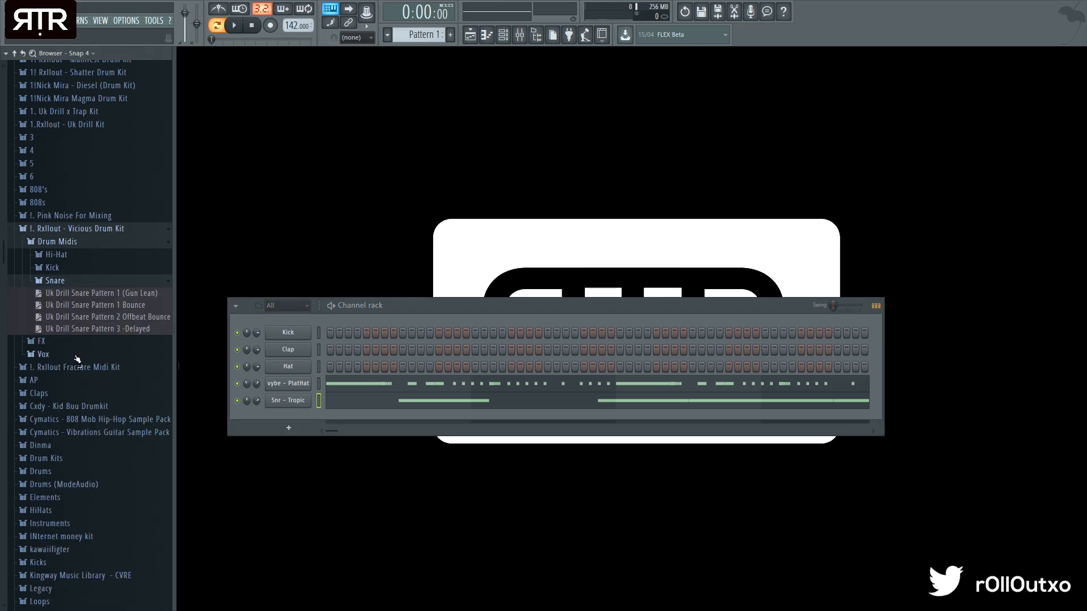
left_click_drag(146, 294, 164, 309)
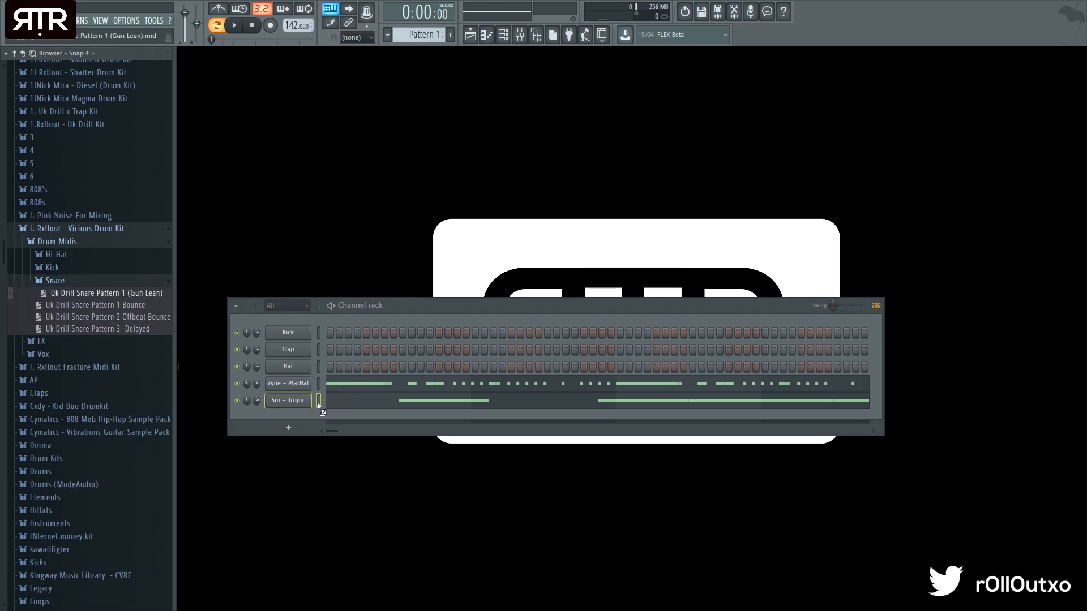
left_click_drag(320, 402, 321, 403)
key("space")
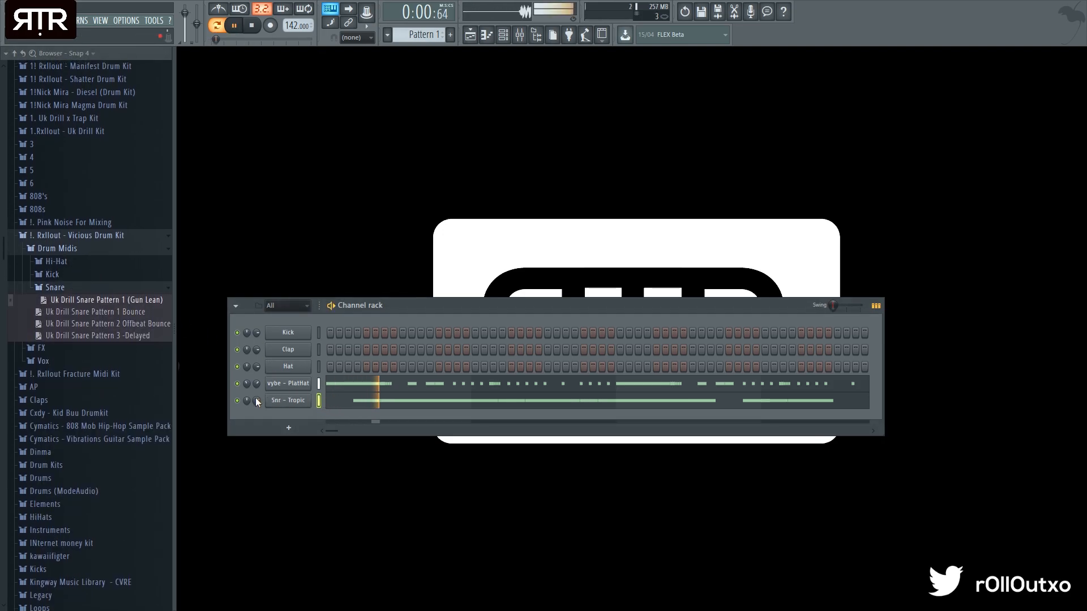
Scale down the velocities of the Snr - Tropic notes with Scale Levels, play the pattern and return to the channel rack
left_click(340, 401)
scroll(375, 406, "down", 1)
key("space")
key("alt+x")
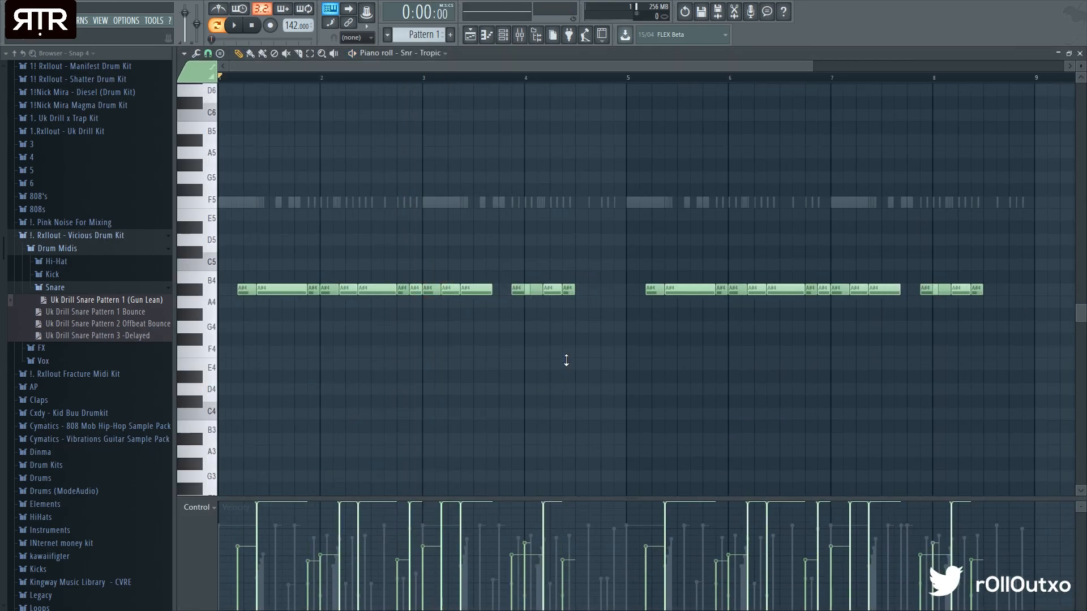
mouse_move(583, 333)
left_mouse_down()
mouse_move(582, 349)
mouse_move(547, 342)
mouse_move(599, 330)
left_mouse_up()
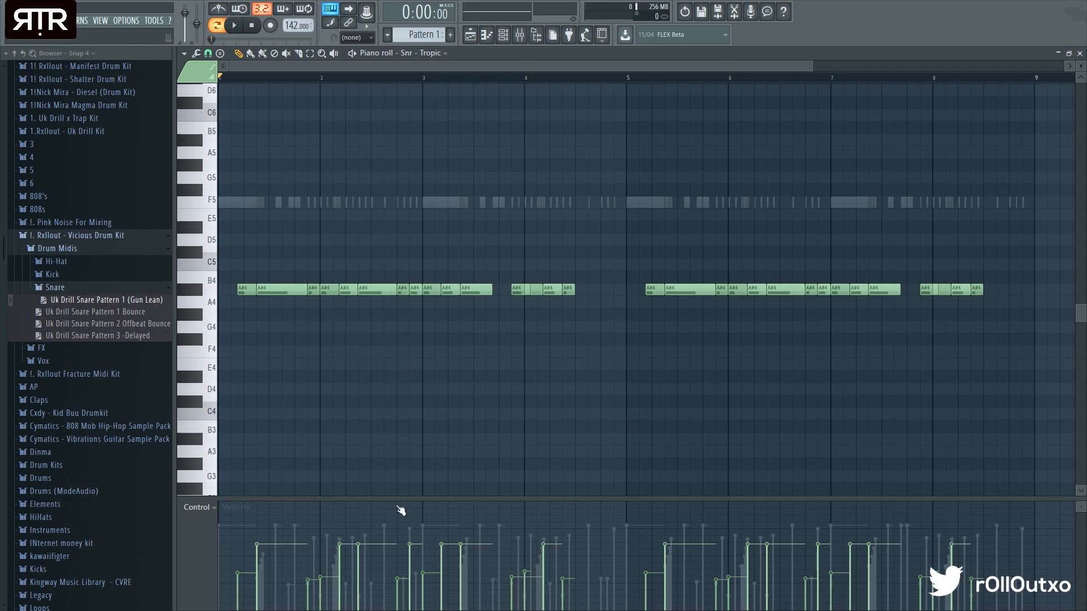
key("space")
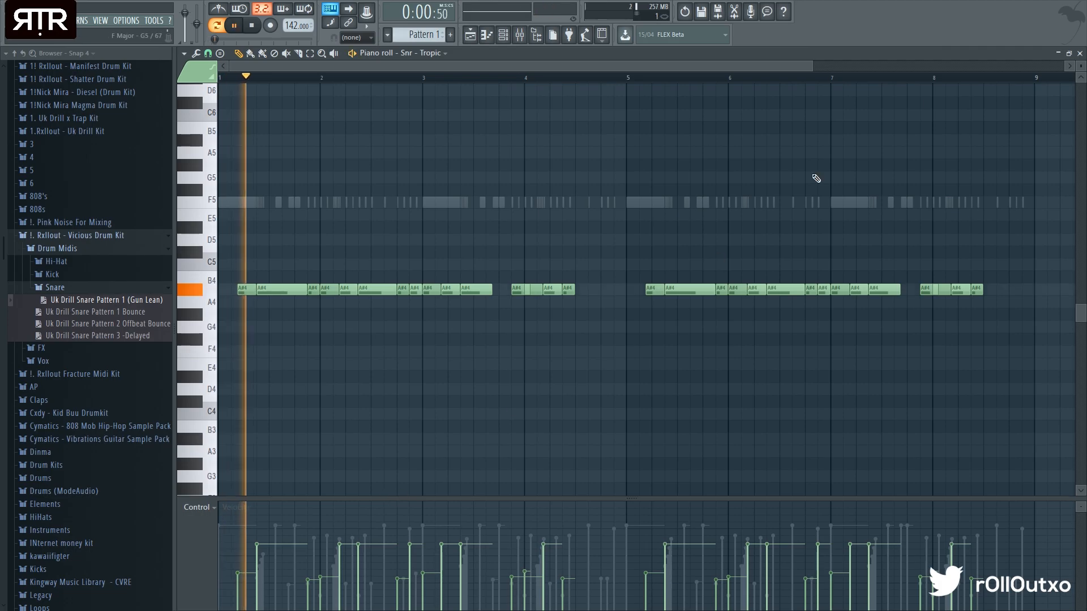
key("F7")
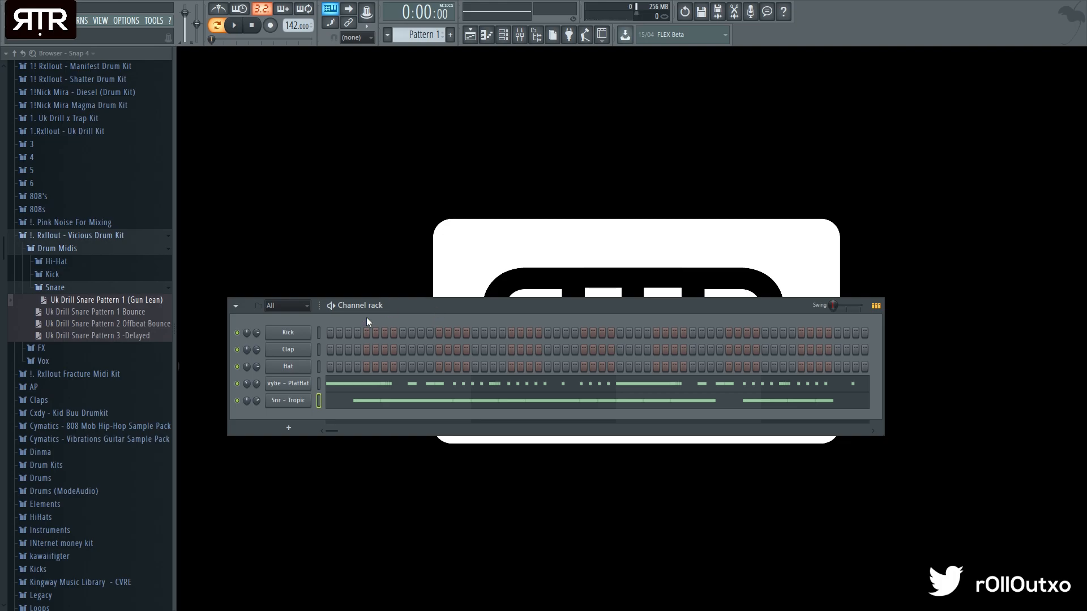
Load the Uk Drill Kick Pattern 3 - Basic MIDI from the Vicious Drum Kit onto the Kick channel
left_click(85, 289)
left_click(114, 277)
left_click_drag(139, 298, 169, 301)
left_click_drag(318, 349, 319, 330)
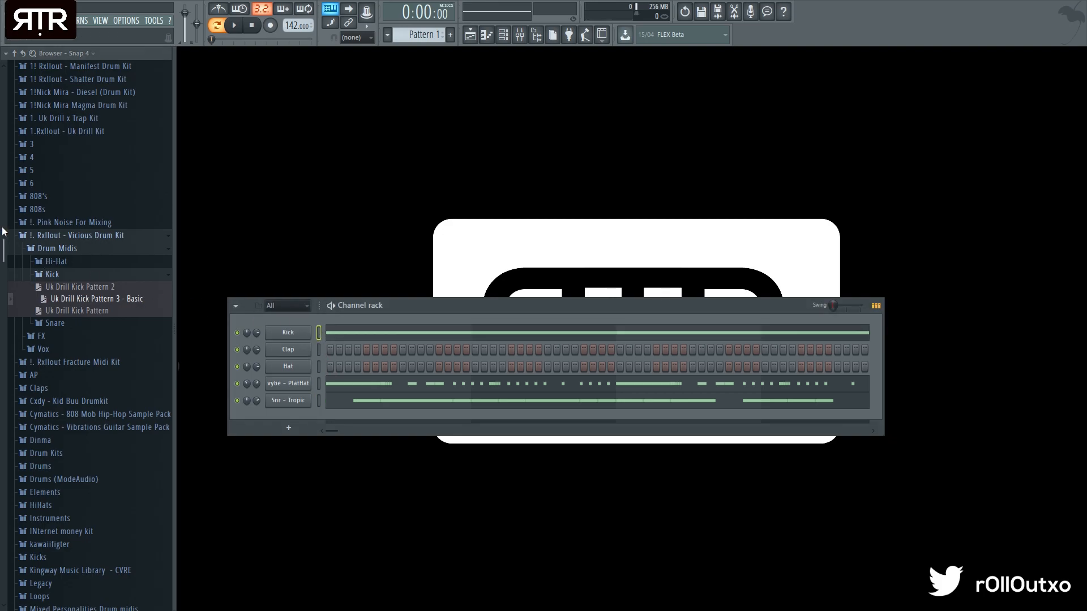
Replace the Kick channel's sound with the Kick - GripTape sample from kit 6 and play the pattern
scroll(59, 227, "up", 2)
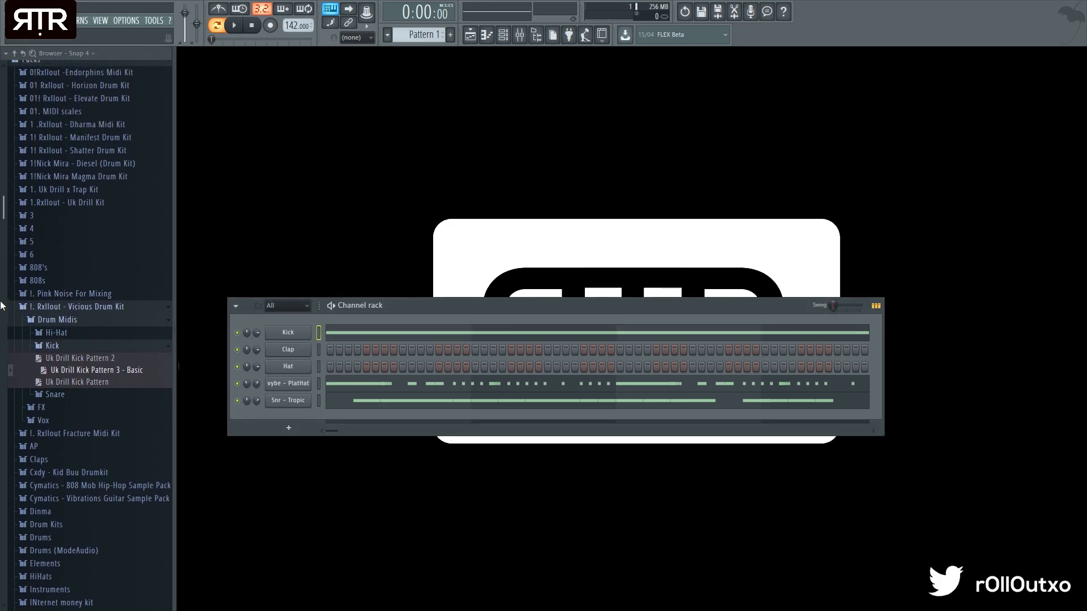
left_click(55, 256)
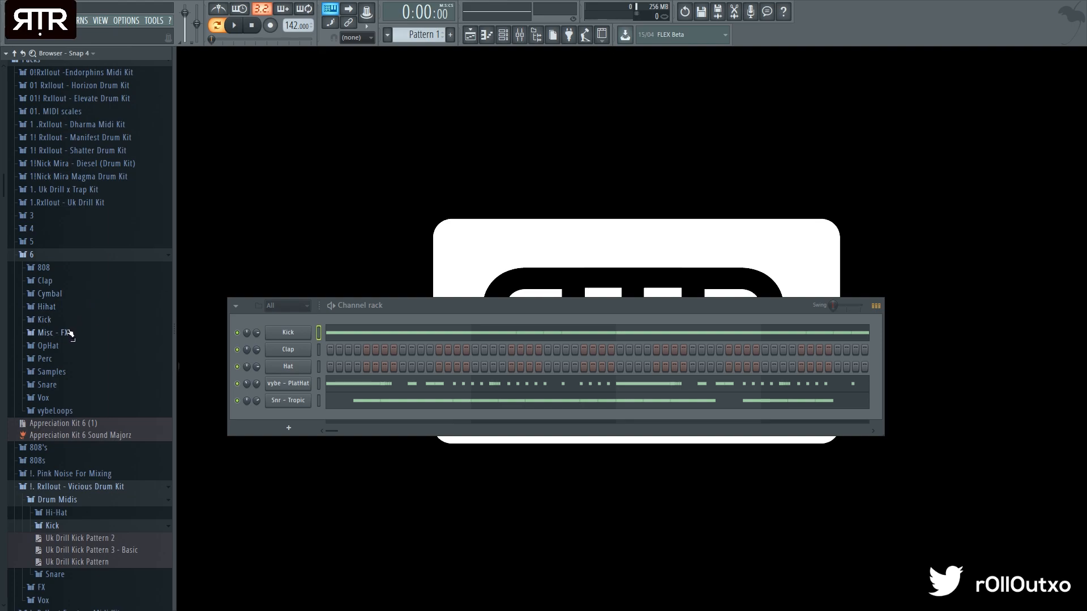
left_click(80, 321)
left_click_drag(63, 404, 307, 345)
key("space")
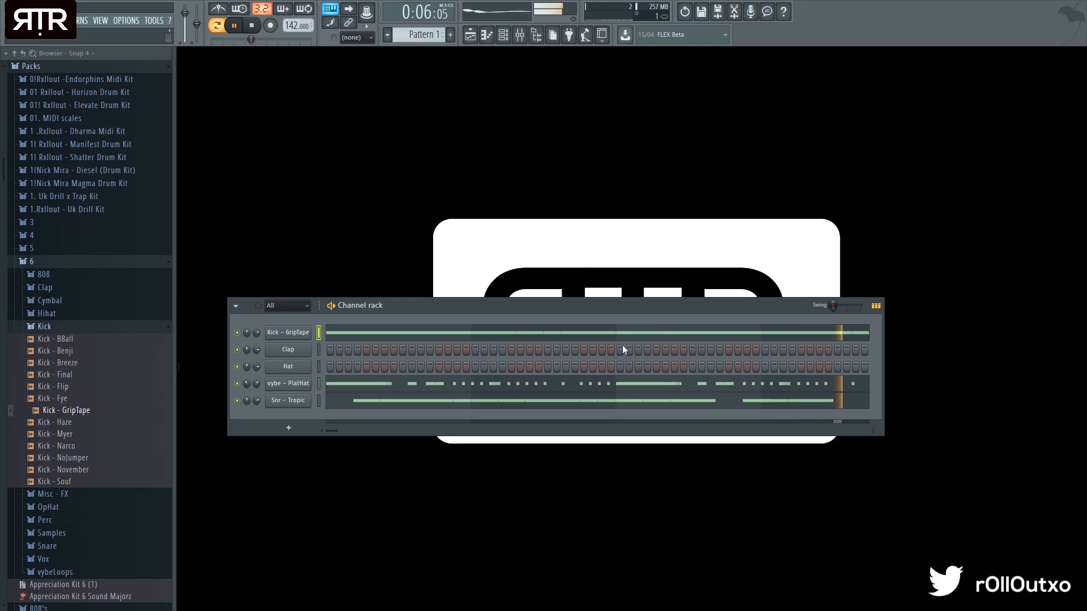
Examine the Kick - GripTape notes across all eight bars in the piano roll and replay the full drum pattern
left_click(357, 338)
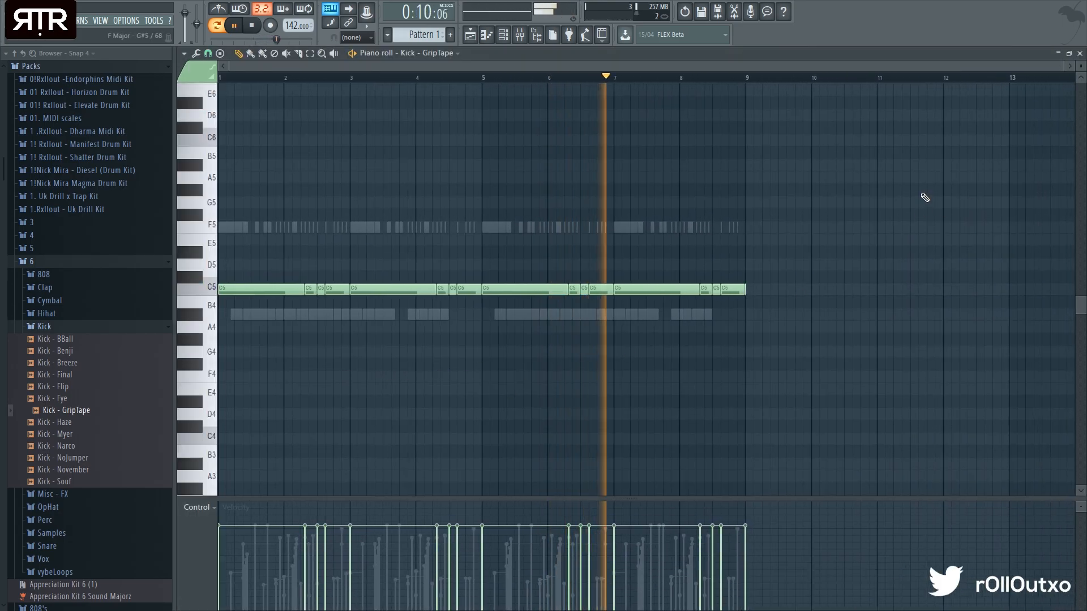
key("F7")
left_click(354, 336)
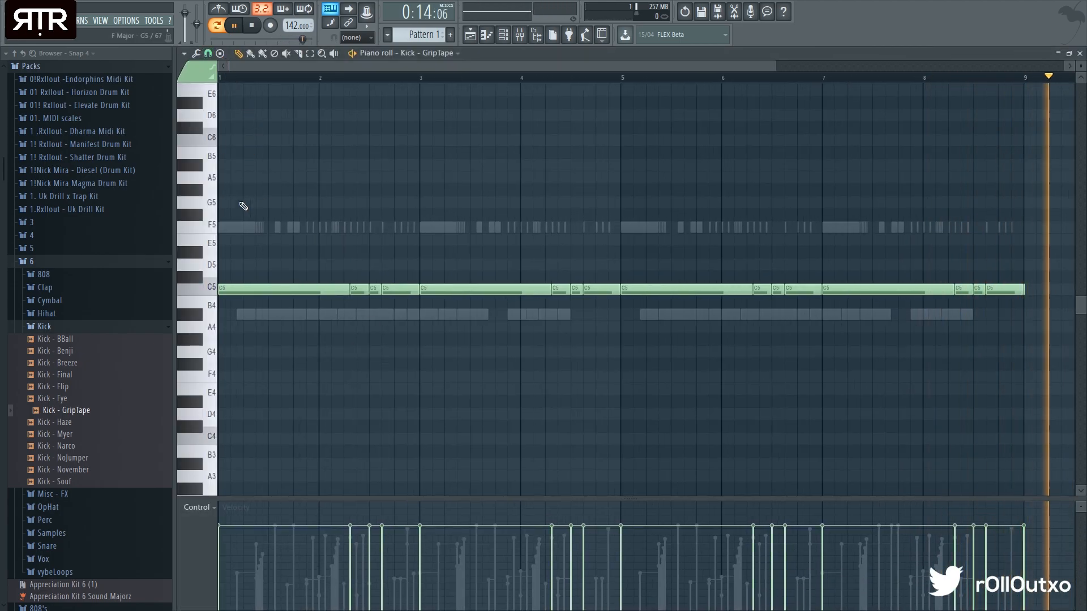
scroll(395, 368, "up", 4)
scroll(399, 366, "up", 1)
key("space")
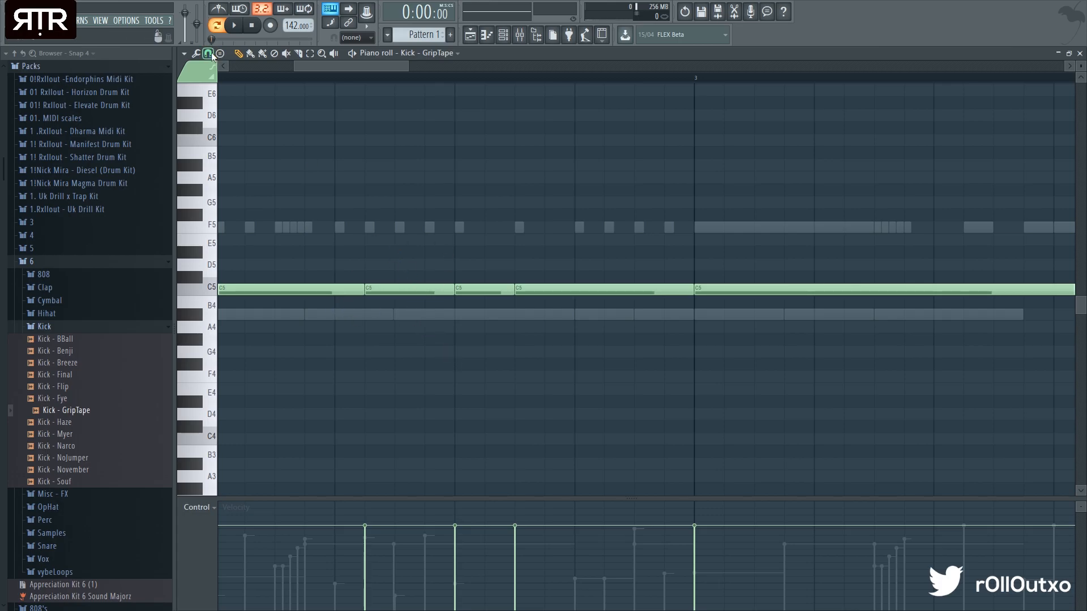
scroll(453, 383, "down", 2)
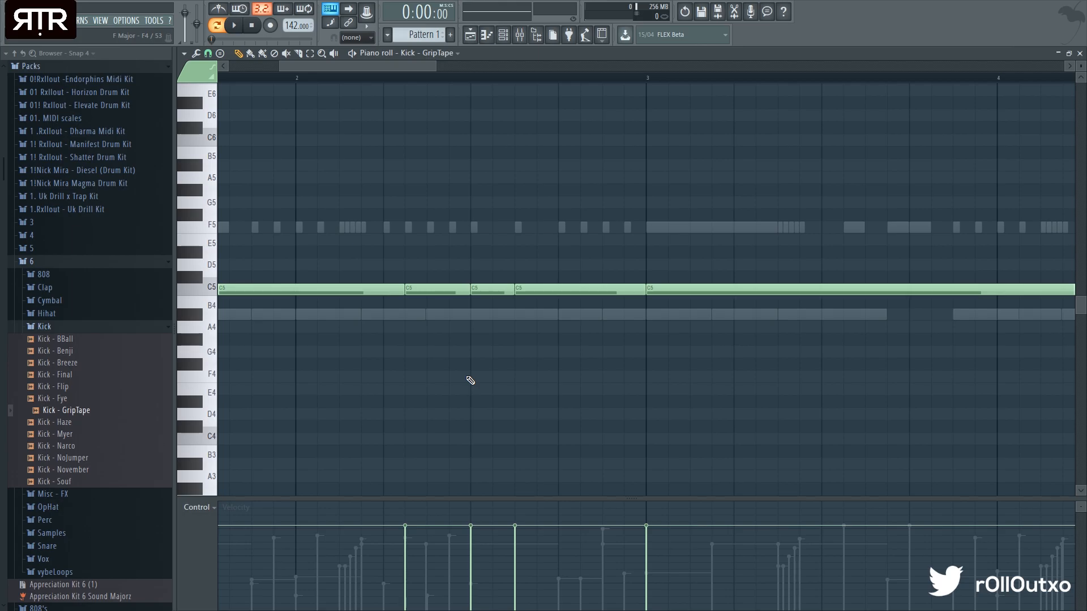
scroll(378, 349, "up", 3)
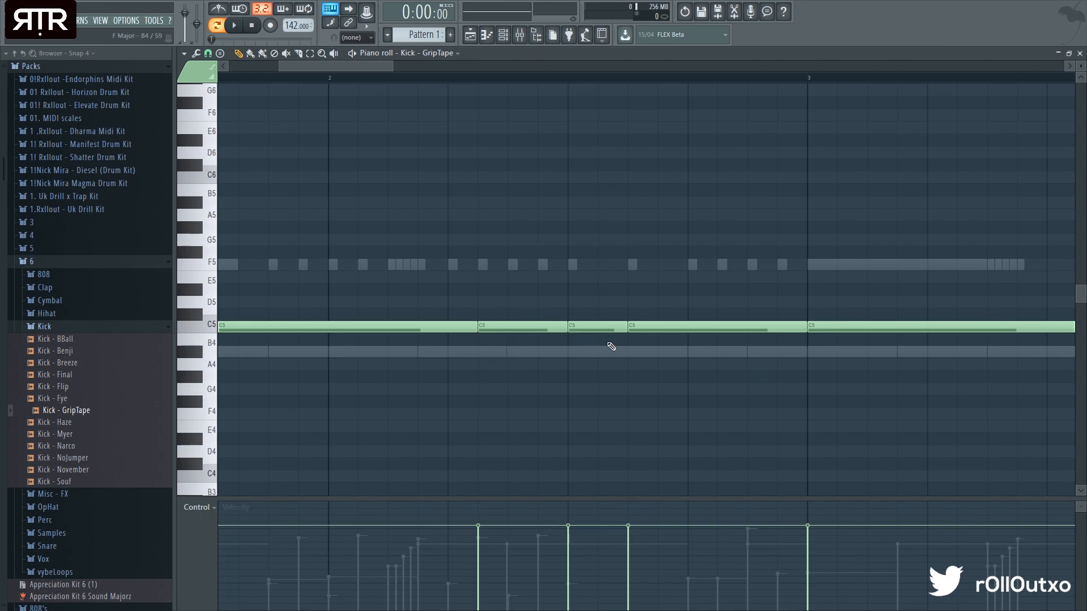
scroll(587, 308, "down", 4)
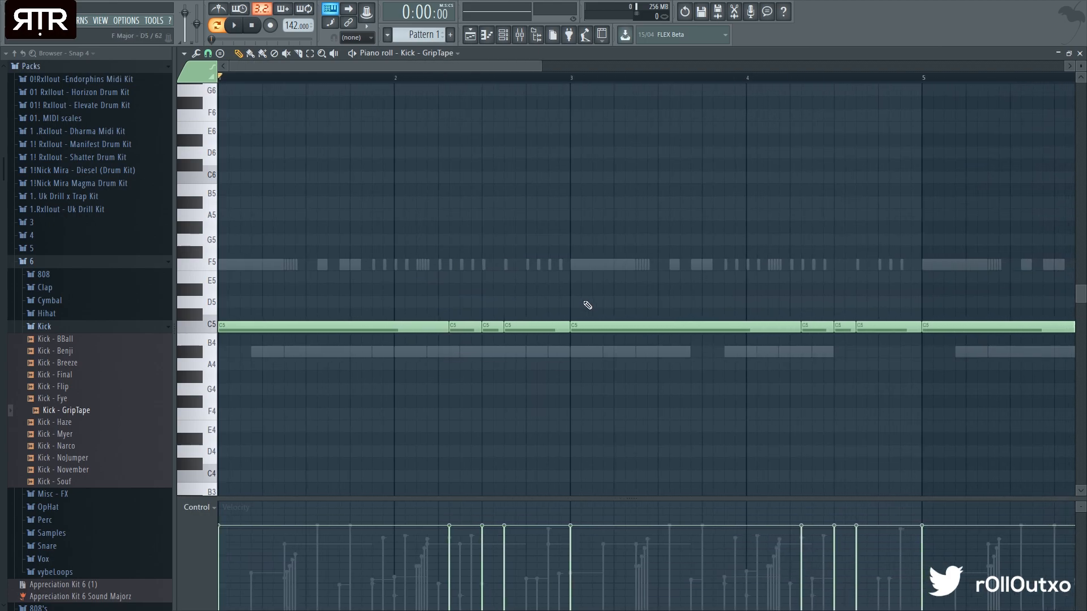
scroll(476, 497, "down", 3)
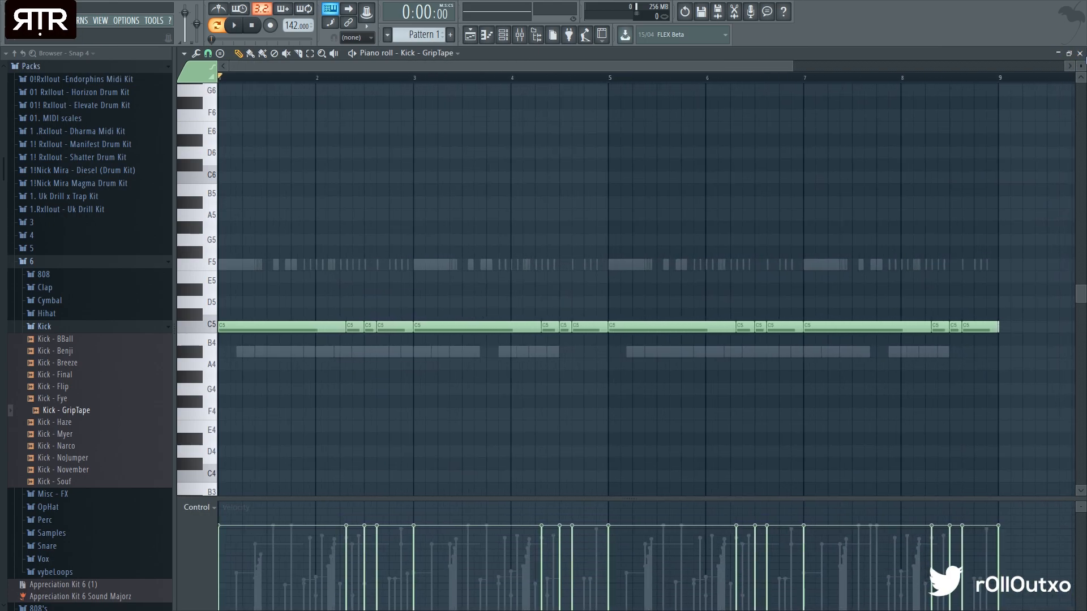
left_click(1079, 53)
key("space")
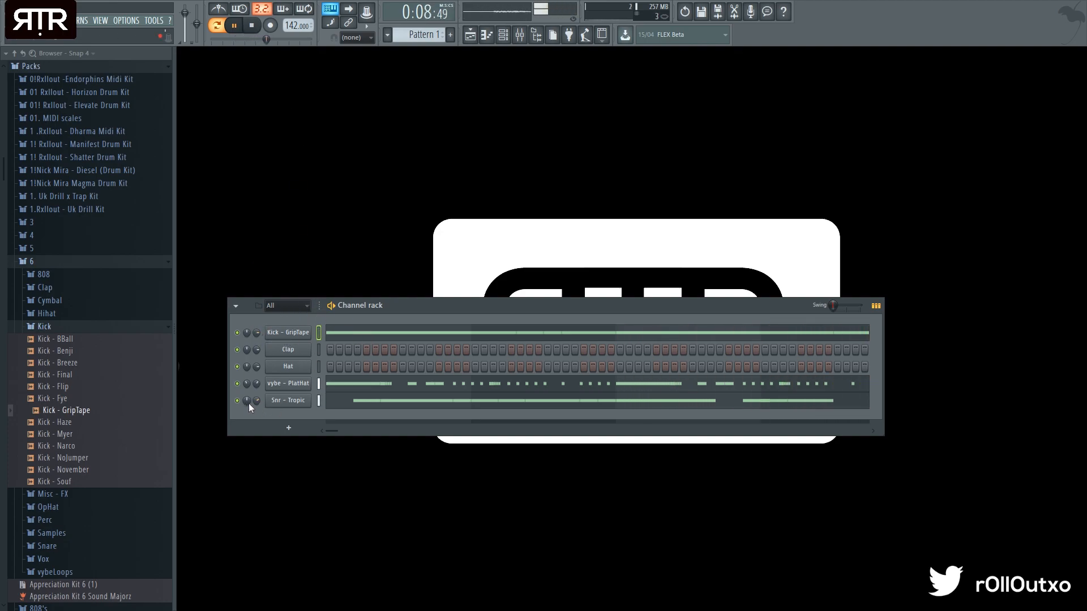
left_click(253, 26)
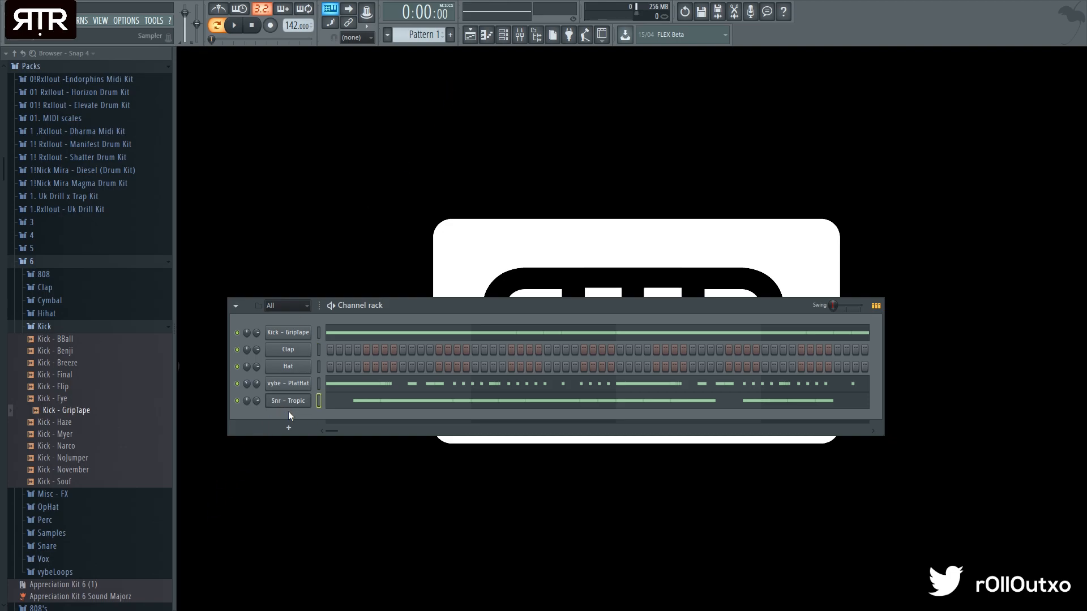
Transpose all Kick - GripTape notes down to B4
left_click(346, 336)
key("ctrl+a")
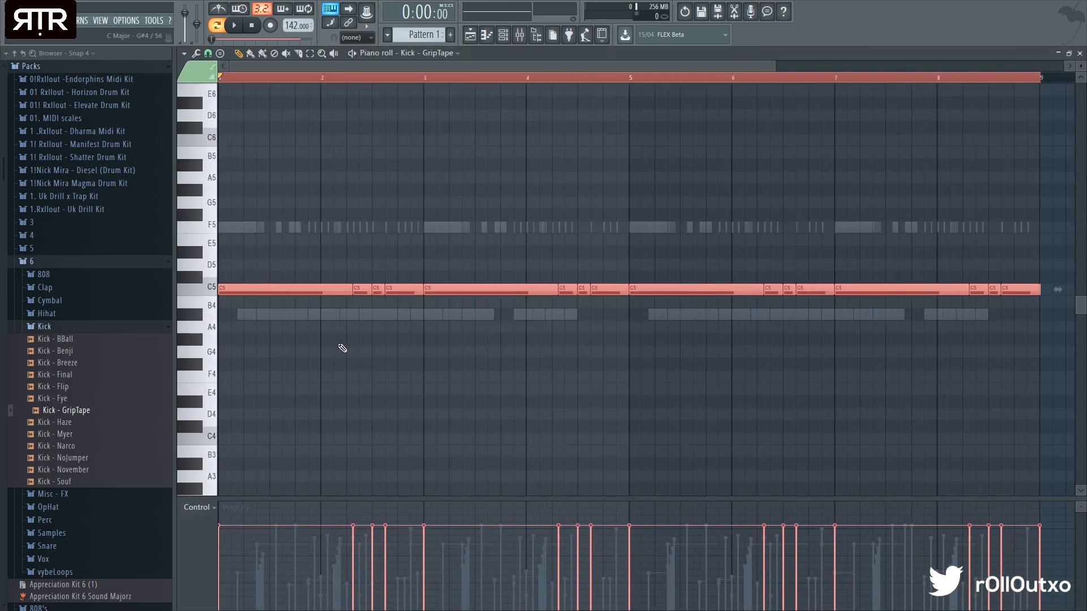
key("ctrl+d")
key("ctrl+a")
key("Down")
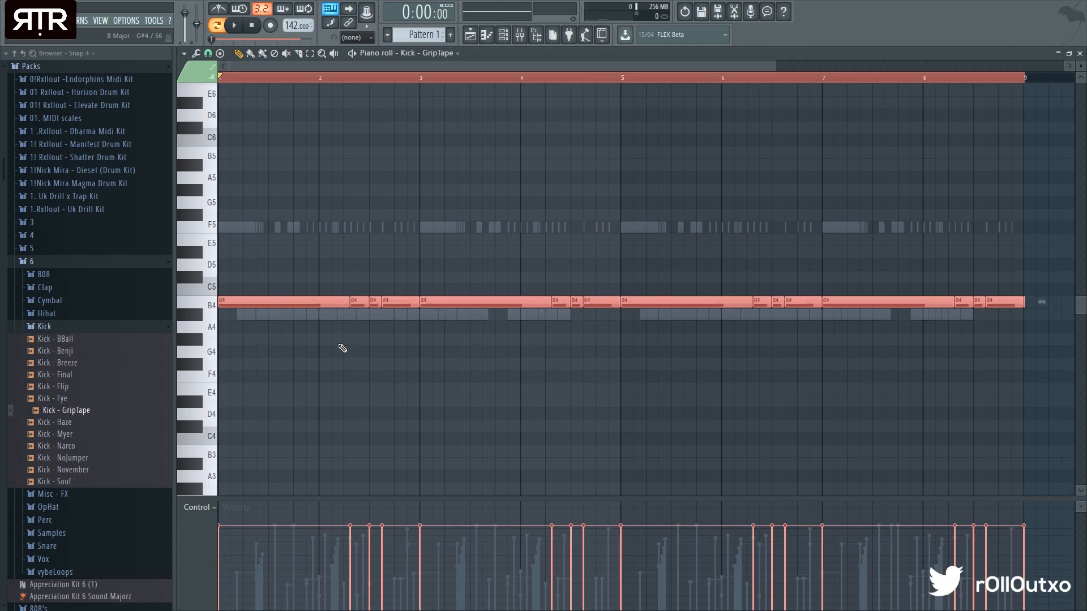
Transpose all Snr - Tropic notes up to B4
left_click(1080, 53)
left_click(369, 405)
key("ctrl+a")
key("Up")
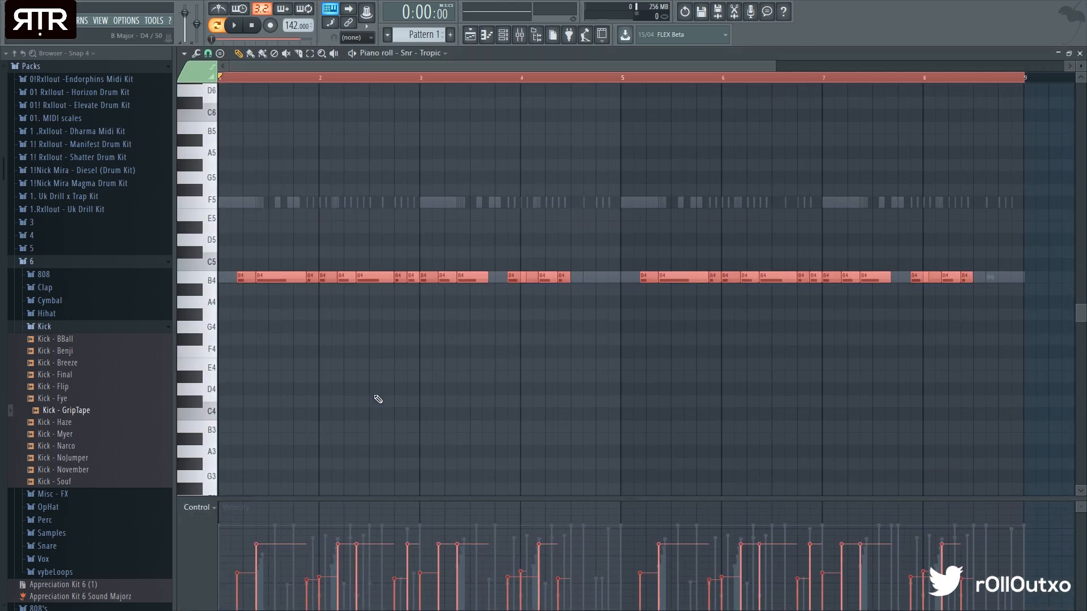
Transpose all vybe - PlatHat notes down to B4 and close the piano roll
left_click(1079, 53)
left_click(364, 385)
key("ctrl+a")
key("Down")
key("Down")
key("Down")
key("Down")
key("Down")
key("Down")
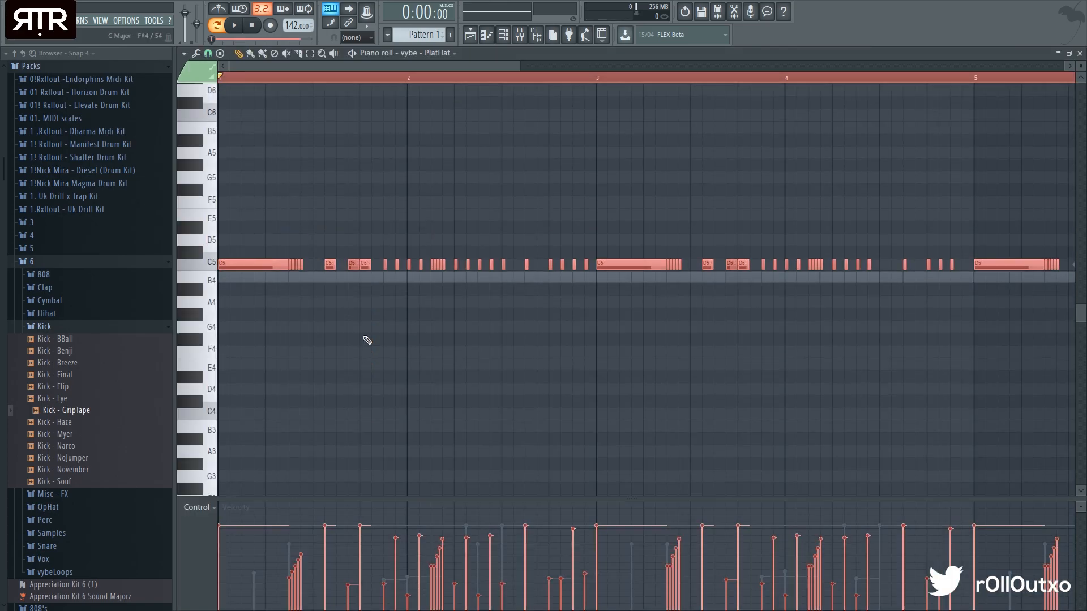
scroll(386, 464, "down", 1)
scroll(386, 464, "down", 2)
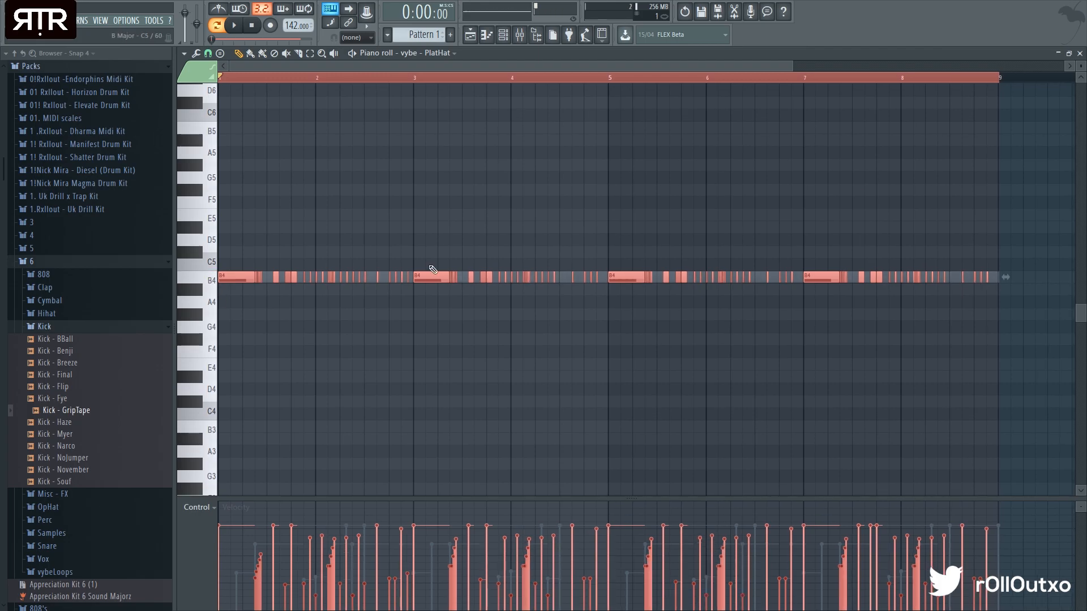
left_click(1080, 53)
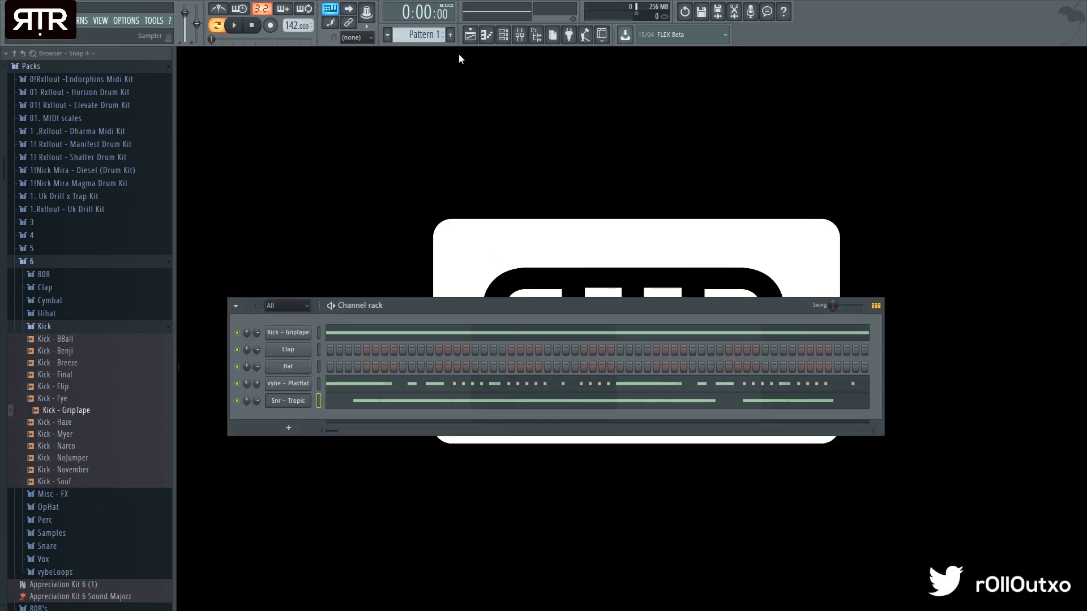
Insert a Sampler channel and stamp a B harmonic minor scale starting at B0 at the beginning of its piano roll
right_click(305, 405)
left_click(283, 216)
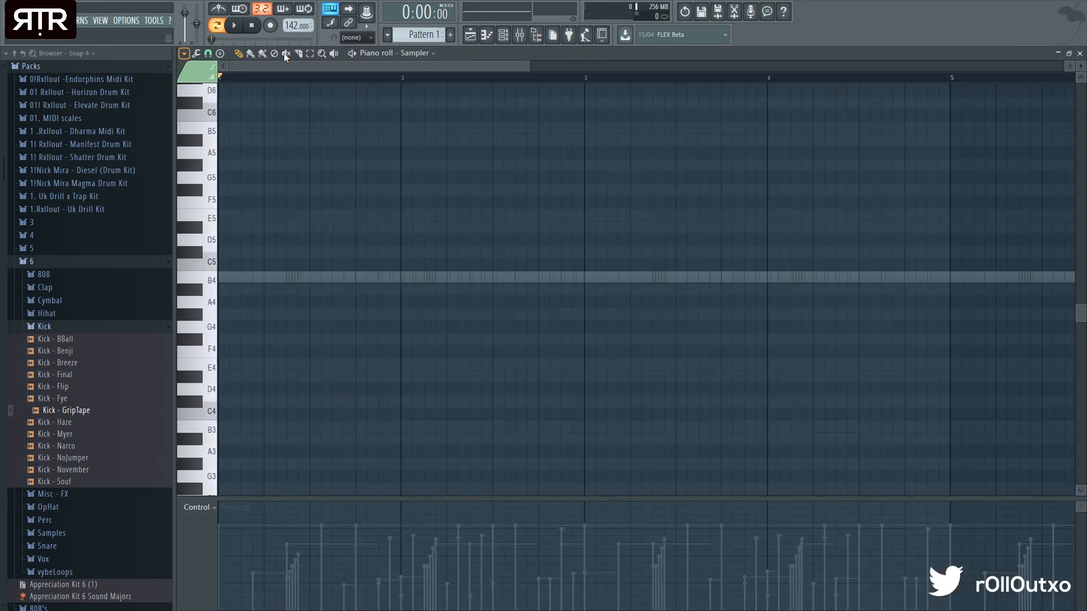
scroll(291, 330, "down", 10)
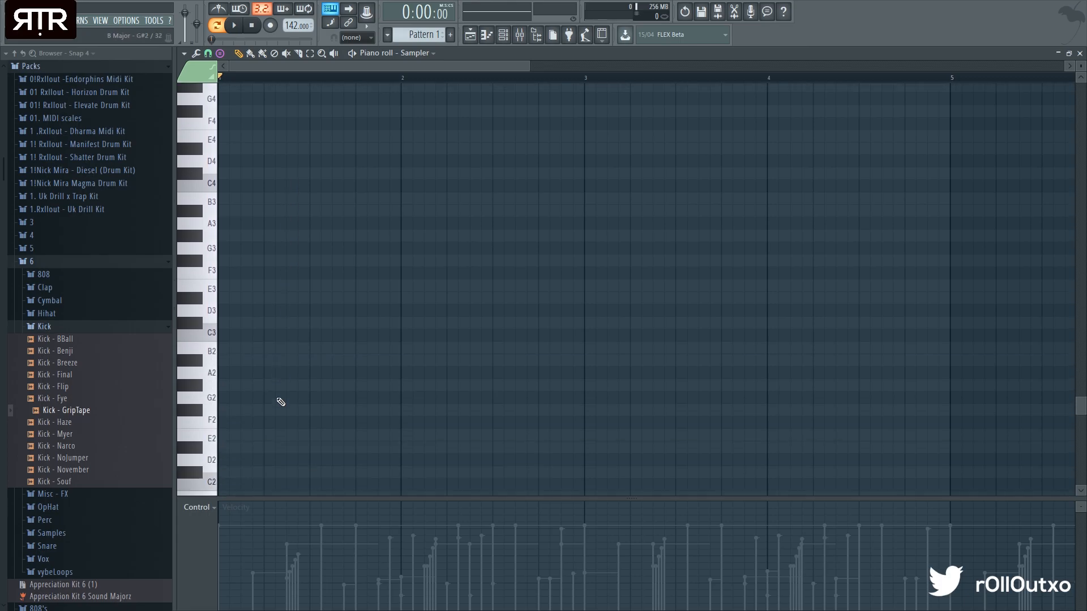
left_click(220, 391)
Duplicate the stamped scale notes upward octave by octave to cover the keyboard's higher range
left_click_drag(220, 391, 219, 242)
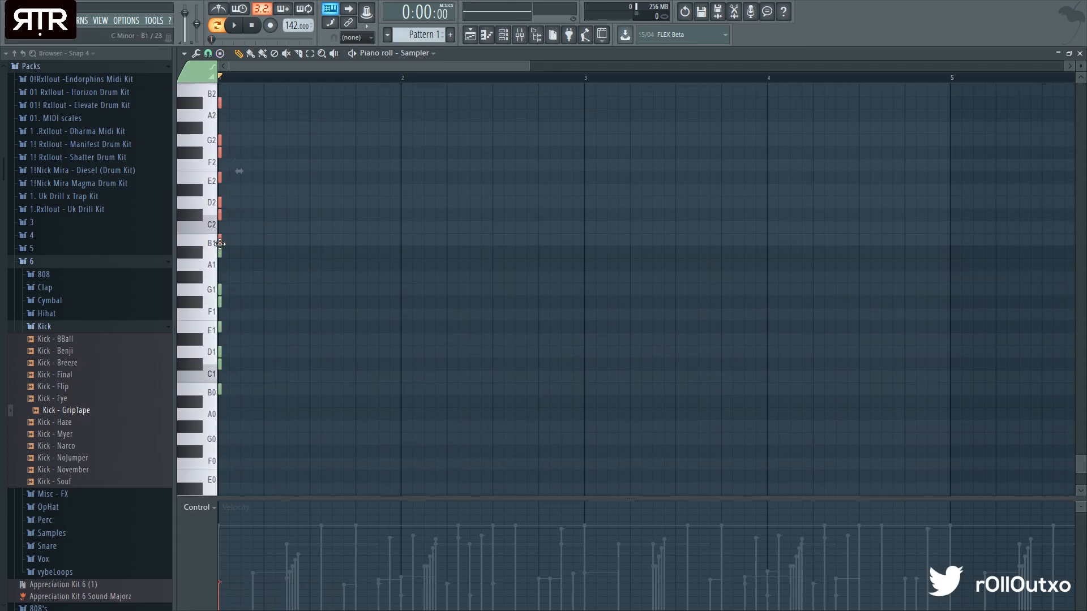
key("ctrl+a")
left_click_drag(219, 386, 218, 273)
scroll(215, 215, "up", 5)
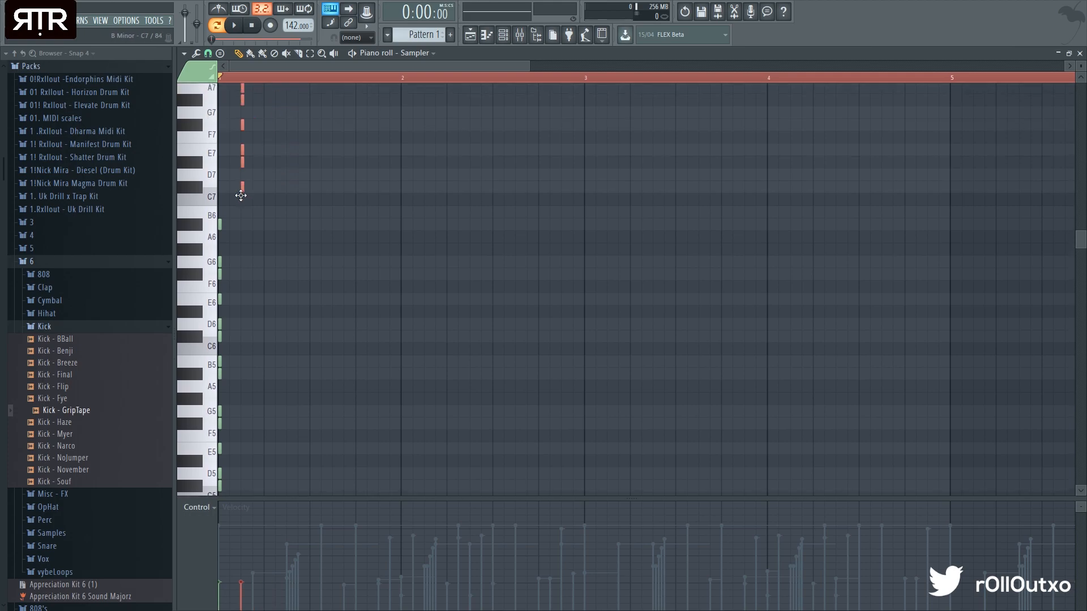
scroll(220, 217, "up", 10)
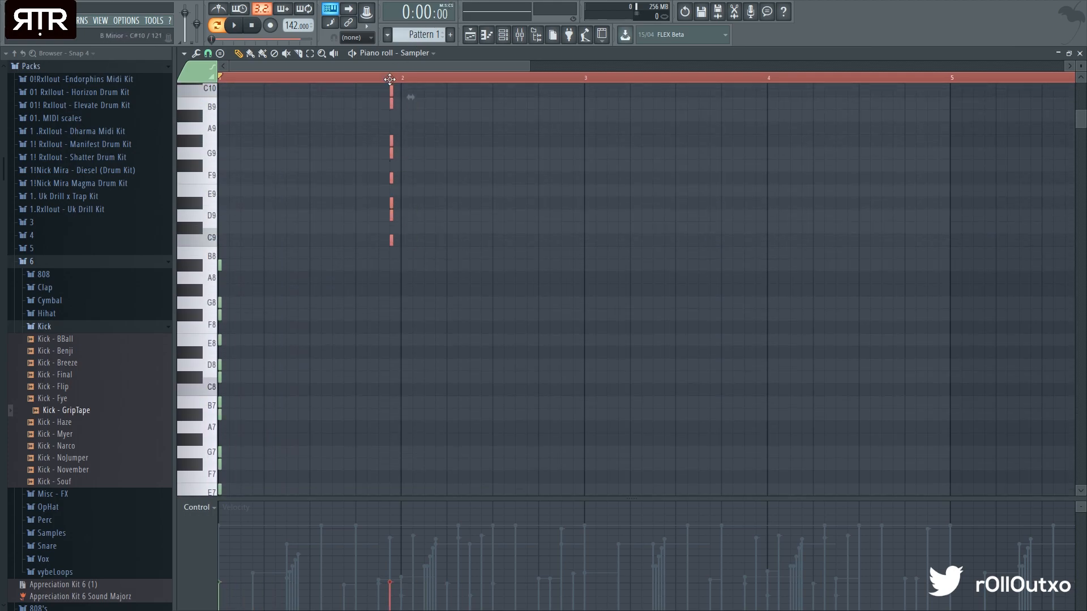
Stretch all the Sampler scale notes across the pattern to just before bar 9 and close the piano roll
left_click_drag(187, 283, 746, 261)
scroll(405, 289, "down", 5)
scroll(742, 252, "up", 3)
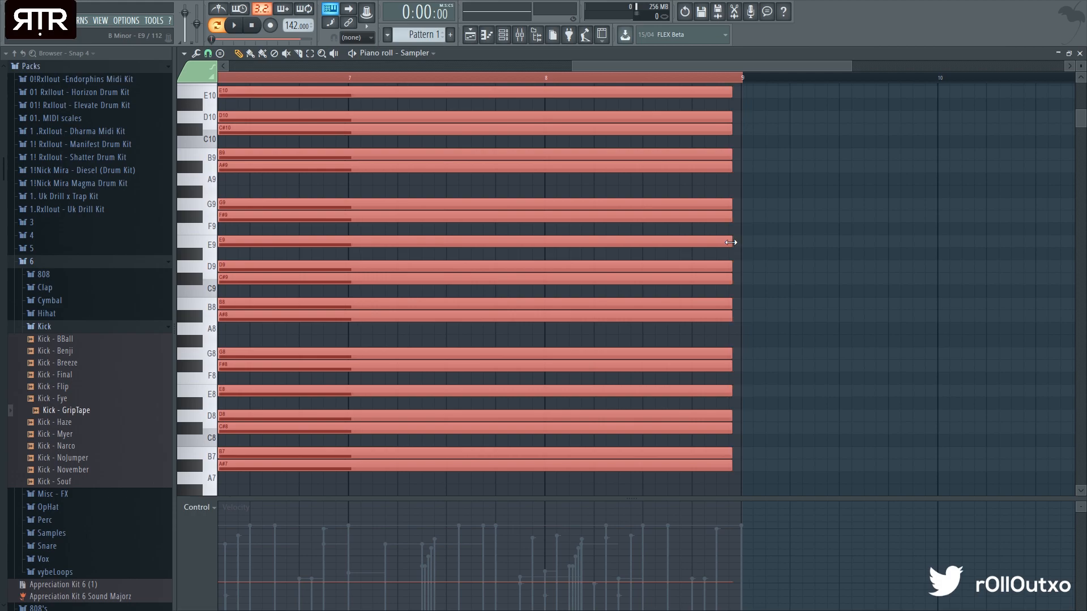
left_click(1080, 52)
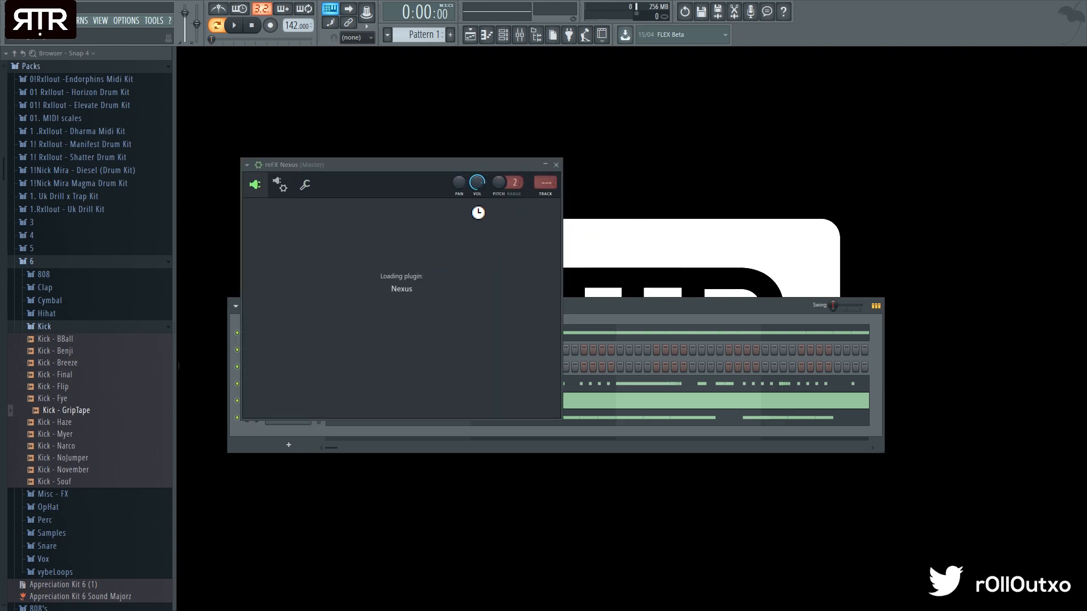
Load the PN Nexus Grandpiano preset from the Piano category in reFX Nexus, test its sound and close the plugin
left_click(426, 306)
scroll(527, 291, "down", 4)
left_click(522, 284)
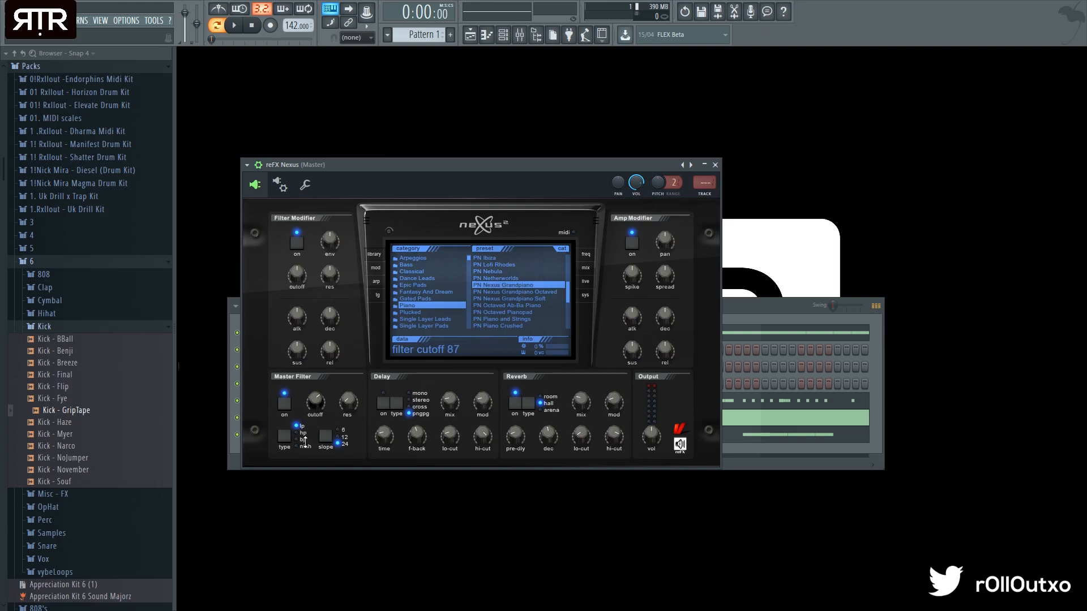
key("q")
left_click(715, 164)
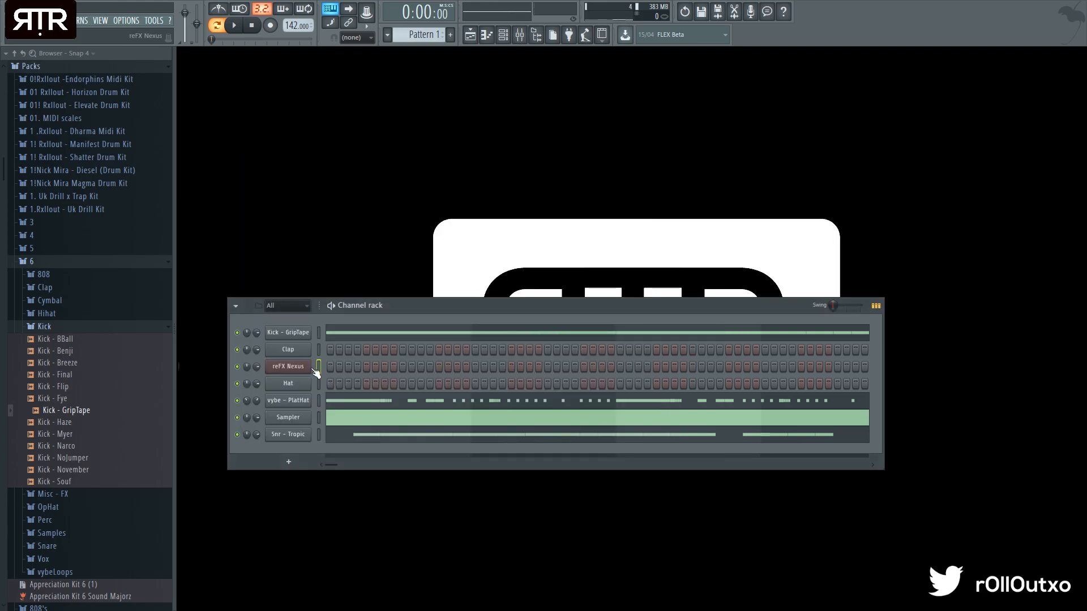
View the Sampler's scale guide notes in the reFX Nexus piano roll, check the loaded preset and bring the channel rack forward
right_click(303, 364)
left_click(327, 371)
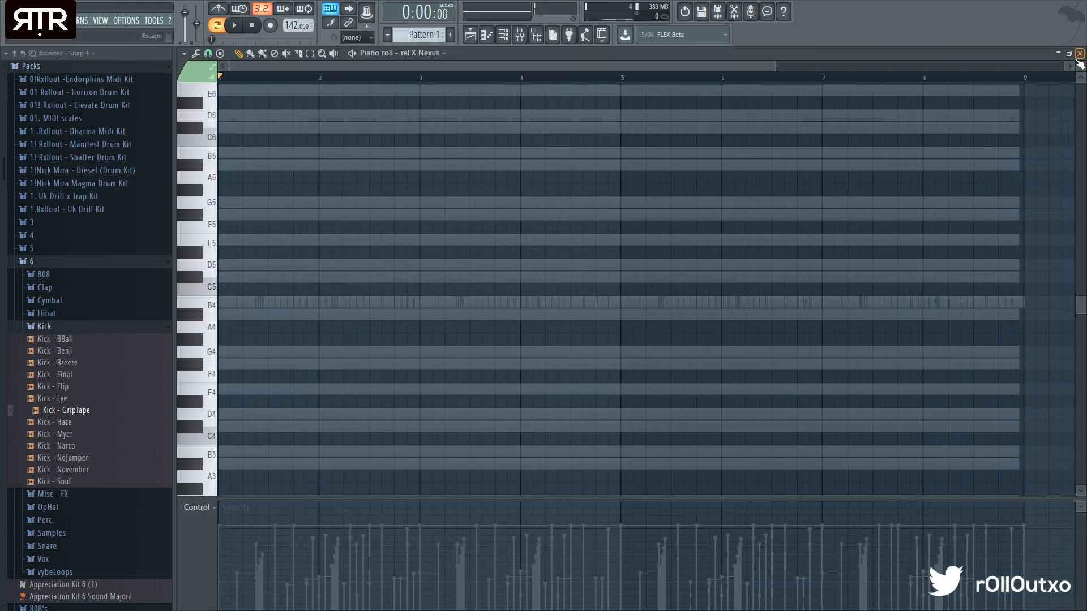
left_click(1080, 53)
left_click(293, 368)
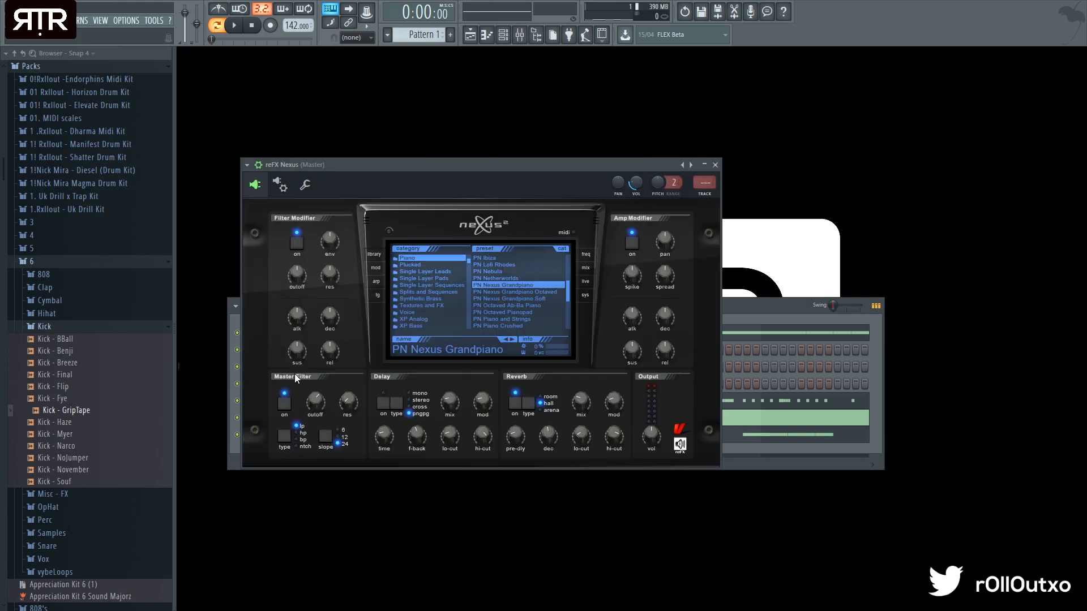
left_click(781, 316)
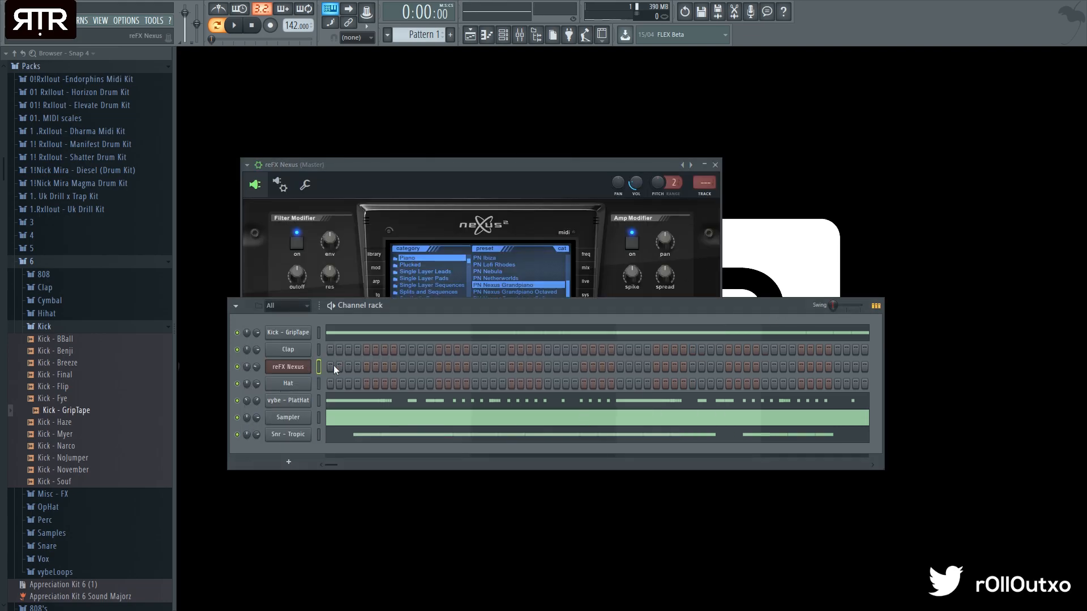
Enter a one-bar B3 note and a one-bar G4 note at the start of the reFX Nexus piano roll and play them back
key("F7")
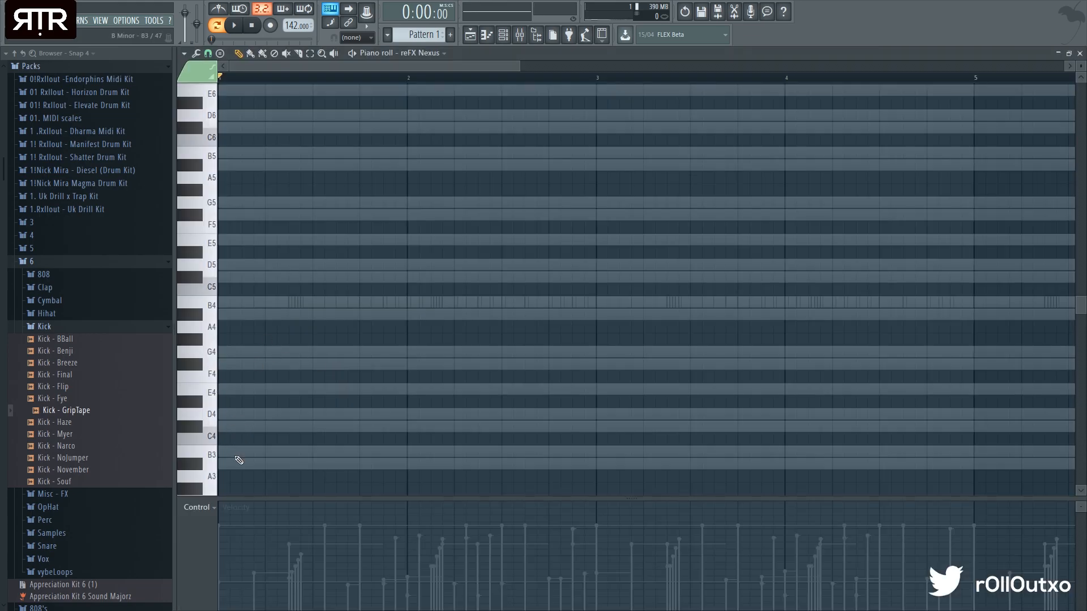
left_click_drag(256, 451, 148, 454)
scroll(502, 452, "down", 5)
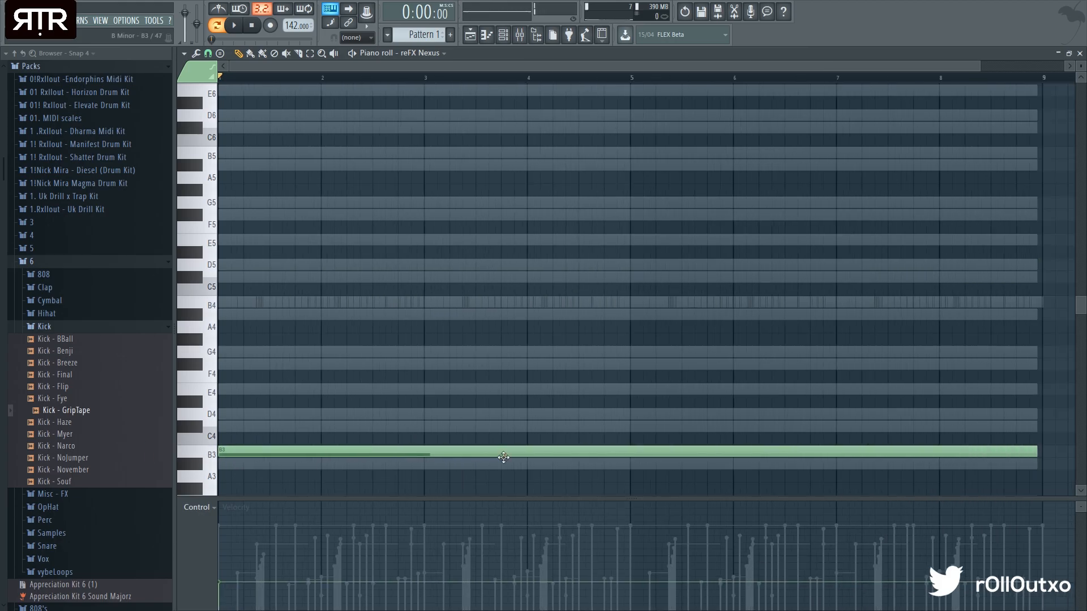
left_click_drag(738, 451, 276, 460)
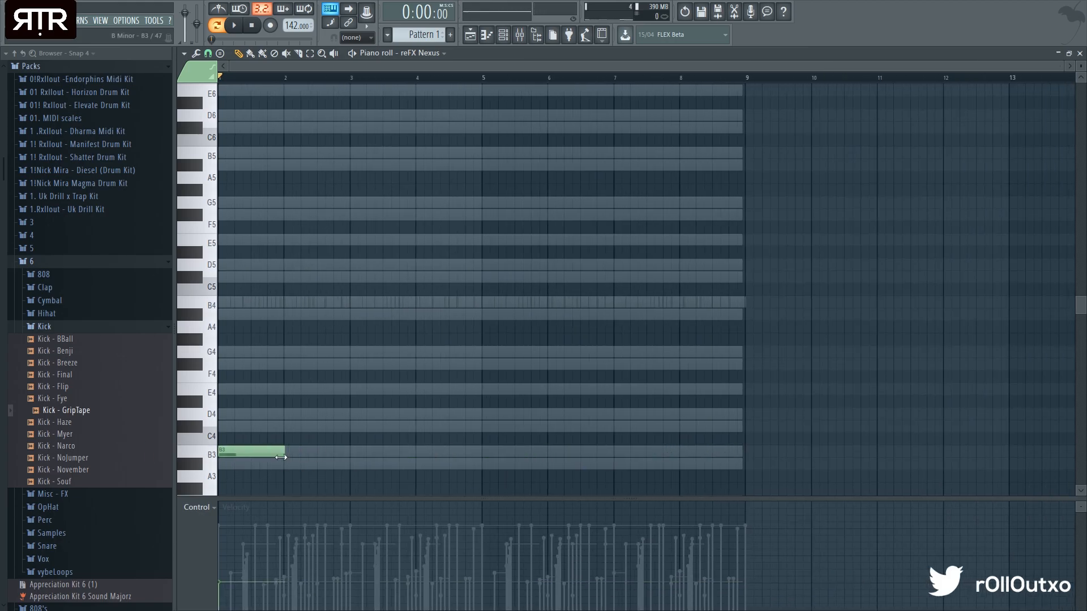
left_click(236, 352)
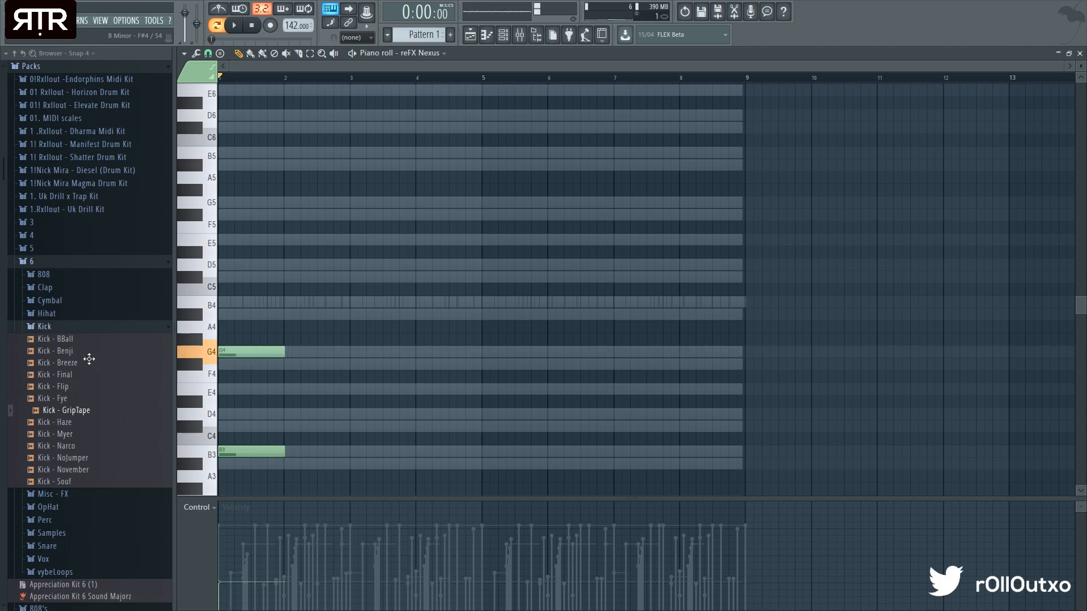
key("space")
key("space")
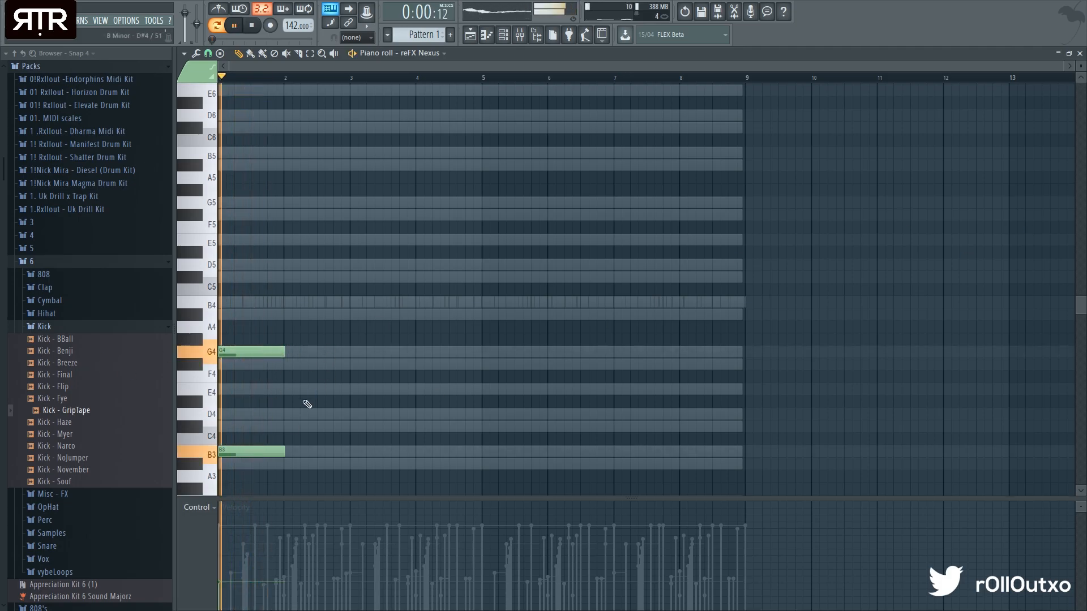
key("space")
key("space")
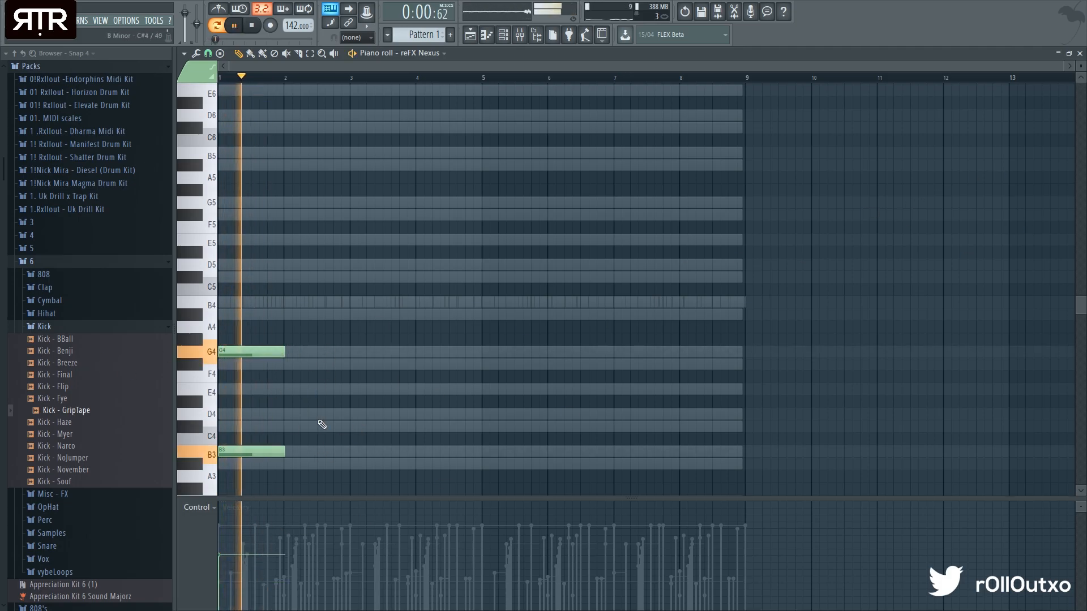
Shorten the G4 note to about three quarters of a bar and duplicate both notes into bar 2
left_click_drag(283, 352, 269, 351)
key("ctrl+a")
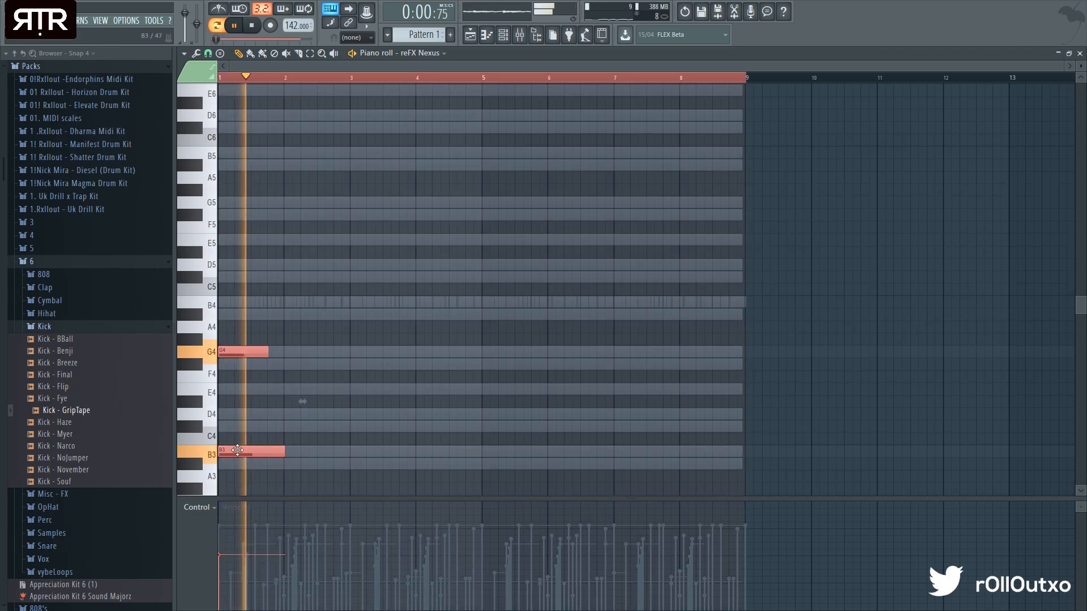
key("ctrl+b")
key("space")
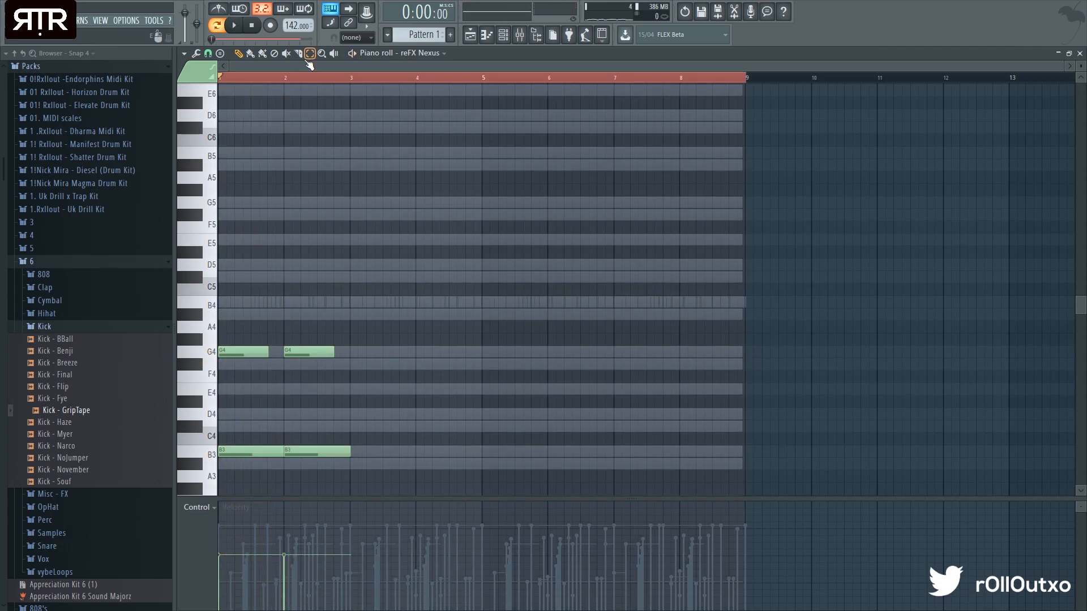
Lower the duplicated G4 note in bar 2 to F#4 and play the two-bar phrase
scroll(291, 452, "down", 3)
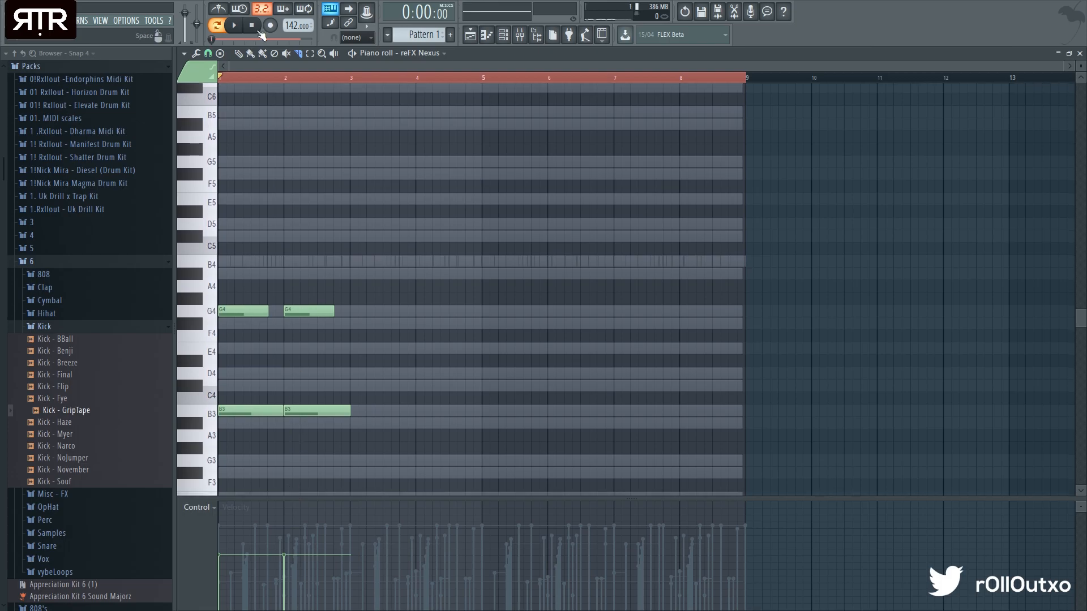
key("space")
left_click_drag(299, 312, 299, 324)
key("space")
key("ctrl+a")
left_click(340, 319)
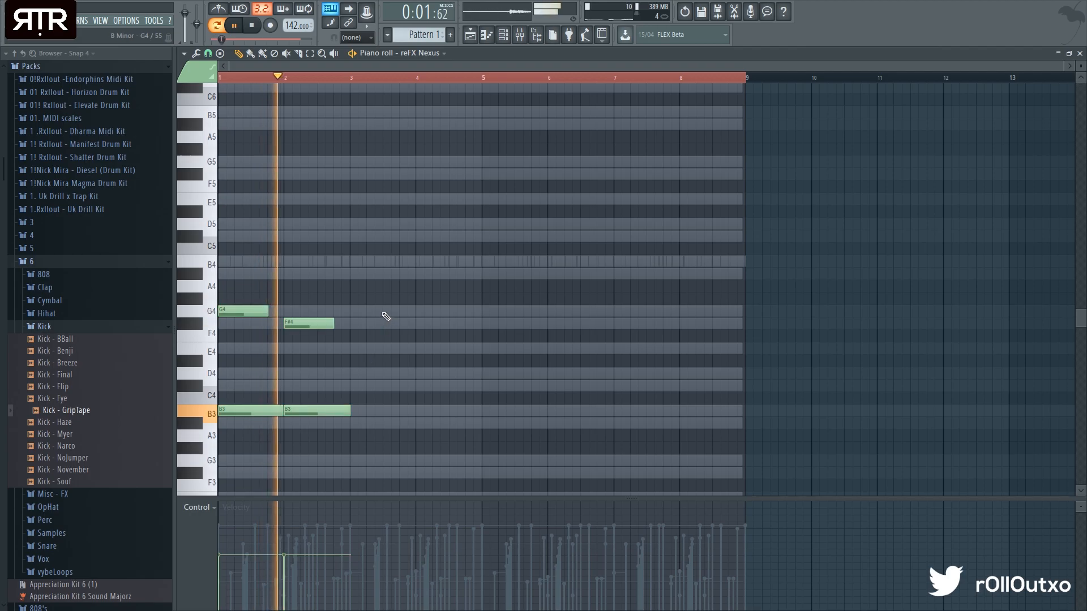
Try a short E4 note after the F#4 at the end of bar 2 and delete it
key("space")
left_click(336, 350)
key("space")
left_click_drag(387, 348, 351, 349)
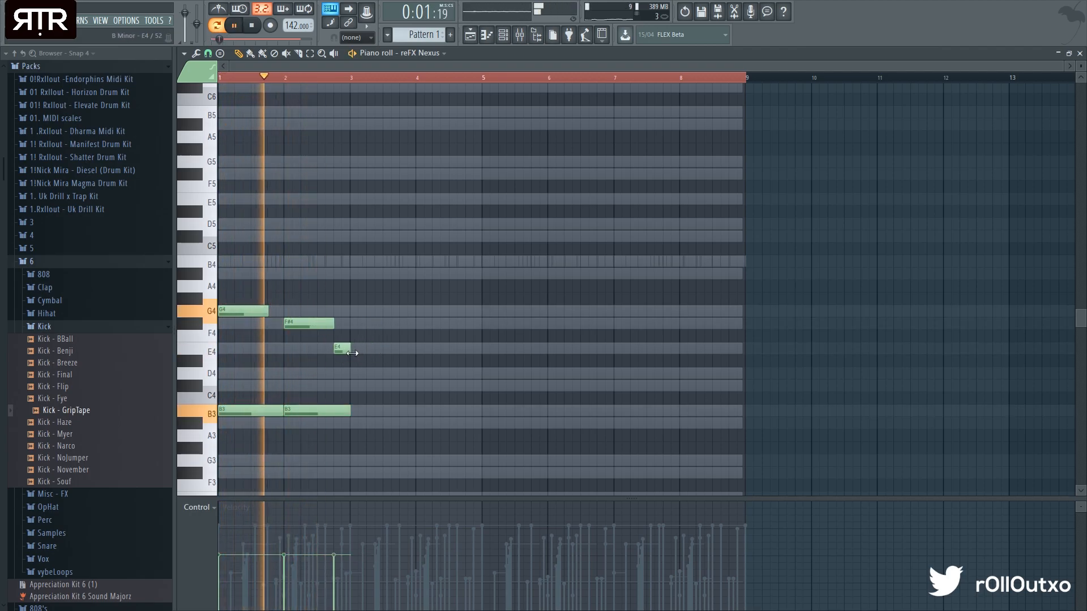
key("ctrl+a")
right_click(343, 349)
Duplicate the two-bar piano phrase into bars 3 and 4, play it and close the piano roll
left_click_drag(393, 446, 364, 306)
key("space")
key("space")
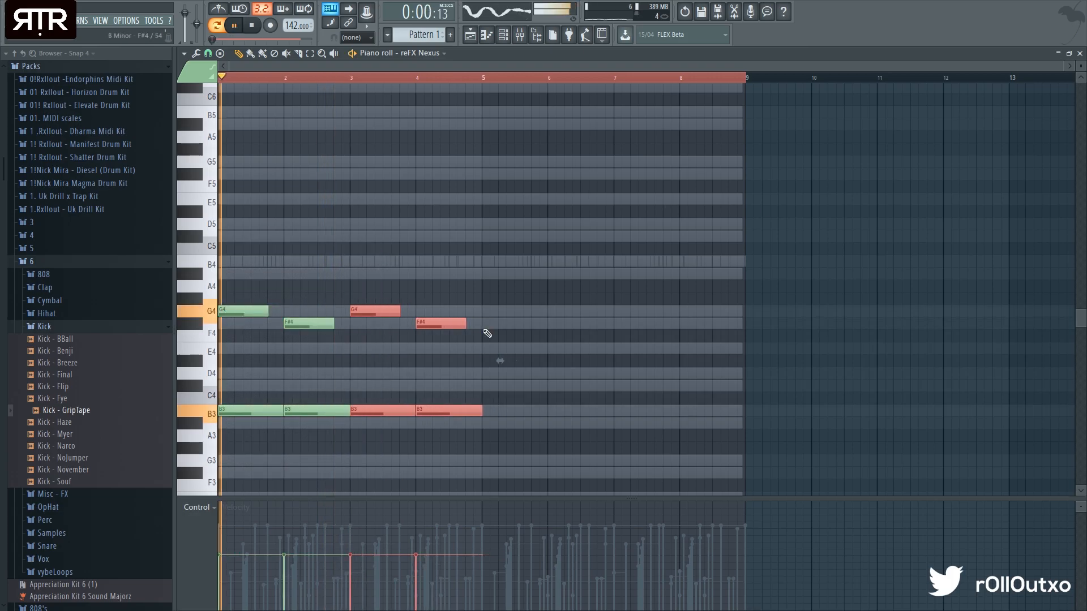
left_click(1079, 53)
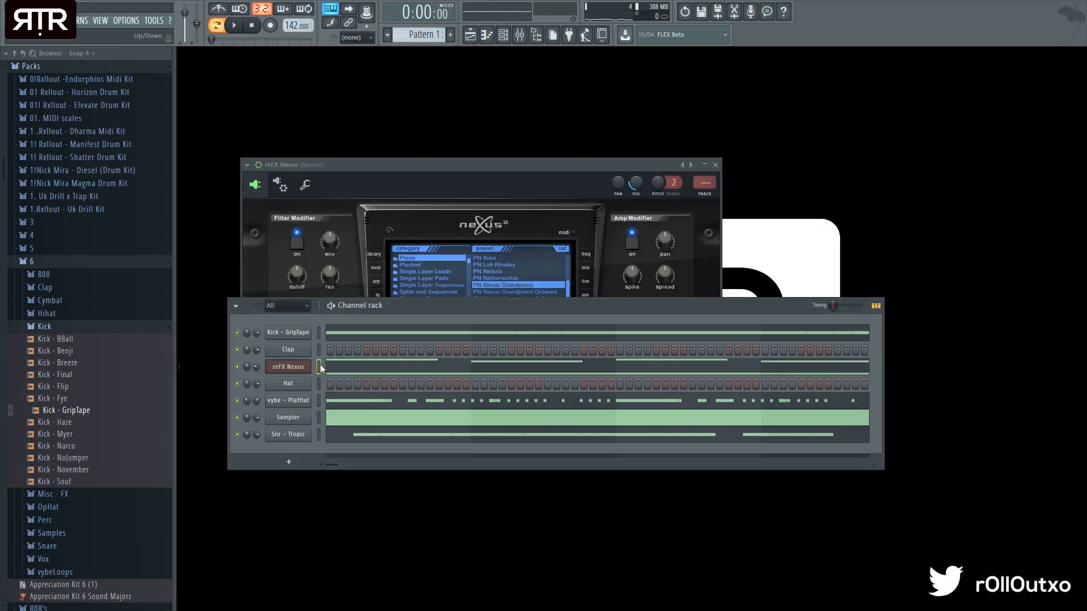
Reopen the reFX Nexus notes, slice the end of the last B3 note at bar 5 and close the piano roll
left_click(433, 365)
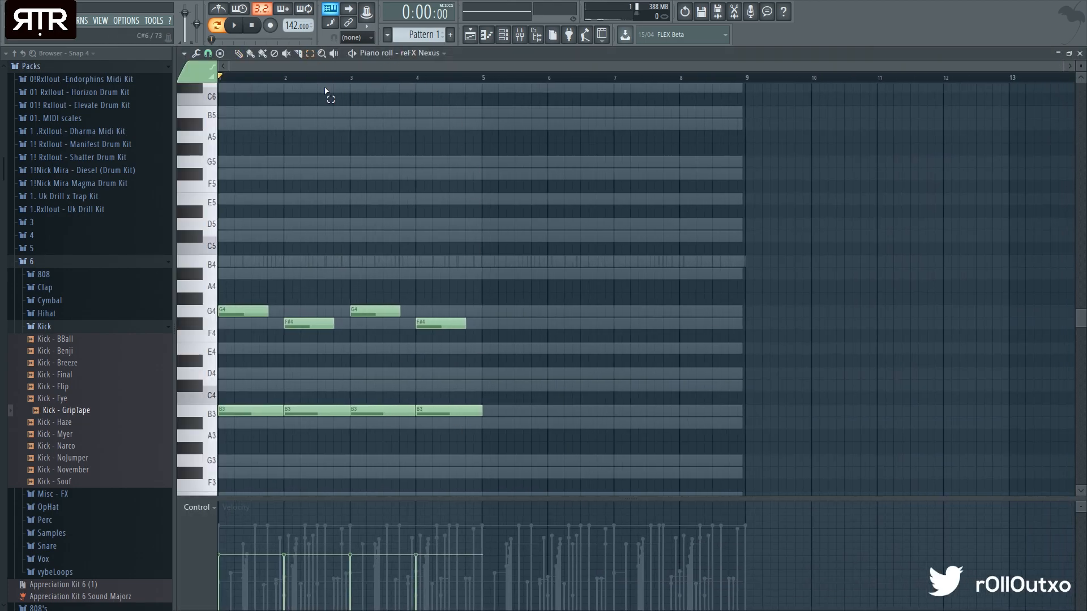
left_click(299, 53)
left_click_drag(485, 250, 485, 474)
left_click_drag(360, 419, 356, 458)
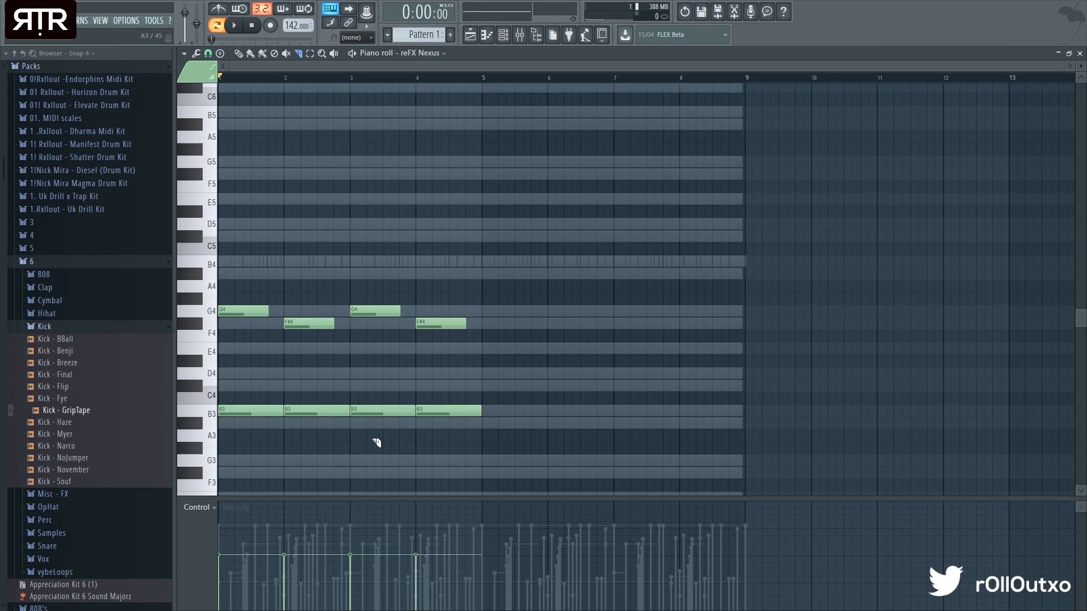
left_click(1078, 54)
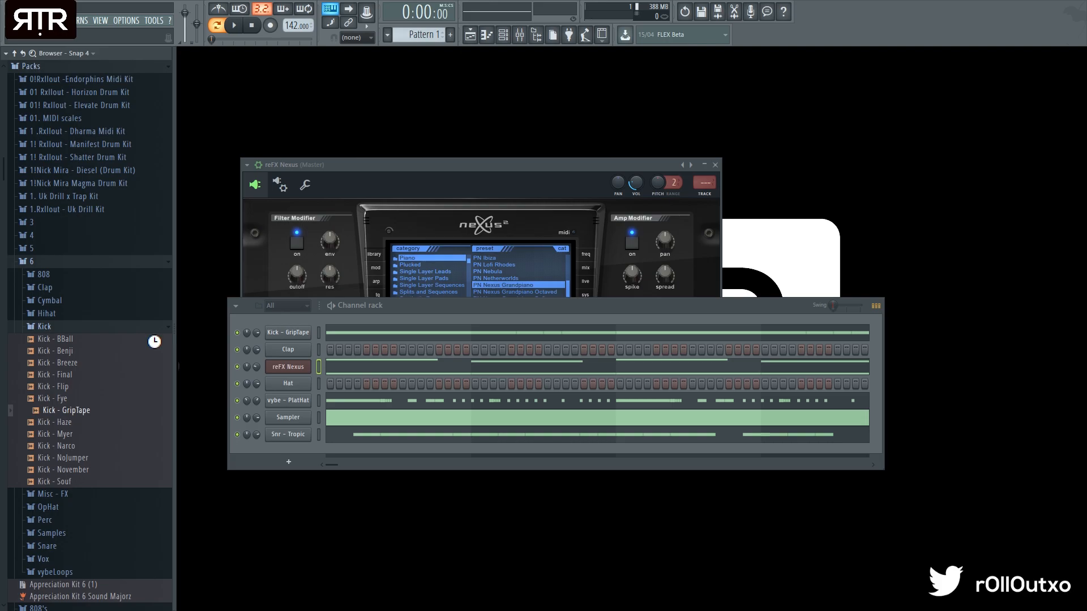
Add the 808 Wavelength sample from the browser as a new channel below Snr - Tropic and audition it
scroll(73, 357, "down", 5)
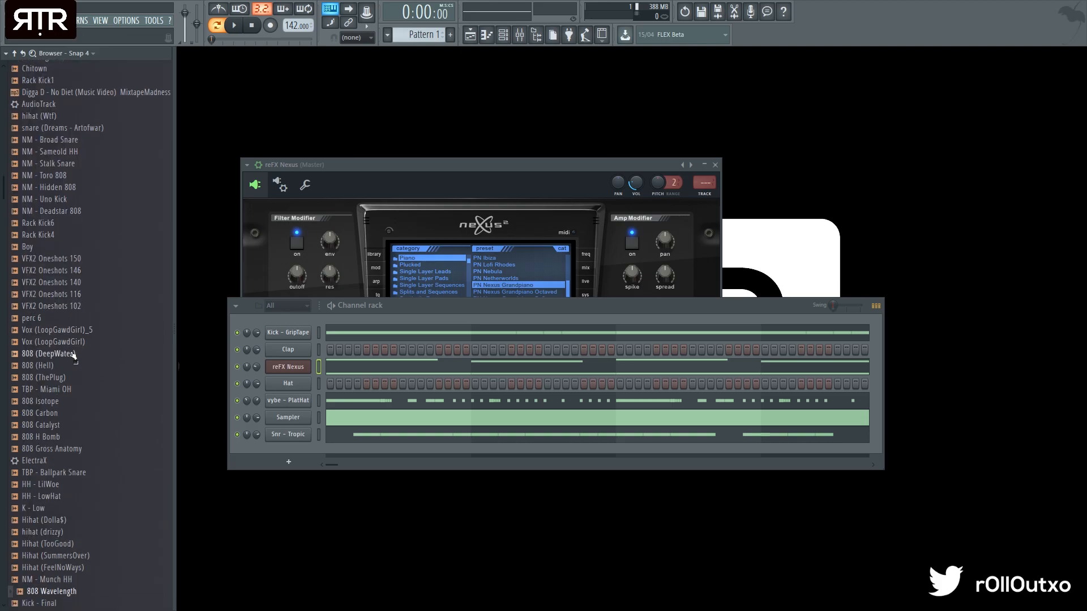
left_click_drag(73, 472, 303, 456)
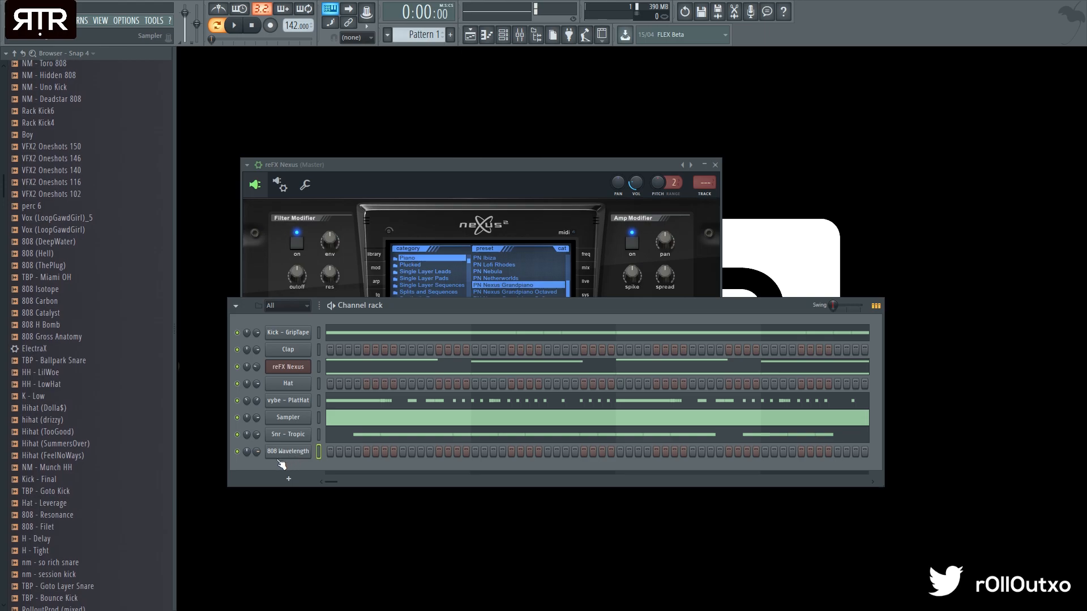
key("space")
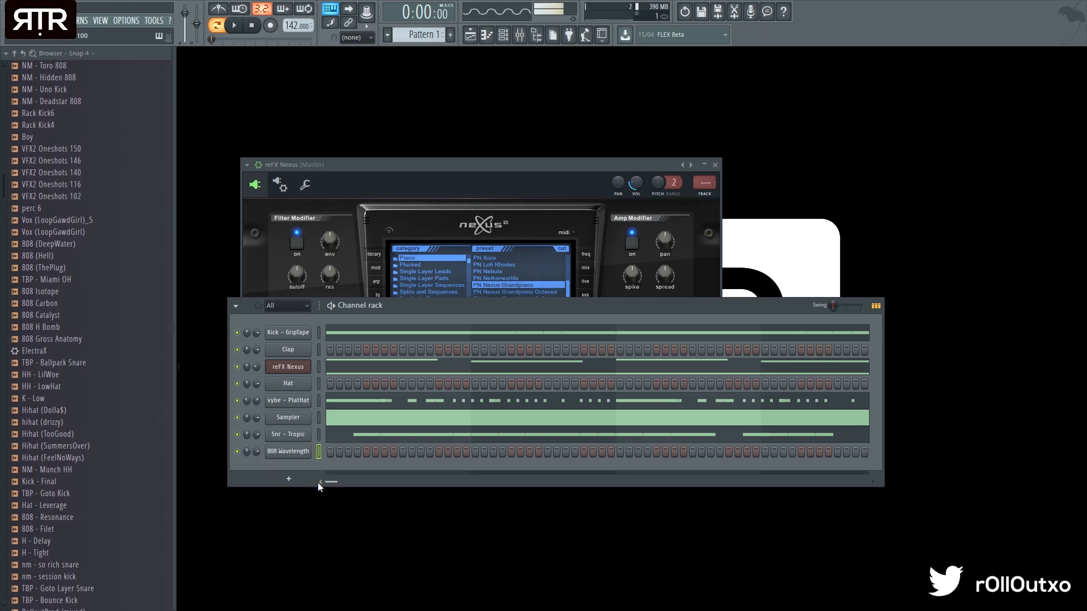
key("space")
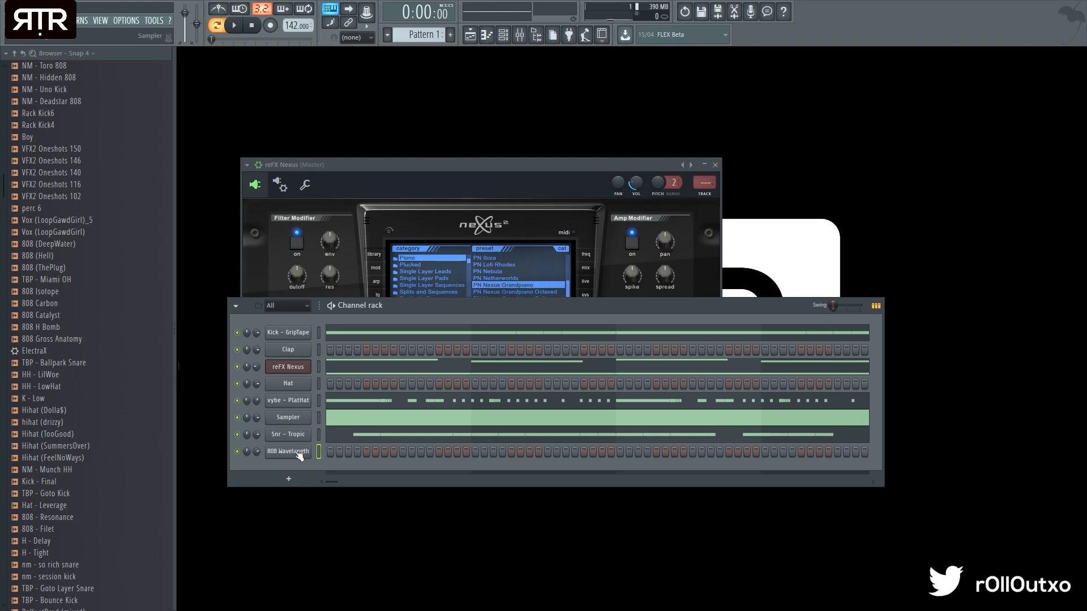
Enable the 808 Wavelength volume envelope with hold at maximum and attack, decay, sustain and release at minimum, and close the channel settings
left_click(287, 451)
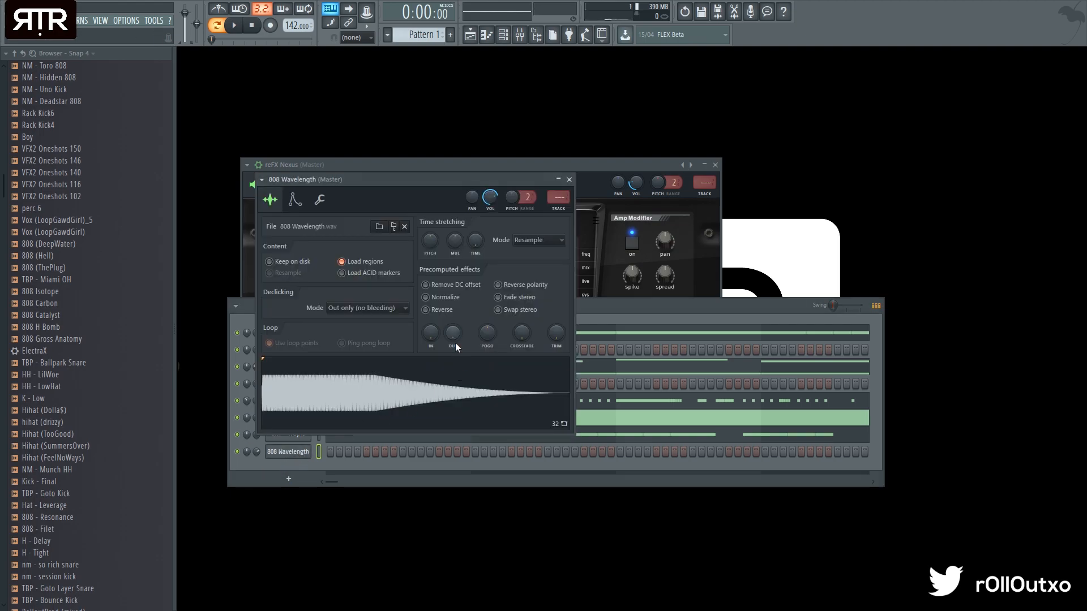
left_click(295, 200)
left_click(319, 199)
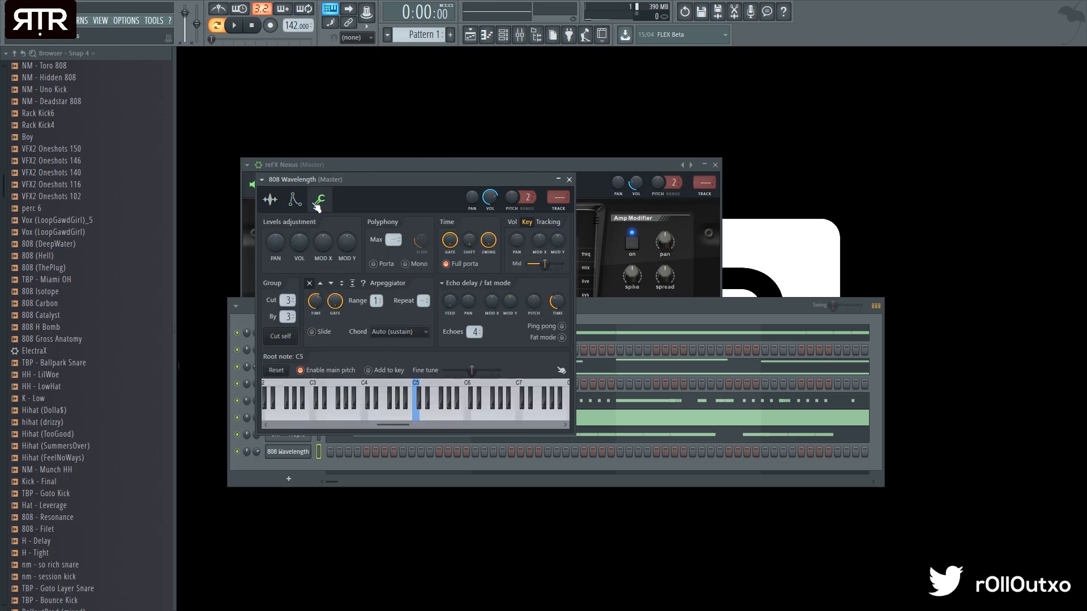
left_click(295, 199)
left_click(270, 200)
left_click(295, 199)
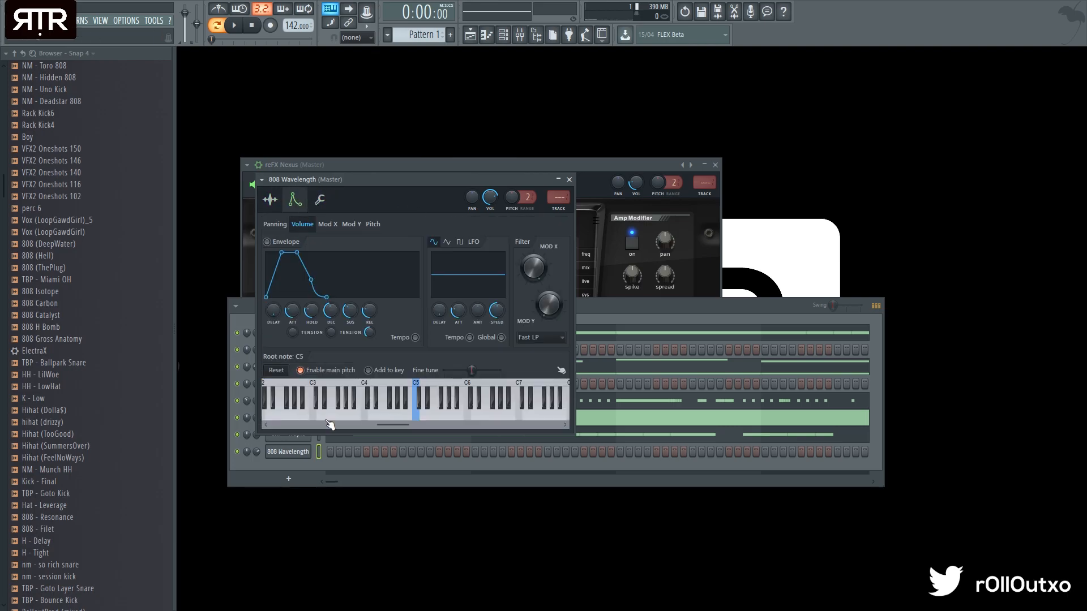
left_click_drag(292, 315, 313, 271)
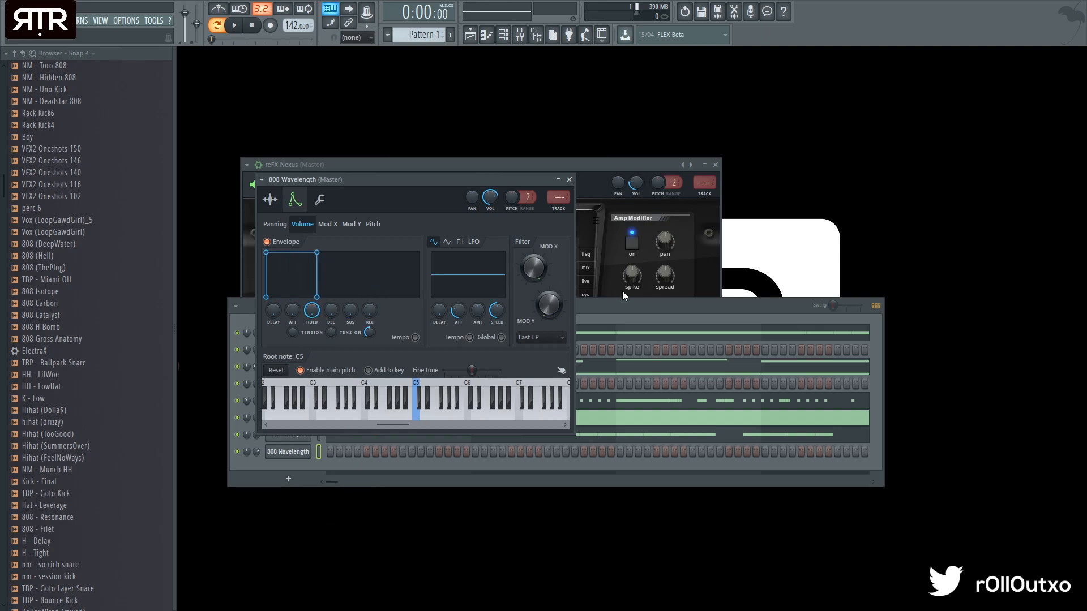
left_click(569, 180)
Place a B4 note about three quarters of a bar long at the start of the 808 Wavelength piano roll
right_click(303, 454)
left_click(338, 454)
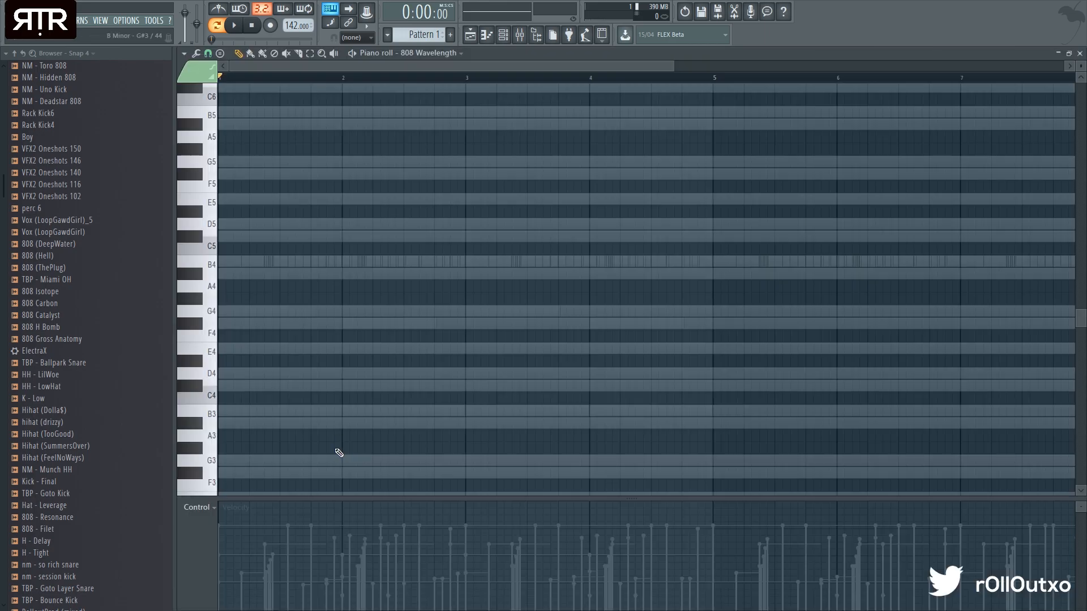
scroll(271, 339, "down", 2)
left_click(225, 324)
right_click(226, 326)
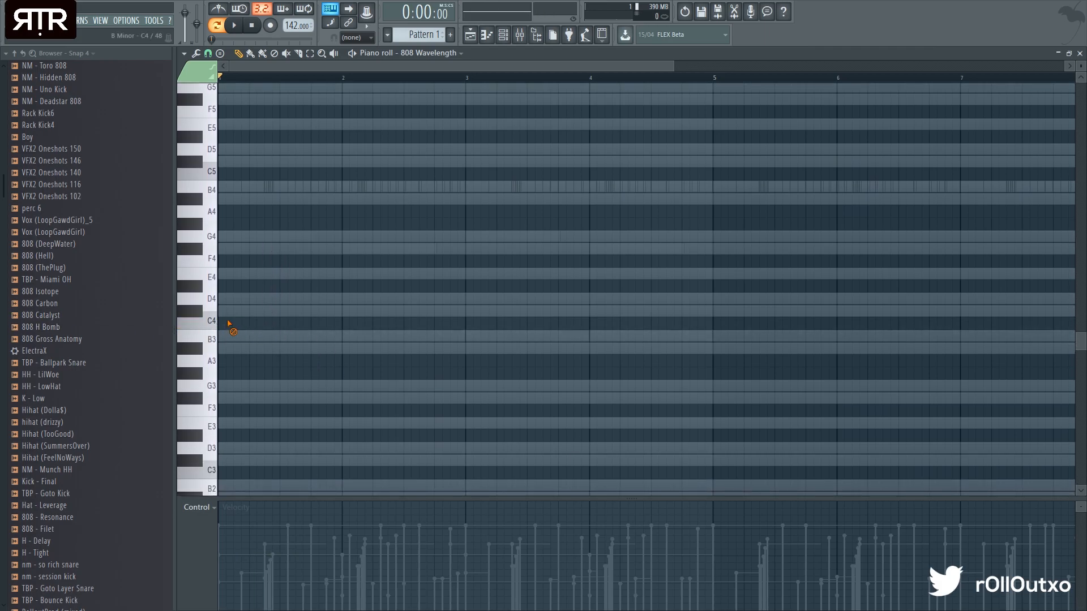
scroll(268, 276, "up", 3)
left_click(241, 298)
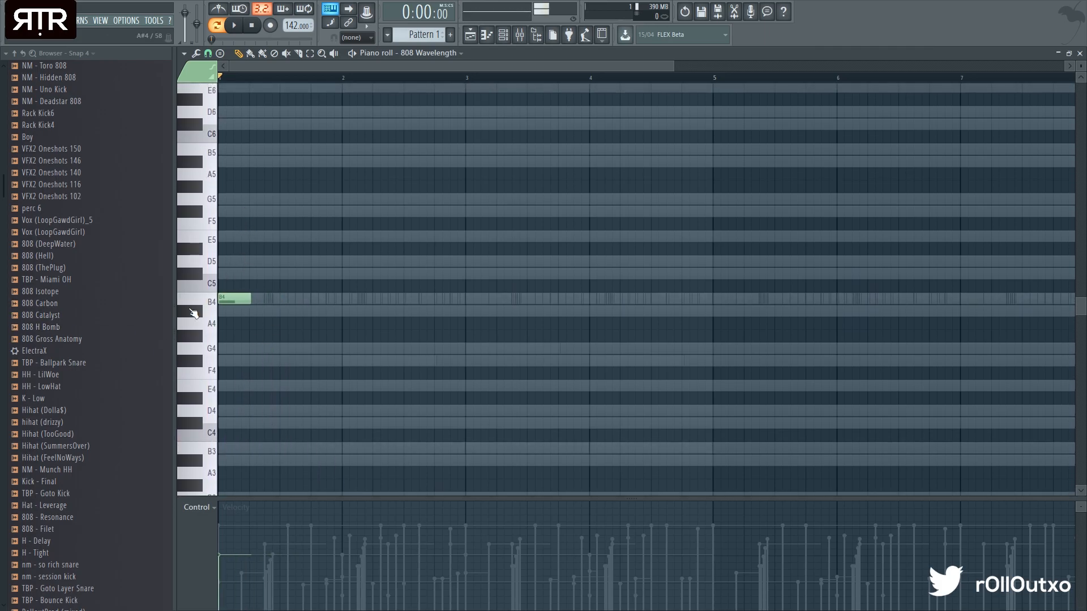
left_click_drag(251, 298, 312, 313)
Shorten the 808 Wavelength B4 note to half a bar and close the piano roll
left_click(298, 53)
left_click_drag(335, 189, 315, 391)
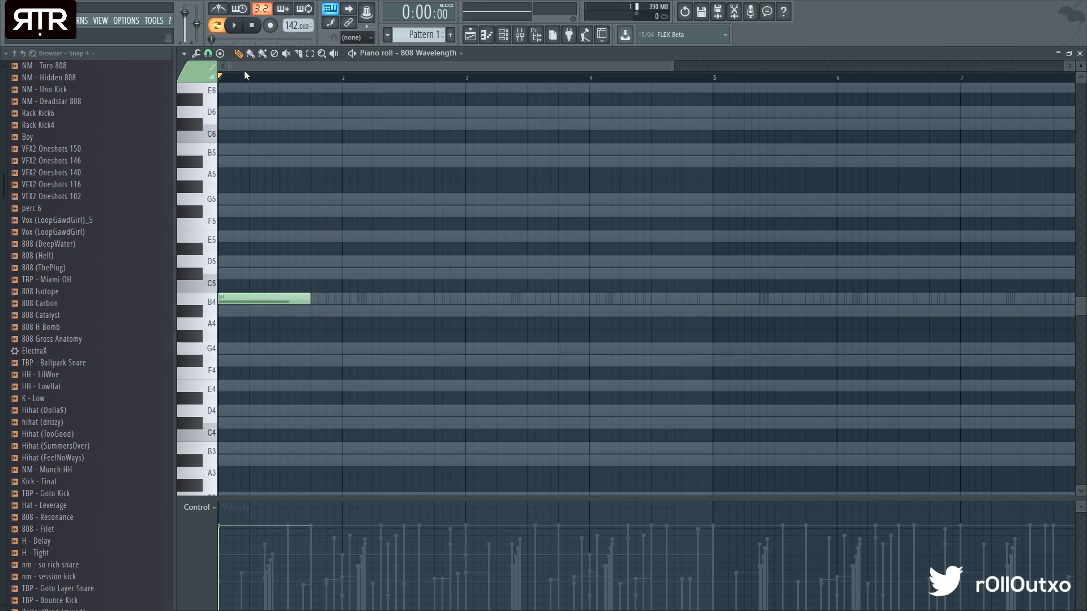
left_click_drag(315, 306, 283, 314)
left_click(1079, 53)
Set the 808 Wavelength root note to a key above C5, test it in playback and check its piano roll
left_click(309, 452)
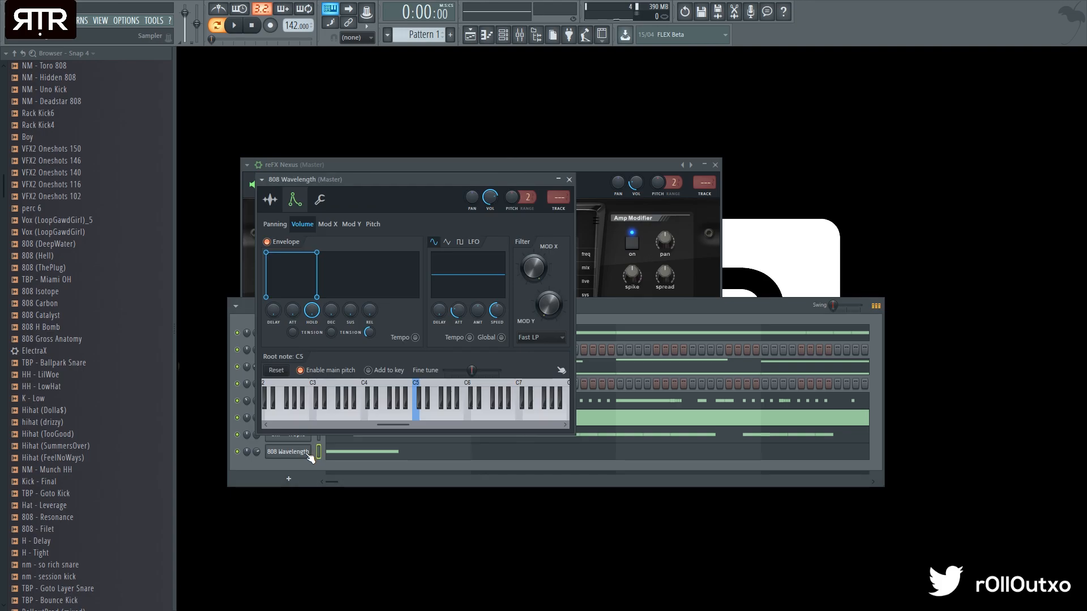
left_click(271, 200)
left_click(320, 199)
right_click(447, 386)
key("space")
left_click(569, 179)
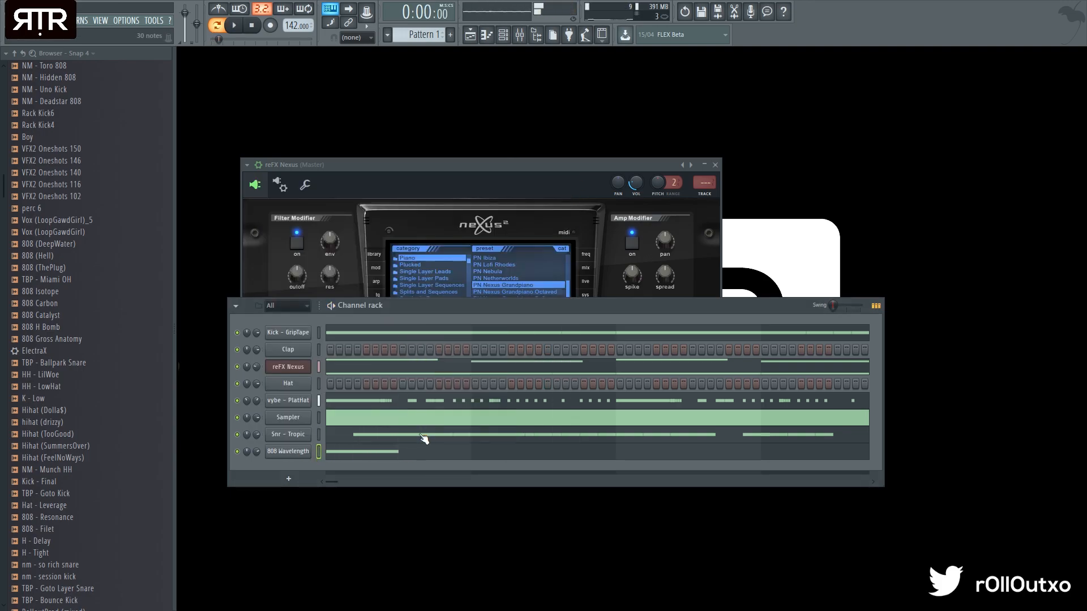
left_click(396, 452)
key("space")
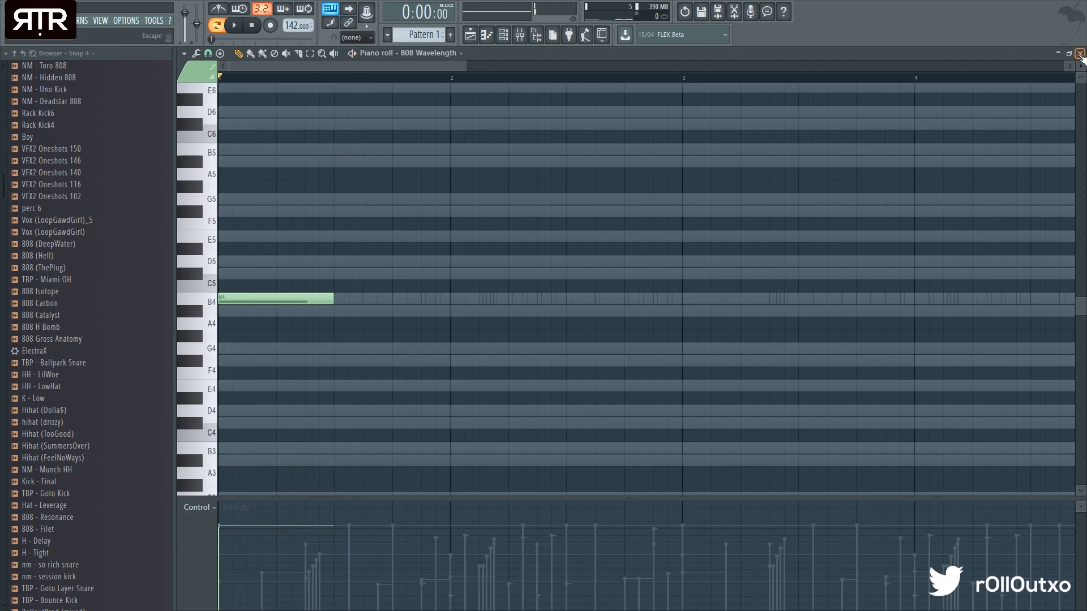
left_click(1080, 53)
Add TBP - Goto Layer Snare as a new channel and activate steps 9, 25, 41 and 57 during playback
scroll(62, 426, "down", 4)
left_click_drag(69, 446, 313, 466)
key("space")
left_click(404, 469)
left_click(548, 470)
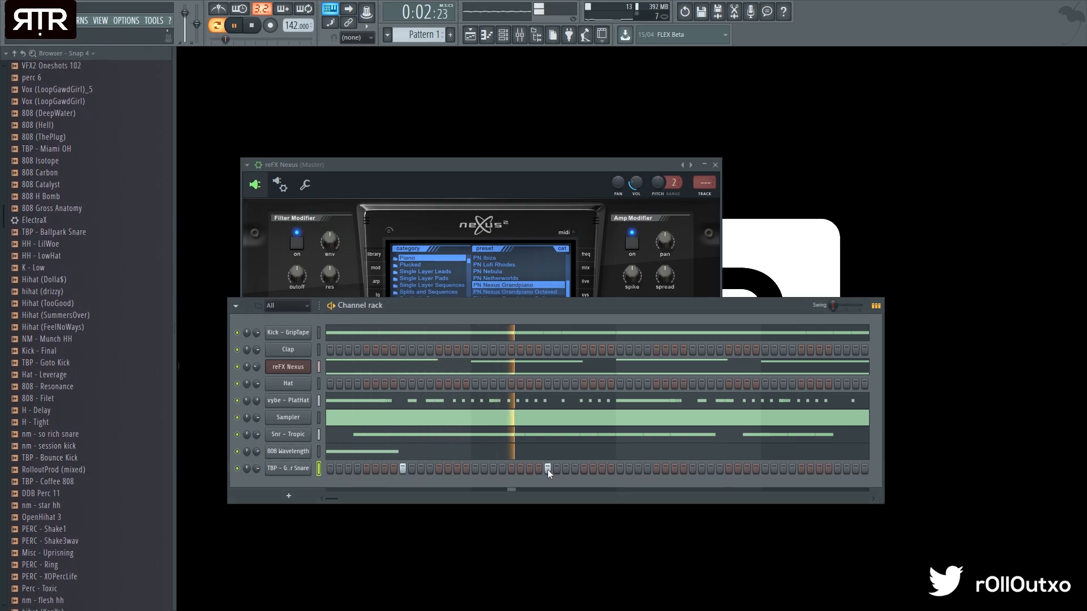
key("space")
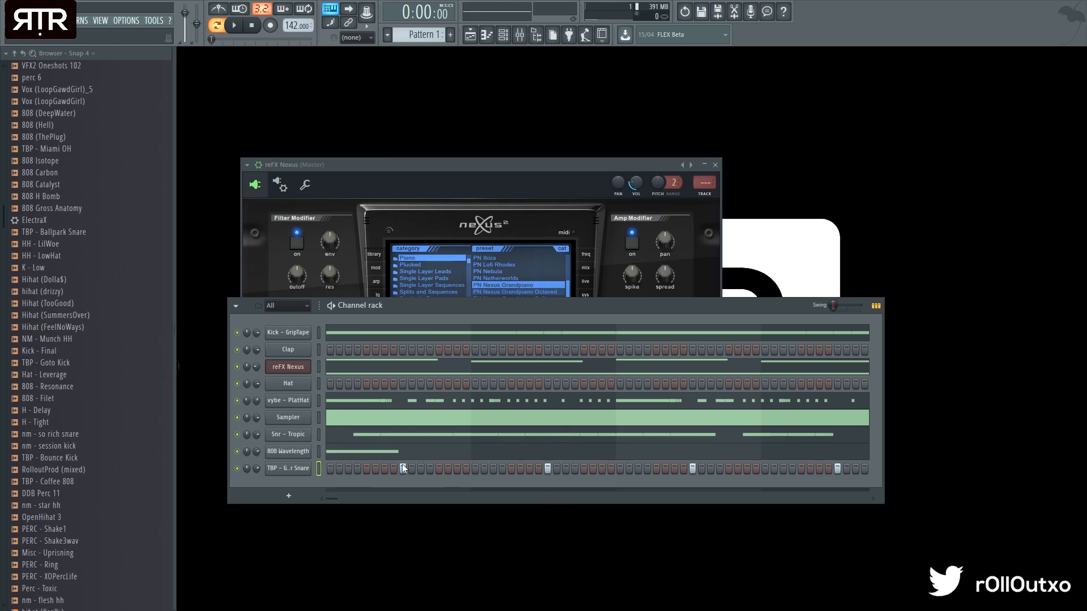
Open the TBP - Goto Layer Snare hits in the piano roll and transpose them all down five semitones to G4
right_click(297, 467)
left_click(316, 469)
scroll(330, 426, "down", 2)
key("Down")
key("Down")
key("Down")
key("Down")
key("Down")
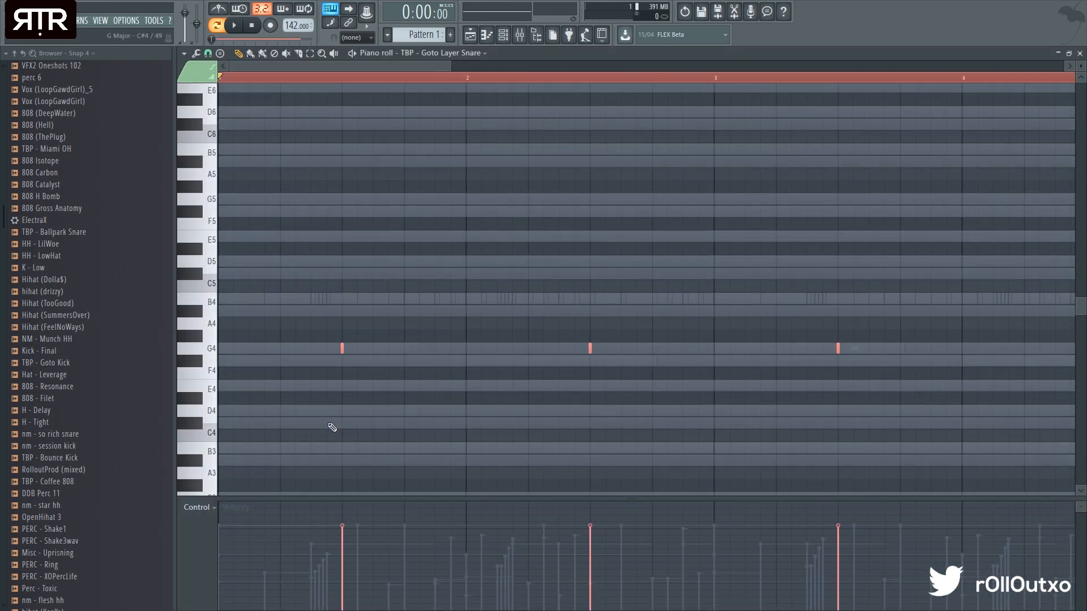
scroll(449, 346, "down", 6)
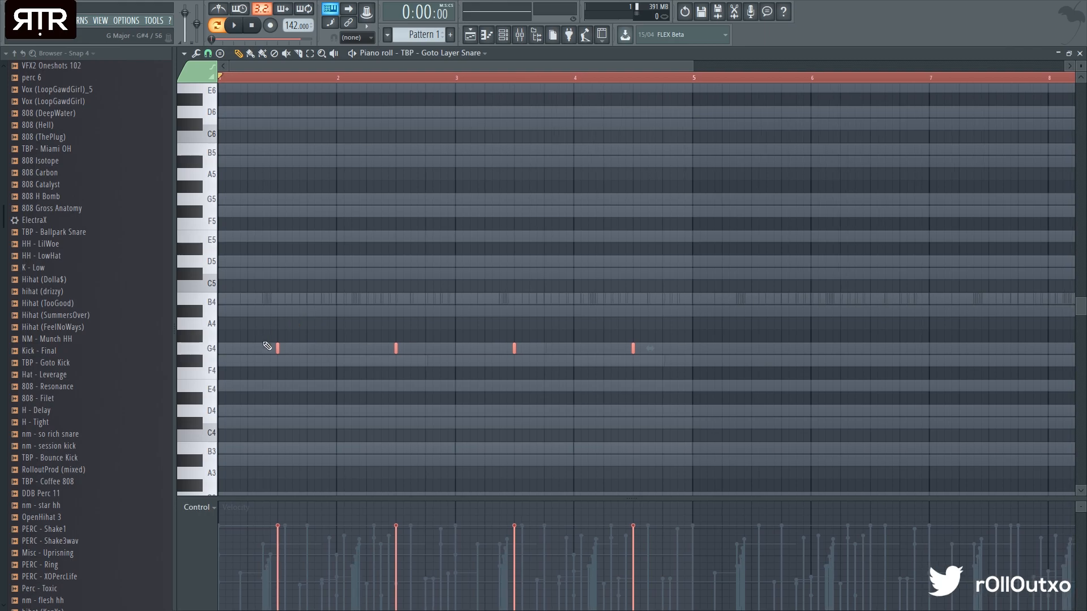
Duplicate the four TBP - Goto Layer Snare hits into bars 5 to 8, close the piano roll and start playback
left_click_drag(278, 347, 755, 328)
scroll(767, 325, "down", 2)
left_click(885, 243, "ctrl")
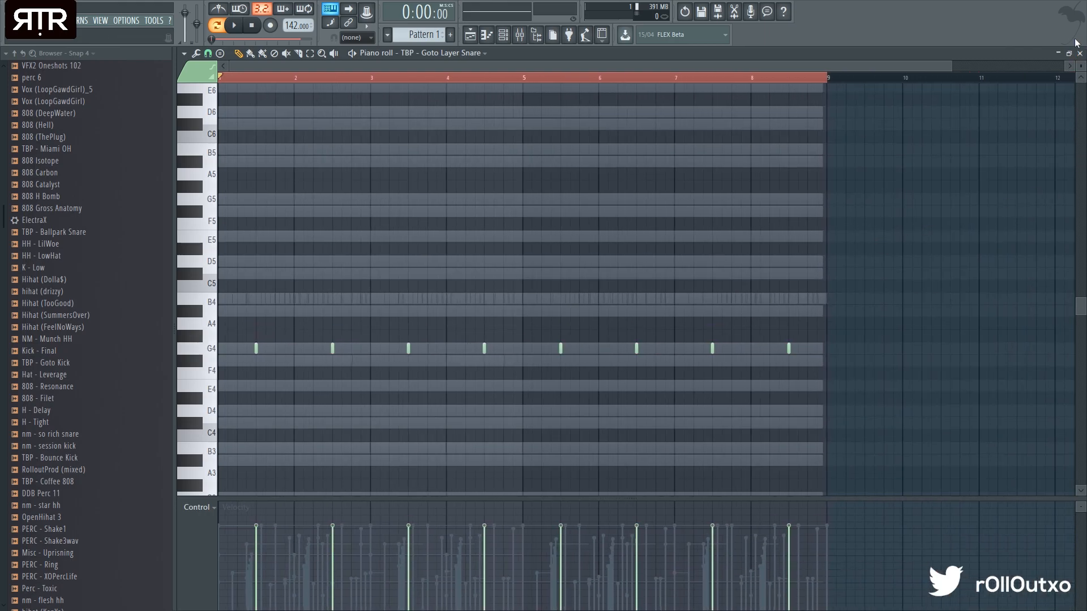
left_click(1080, 55)
key("space")
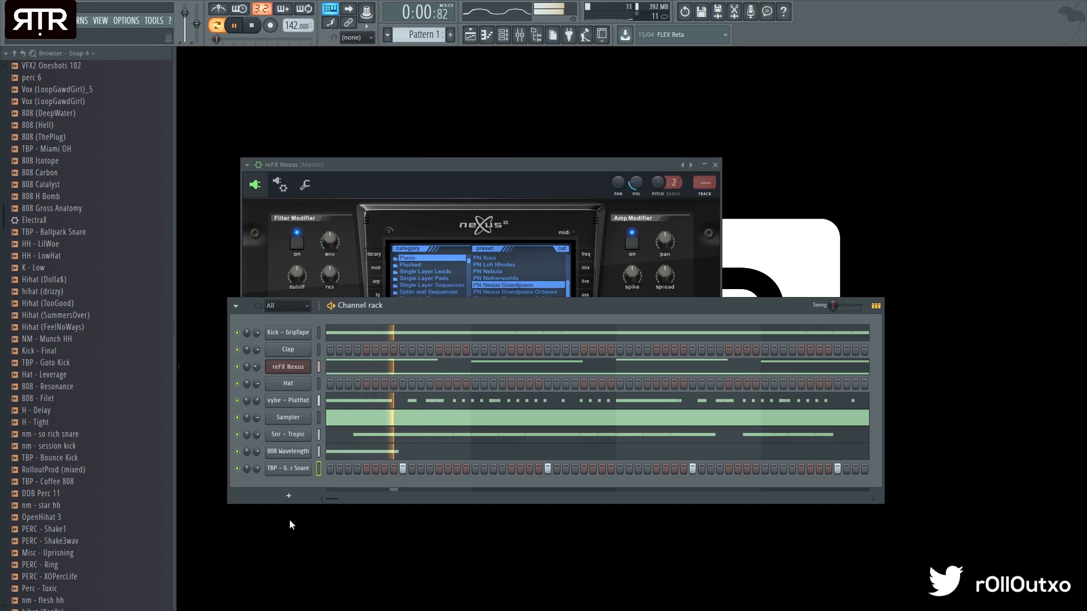
Transpose all TBP - Goto Layer Snare hits up to B4 in the piano roll and close it
right_click(285, 471)
left_click(328, 468)
key("ctrl+a")
key("space")
key("Up")
key("Up")
key("space")
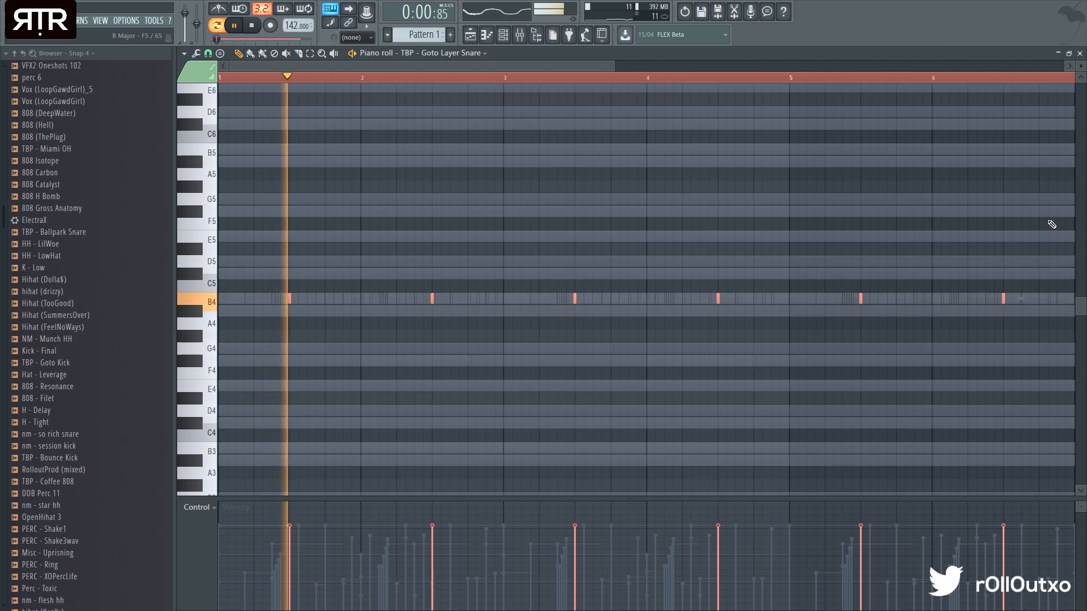
left_click(1080, 53)
Review the reFX Nexus notes in the piano roll during playback
left_click(383, 369)
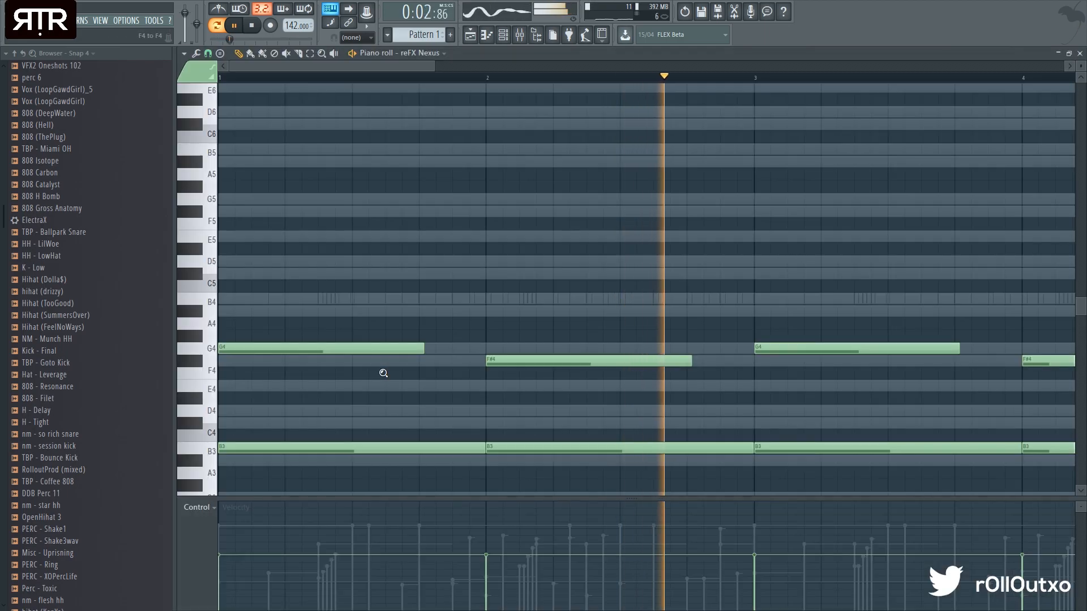
scroll(457, 321, "down", 5)
key("space")
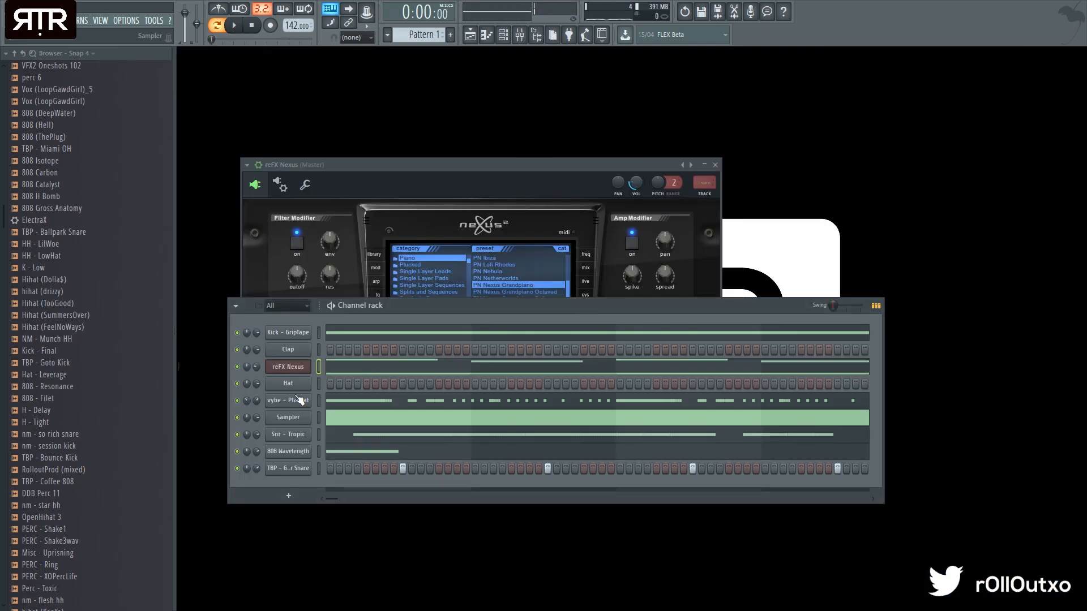
In the 808 Wavelength piano roll, add quarter-bar B4 notes at the last beat of bar 2 and the start of bar 3
left_click(384, 457)
left_click_drag(452, 290, 417, 288)
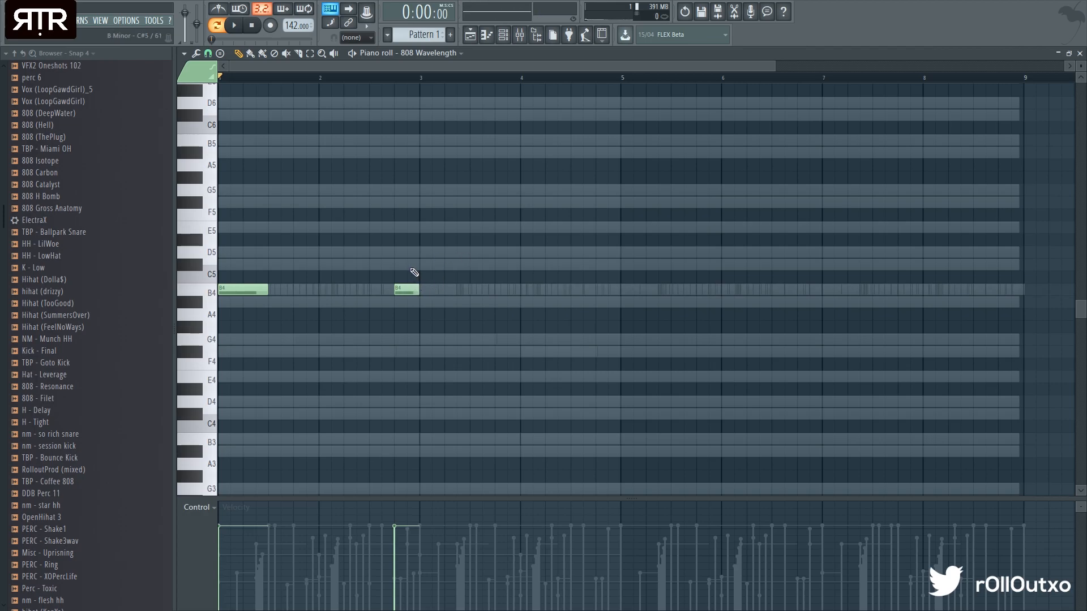
scroll(404, 290, "up", 3)
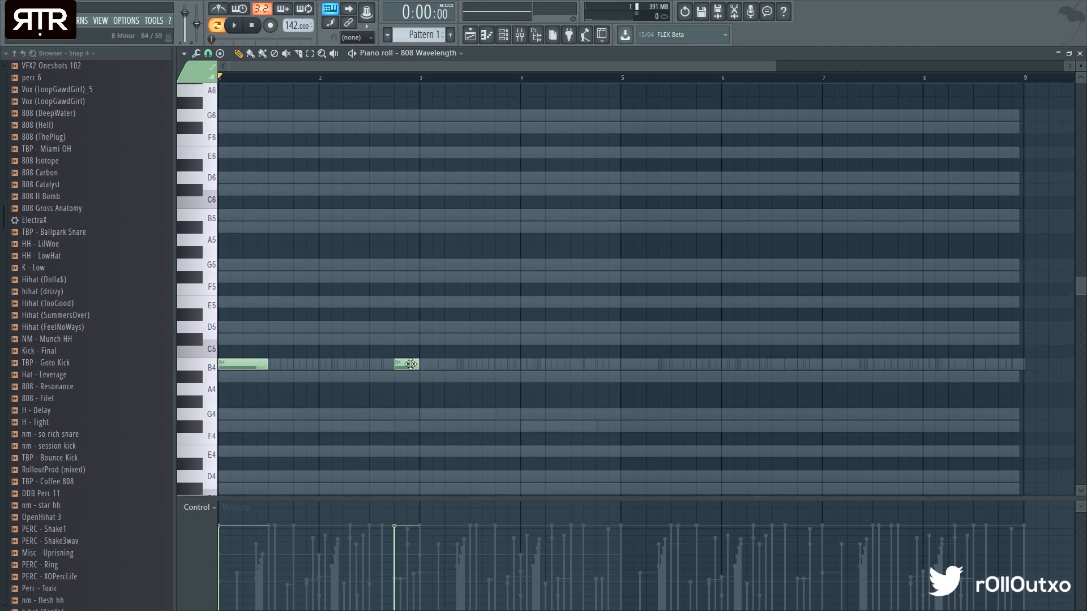
left_click(432, 364)
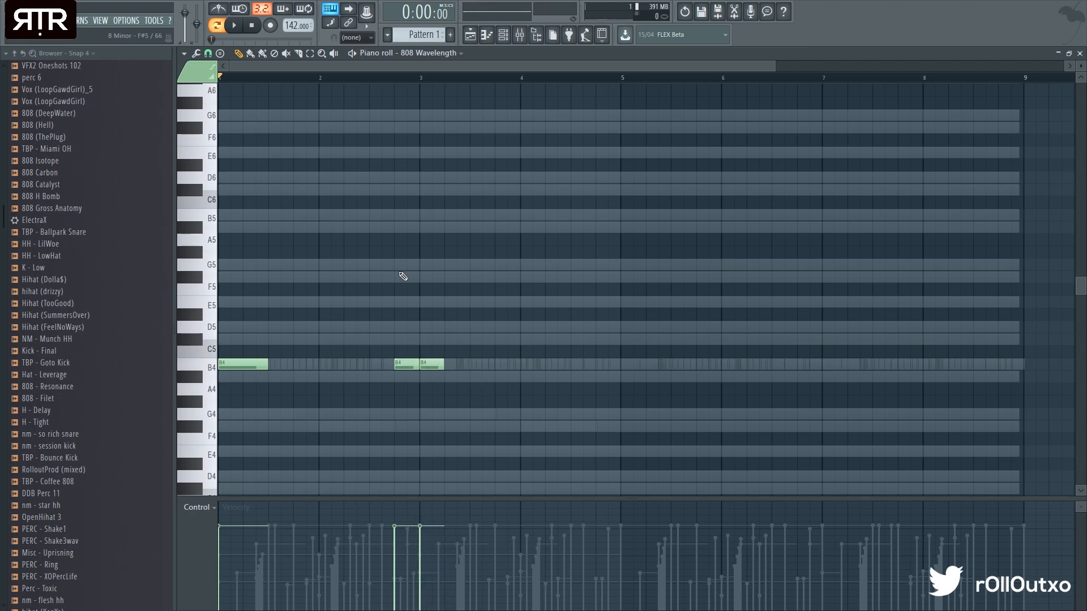
Add a short G6 slide note over the B4 note at the end of bar 2 and test it in playback
scroll(416, 300, "up", 4)
scroll(382, 320, "up", 3)
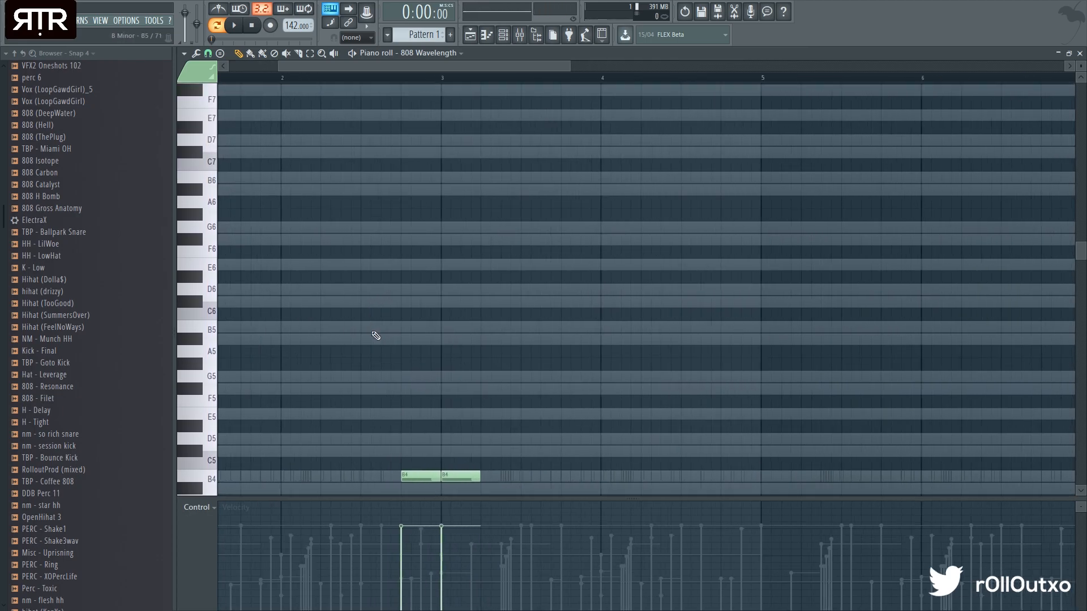
scroll(407, 300, "down", 3)
scroll(430, 283, "up", 3)
left_click(417, 290)
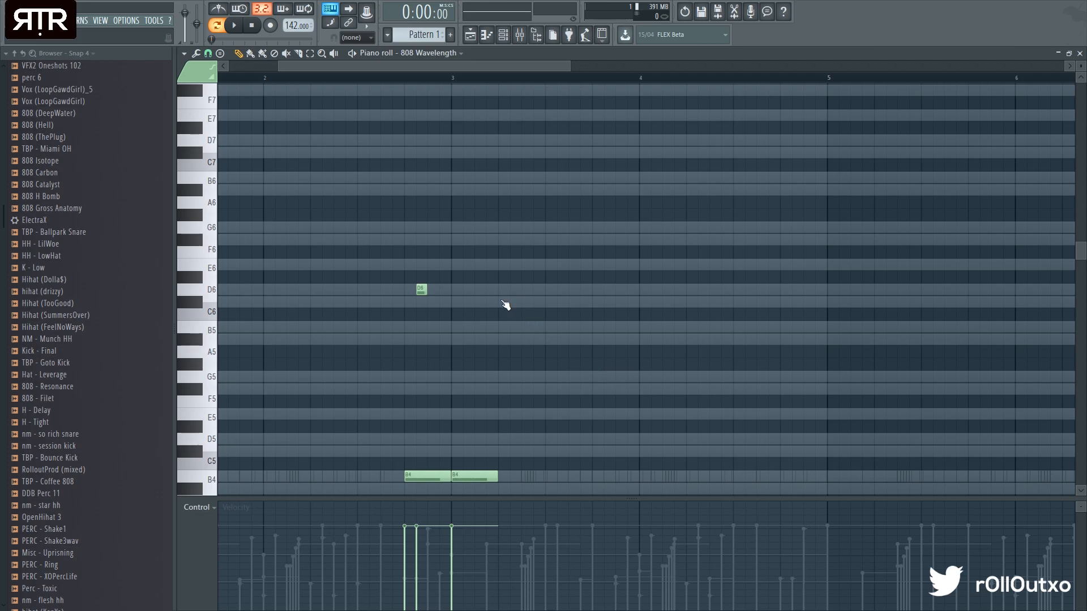
scroll(417, 286, "down", 2)
left_click(421, 227)
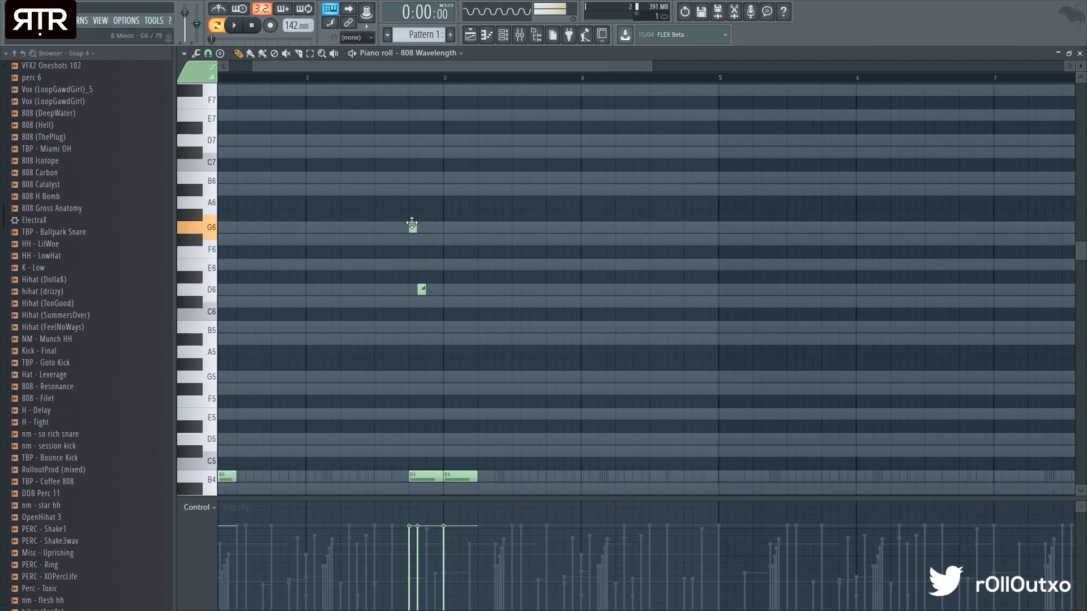
left_click_drag(421, 290, 421, 228)
key("space")
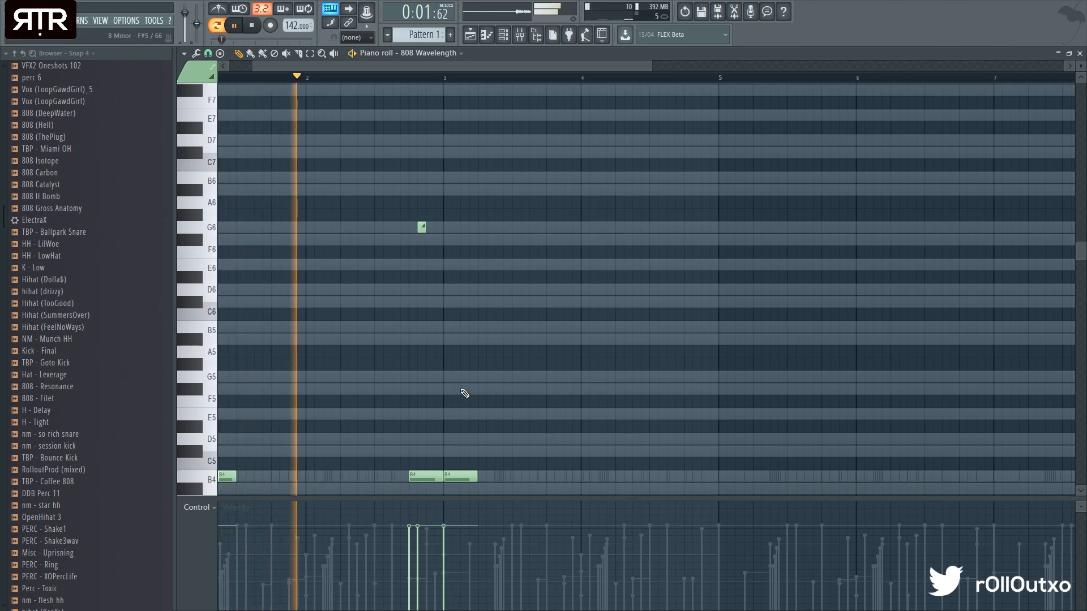
key("space")
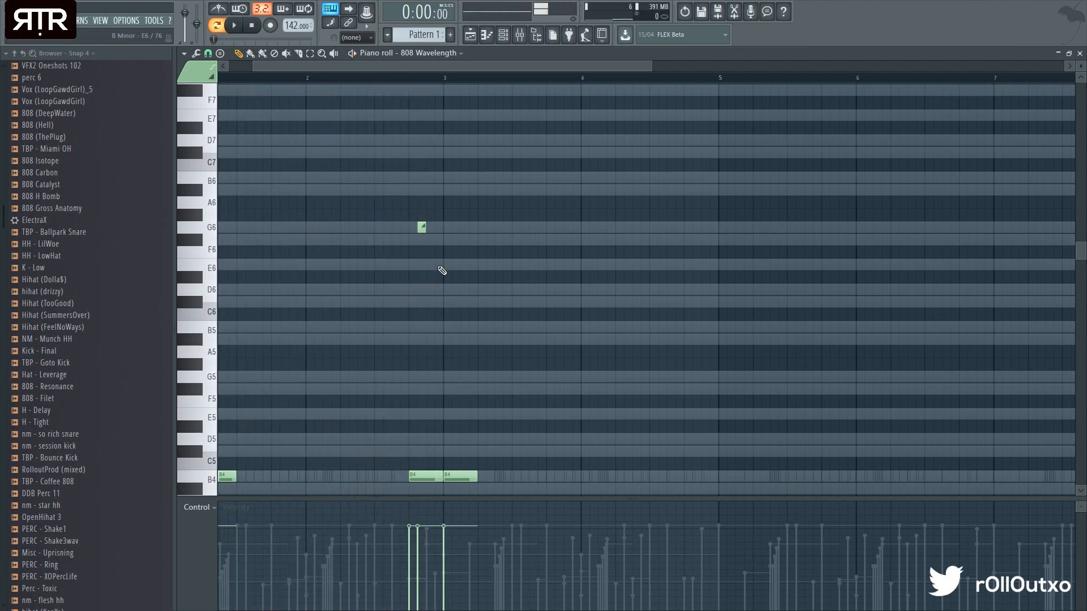
Rework the bar 2 808 fill into two eighth-bar B4 notes with G6 and D6 slides at their starts, and remove the bar 3 note
left_click(432, 290)
scroll(430, 438, "up", 3)
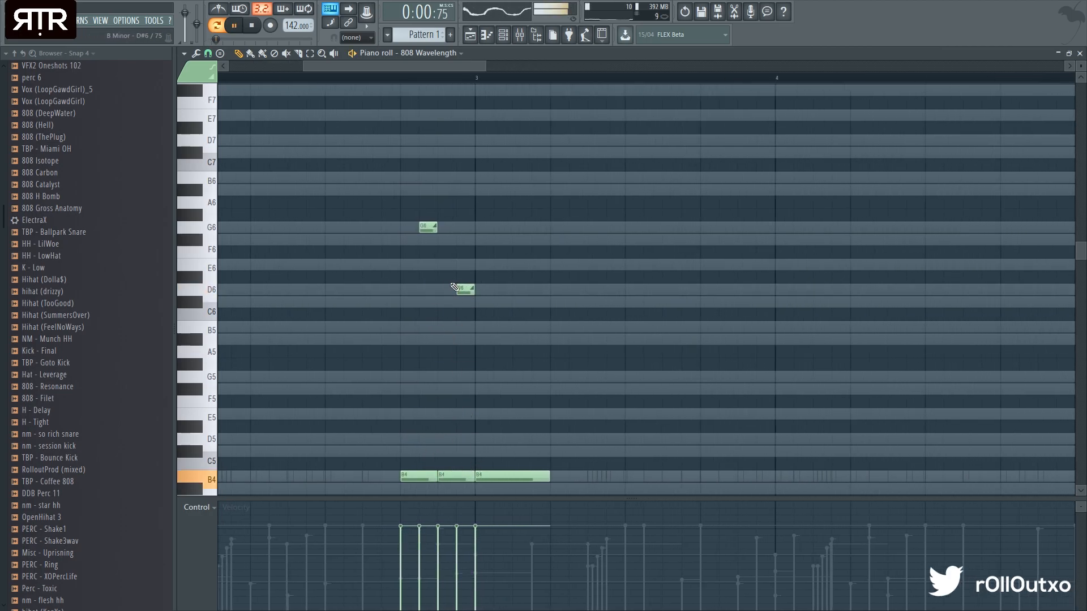
scroll(498, 472, "down", 2, "ctrl")
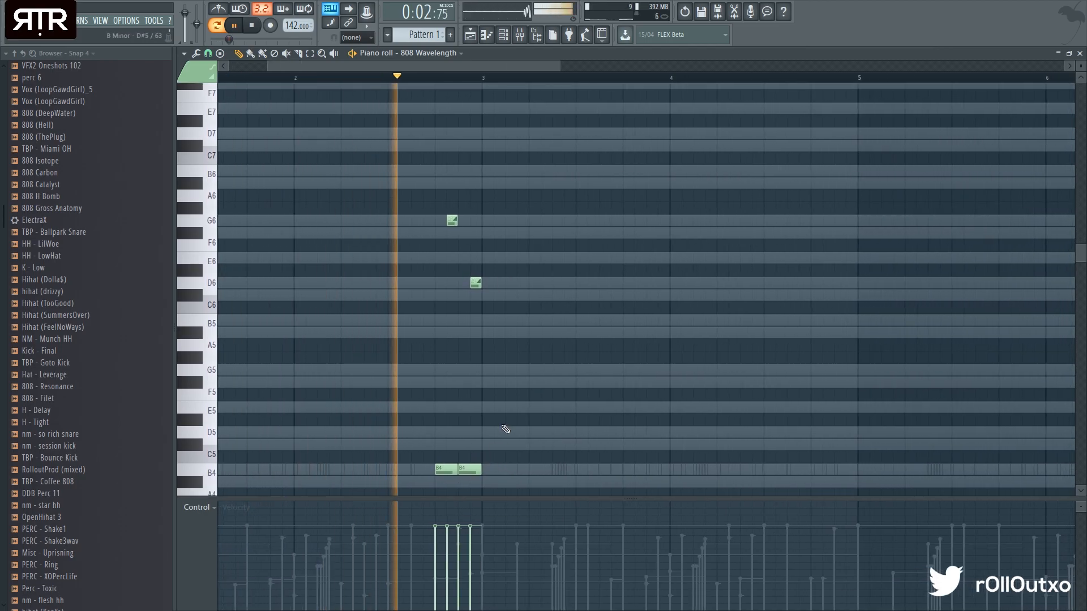
scroll(566, 402, "up", 3, "ctrl")
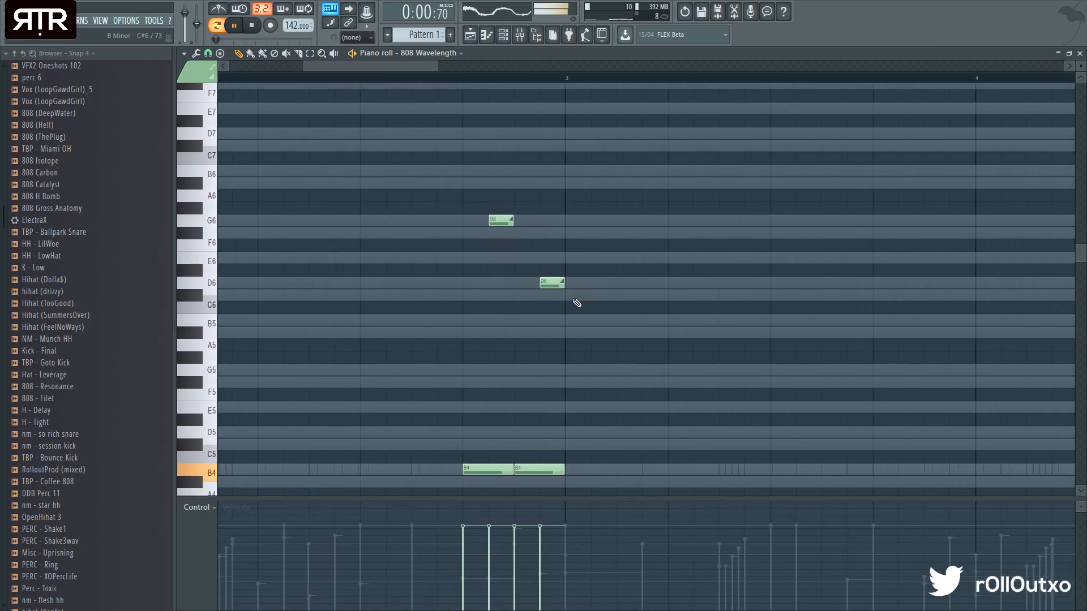
left_click(589, 473, "ctrl")
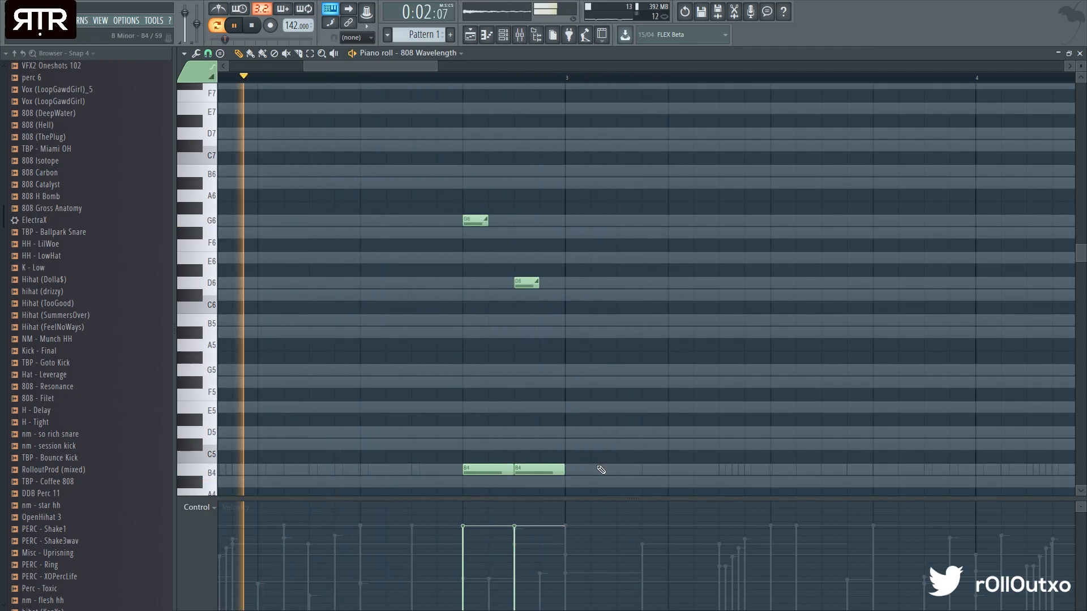
scroll(592, 430, "down", 2, "ctrl")
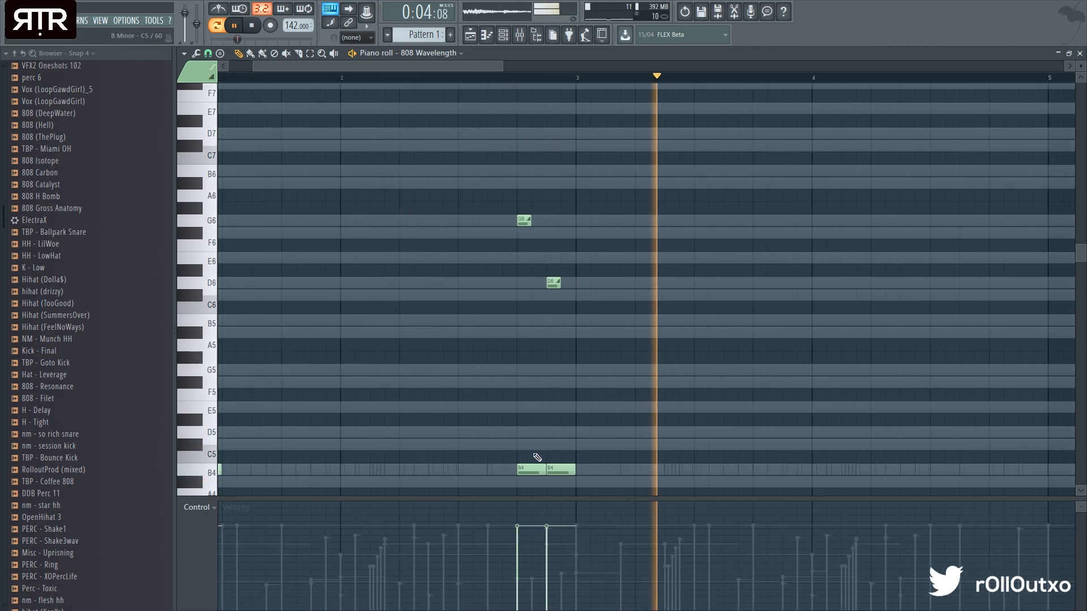
Place a half-bar B4 note at the start of bar 3 and remove the trial B4 note running into bar 4
scroll(566, 447, "down", 3)
scroll(588, 413, "down", 2, "ctrl")
left_click_drag(600, 357, 654, 355)
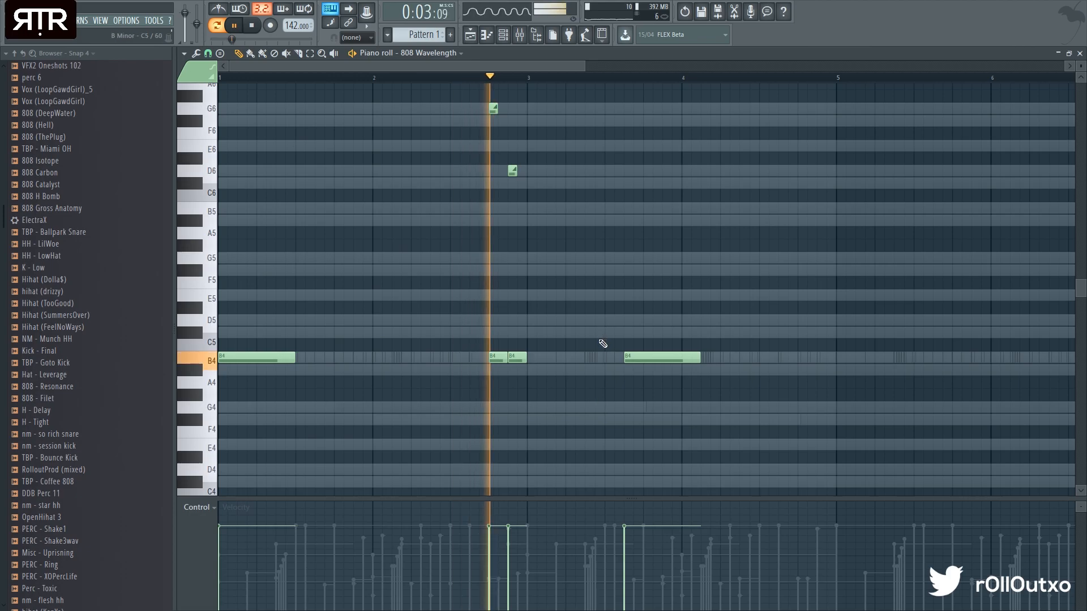
left_click(555, 358)
left_click_drag(555, 358, 545, 358)
right_click(633, 358)
key("space")
Play back the 808 fill and add a B4 note about three-eighths of a bar long ending at bar 5
scroll(532, 378, "up", 3)
scroll(514, 376, "up", 4, "ctrl")
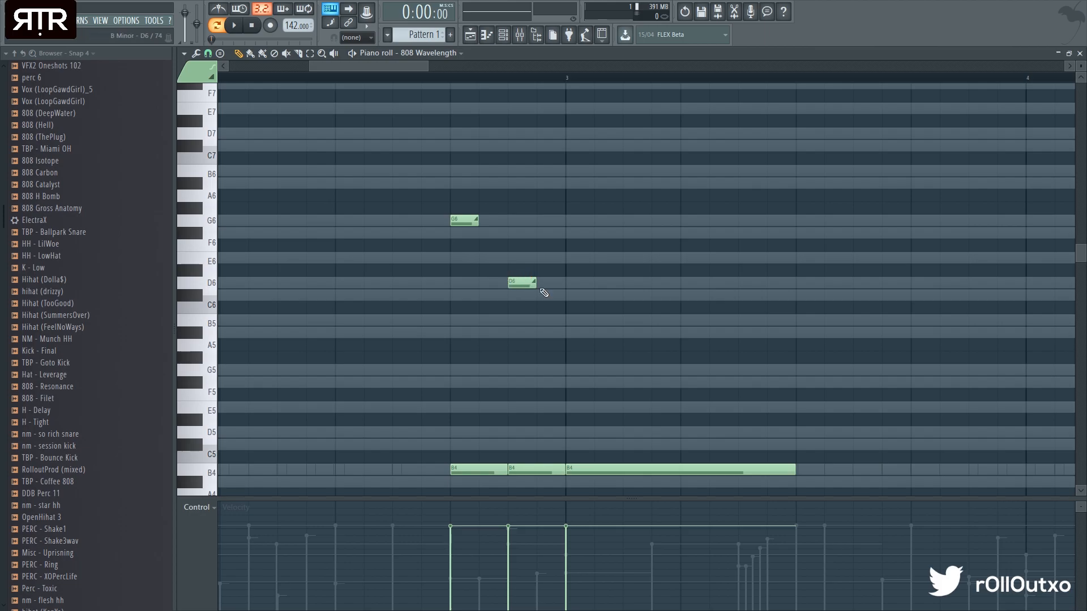
scroll(534, 288, "down", 3, "ctrl")
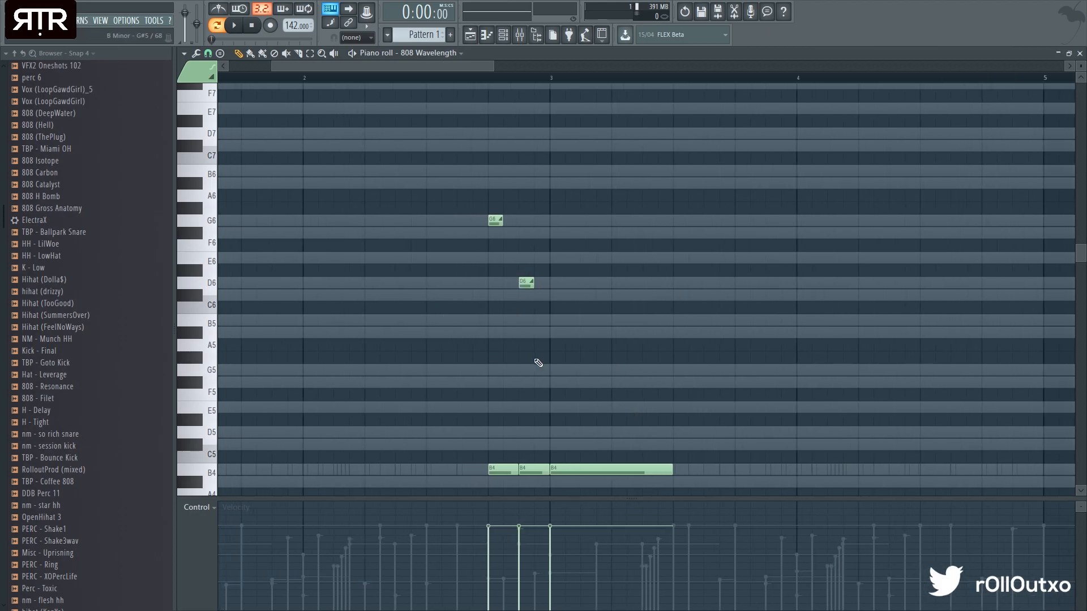
scroll(552, 390, "down", 2)
scroll(535, 411, "down", 2, "ctrl")
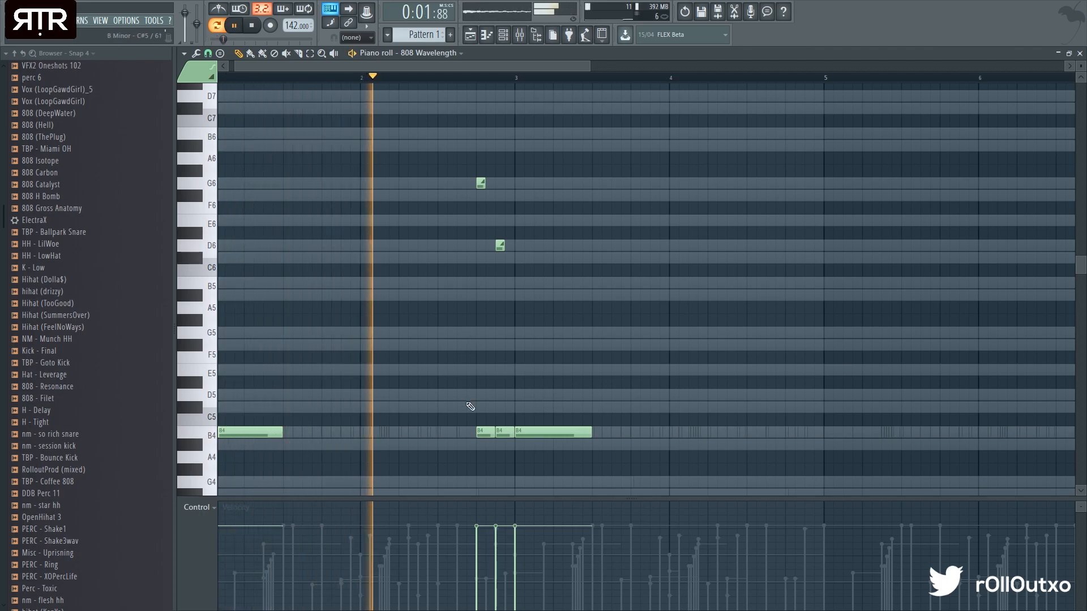
scroll(556, 323, "down", 2)
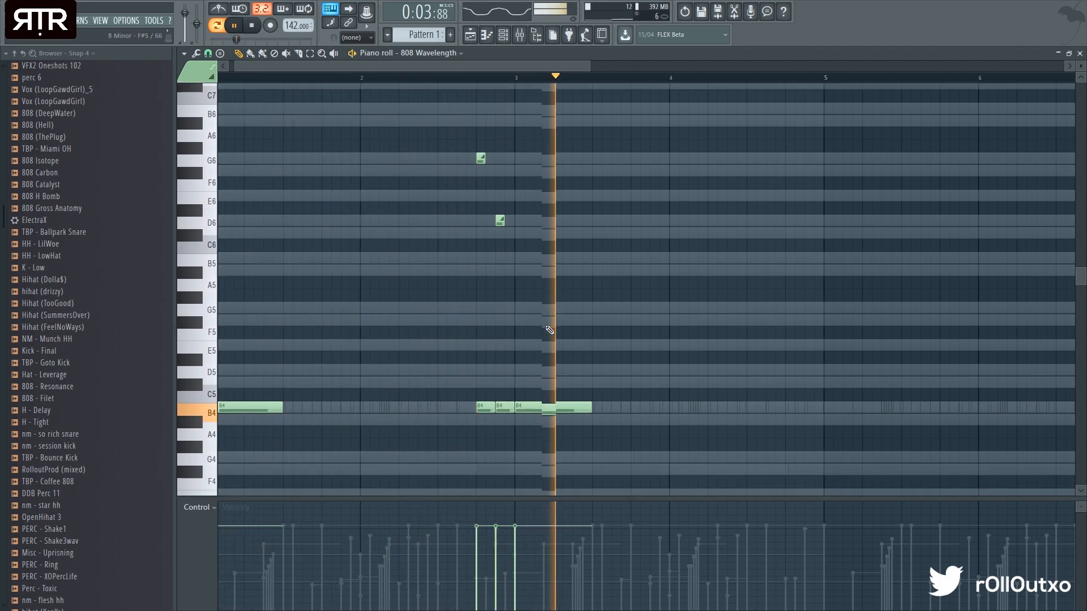
scroll(614, 376, "down", 2, "ctrl")
left_click(599, 395)
left_click_drag(600, 395, 635, 395)
Duplicate the whole four-bar 808 pattern and align the copy with the start of bar 5
key("ctrl+a")
key("ctrl+b")
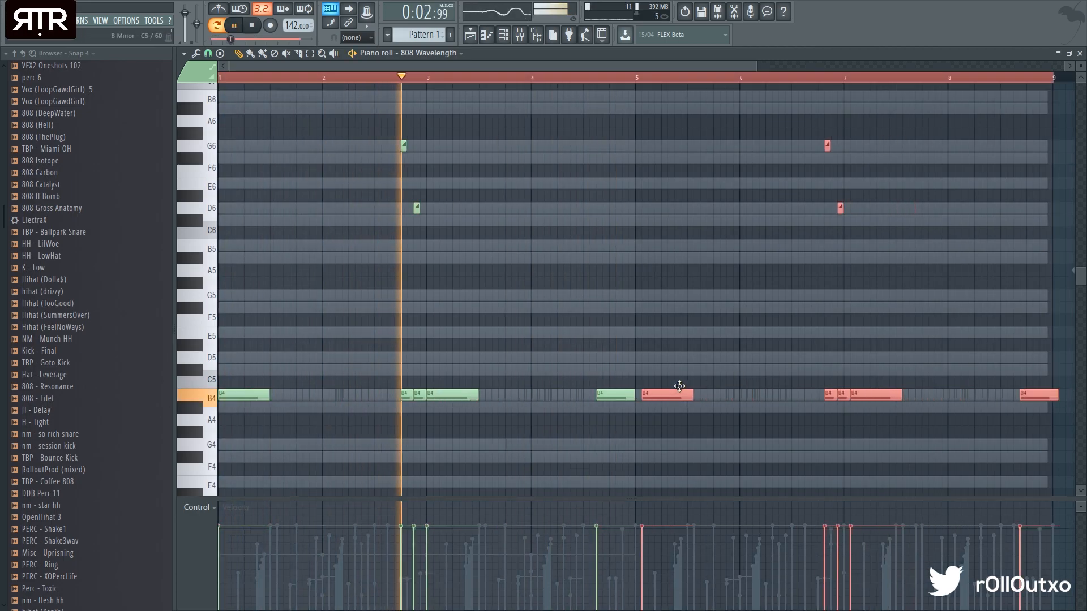
scroll(623, 362, "down", 2, "ctrl")
left_click(391, 321, "ctrl")
scroll(390, 325, "up", 3, "ctrl")
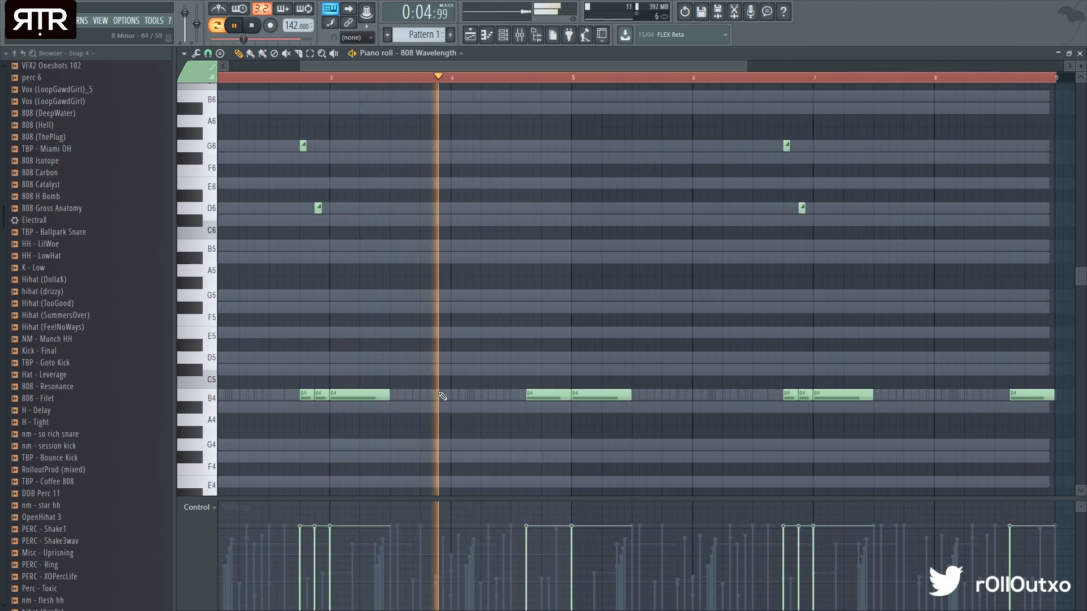
Add an eighth-bar B4 note directly before the two slid 808 notes in bar 2 and listen to it
key("space")
scroll(556, 379, "up", 1)
key("space")
scroll(296, 436, "up", 3, "ctrl")
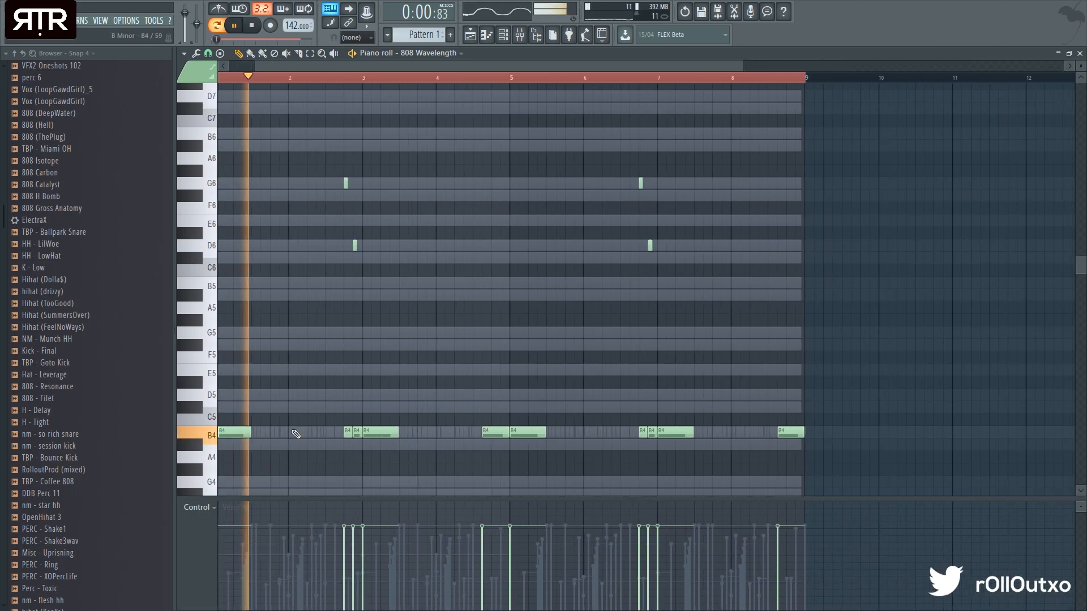
scroll(415, 441, "up", 1, "ctrl")
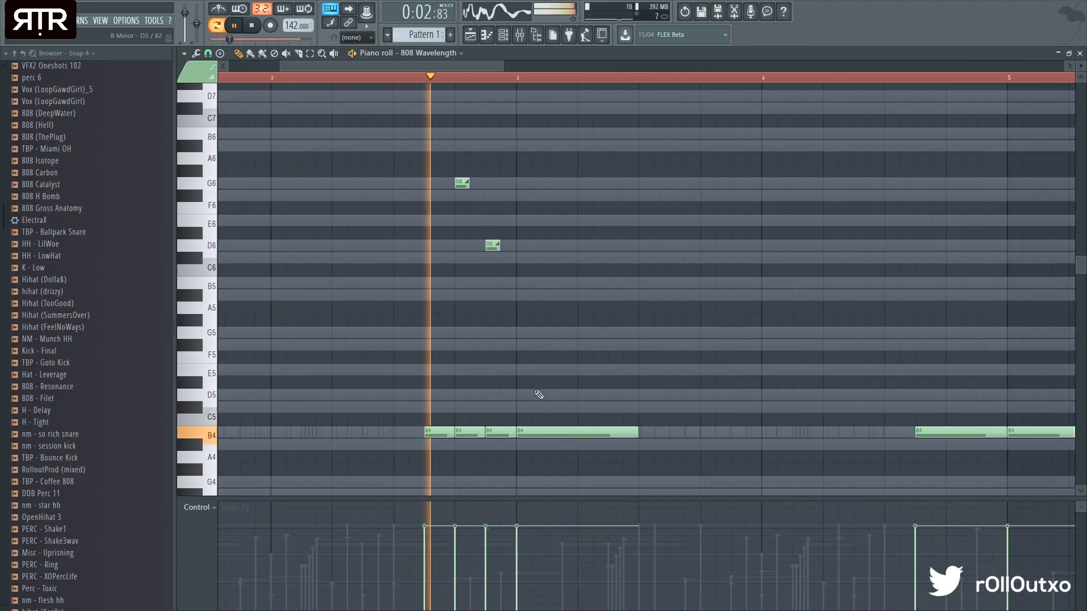
scroll(560, 391, "down", 4, "ctrl")
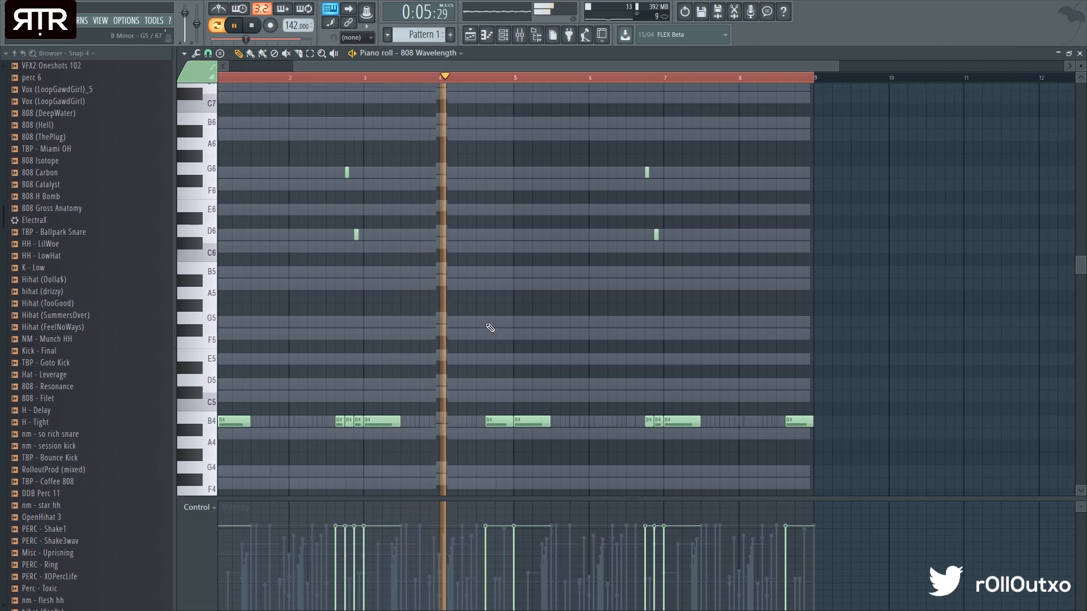
Add an eighth-bar B5 slide note at the end of bar 4 and check the 808 line in playback
scroll(490, 327, "up", 2, "ctrl")
key("space")
left_click(513, 279)
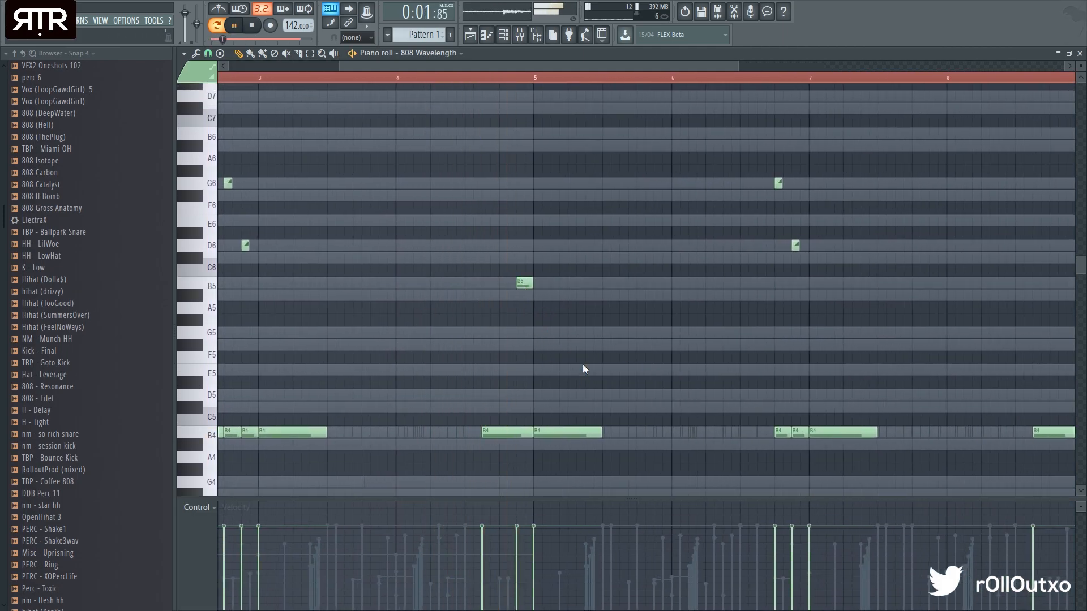
scroll(603, 373, "down", 3, "ctrl")
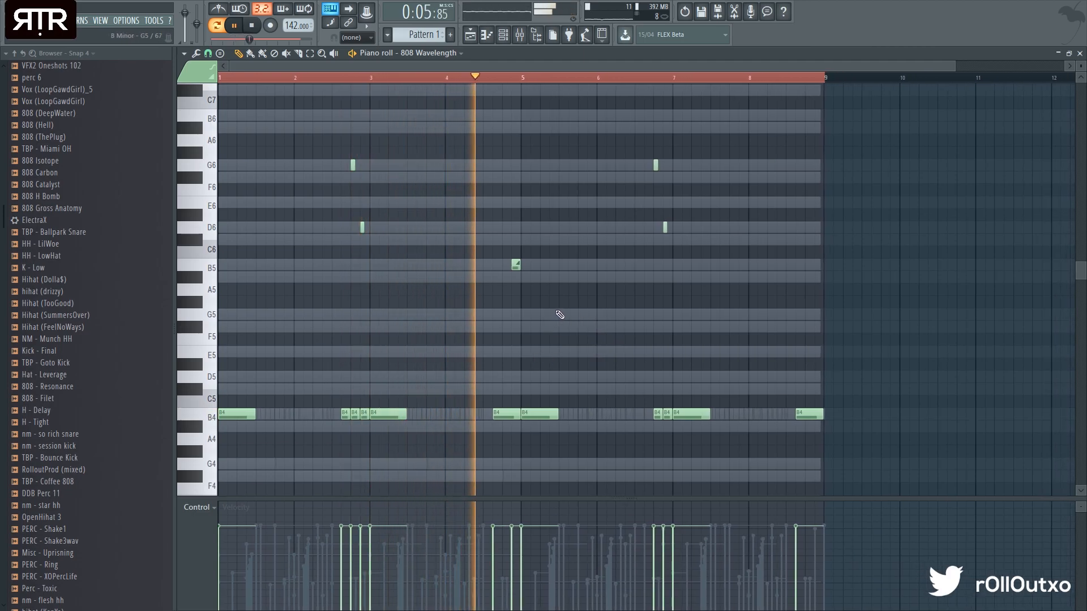
key("space")
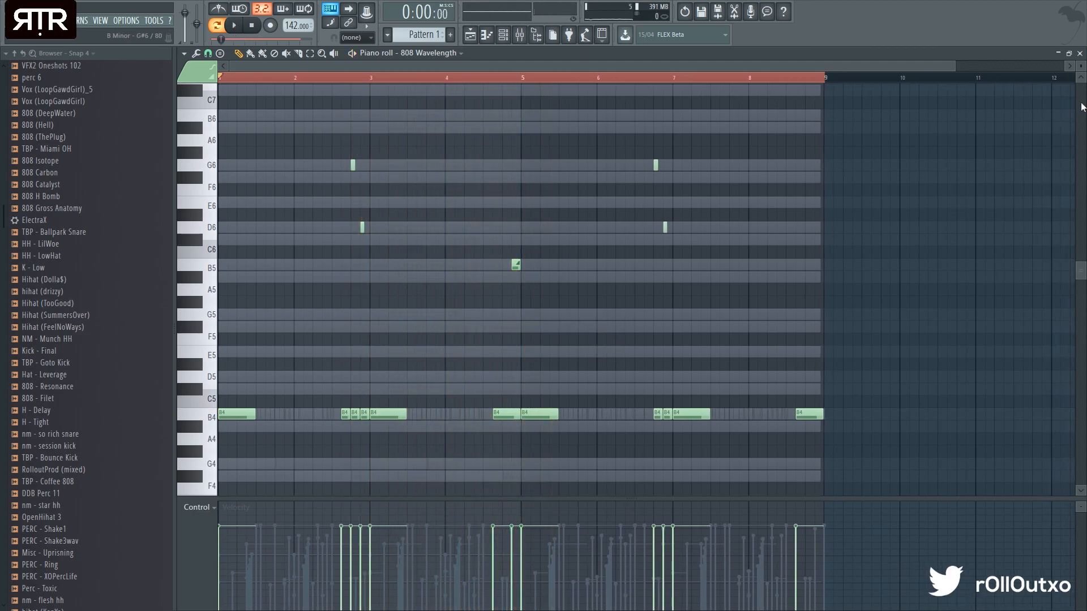
Duplicate all four bars of reFX Nexus notes into bars 5 to 8 and play the result
left_click(1080, 52)
left_click(351, 366)
key("ctrl+a")
scroll(337, 373, "down", 3, "ctrl")
mouse_move(254, 340)
left_mouse_down("shift")
mouse_move(562, 328)
mouse_move(518, 326)
left_mouse_up("shift")
left_click(364, 323)
scroll(328, 368, "up", 4)
key("space")
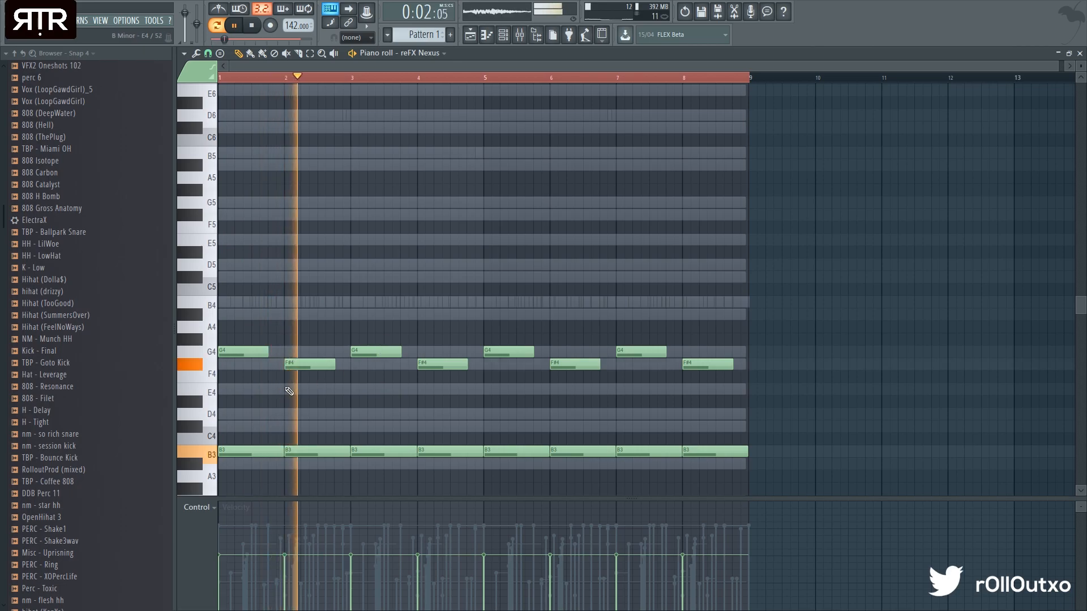
Try transposing all reFX Nexus notes down one octave and return them to their original pitch
scroll(710, 459, "down", 3)
key("ctrl+a")
key("ctrl+Down")
key("ctrl+Up")
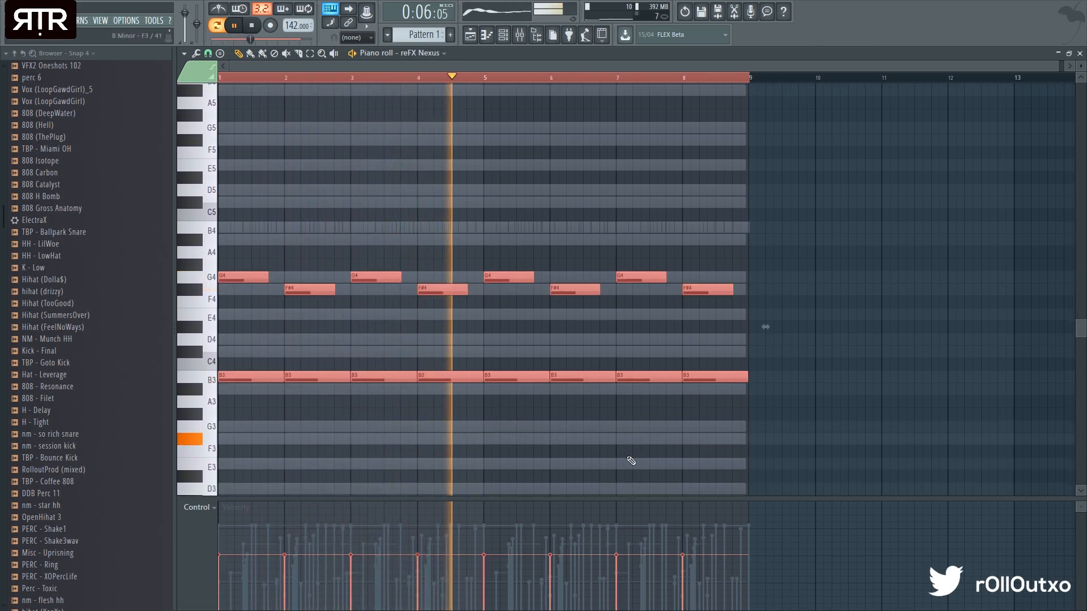
right_click(824, 408)
scroll(407, 311, "up", 3)
key("space")
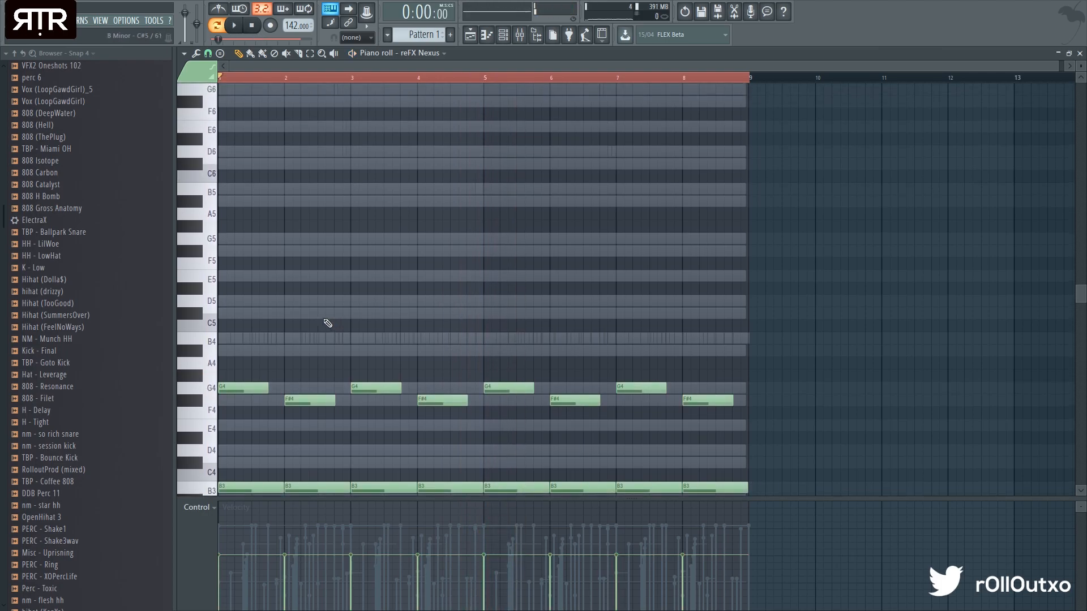
Try a short E5 note late in bar 1 of the reFX Nexus part during playback
scroll(317, 320, "down", 2)
key("space")
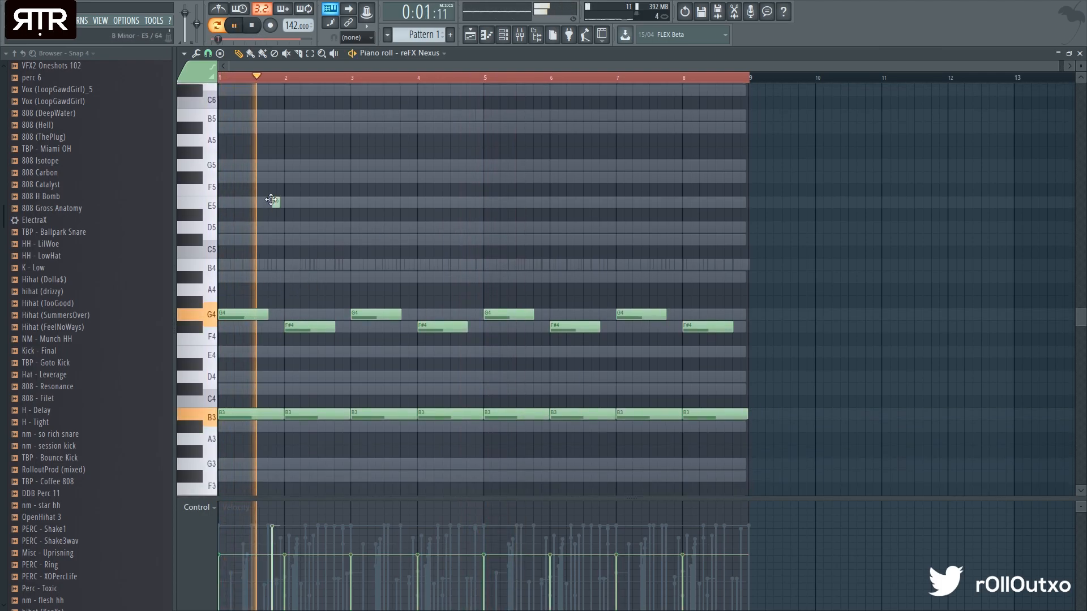
left_click(276, 205)
key("space")
key("Page_Up")
scroll(233, 199, "up", 2)
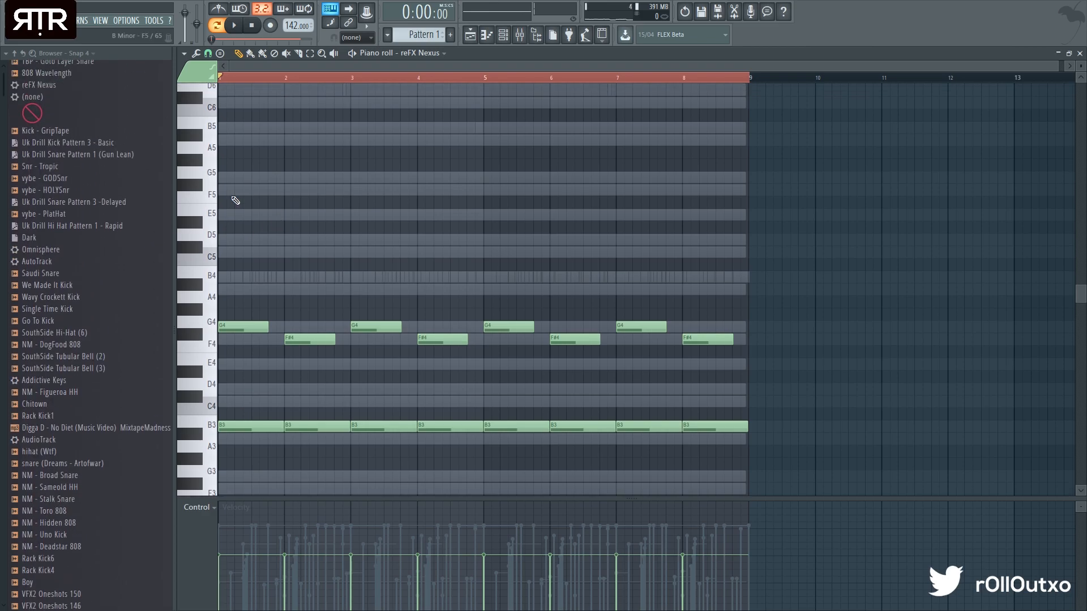
key("Page_Up")
Draw a run of quarter-bar B5, C#5, E5 and F#5 notes in bar 1 of reFX Nexus and audition it
left_click(219, 188)
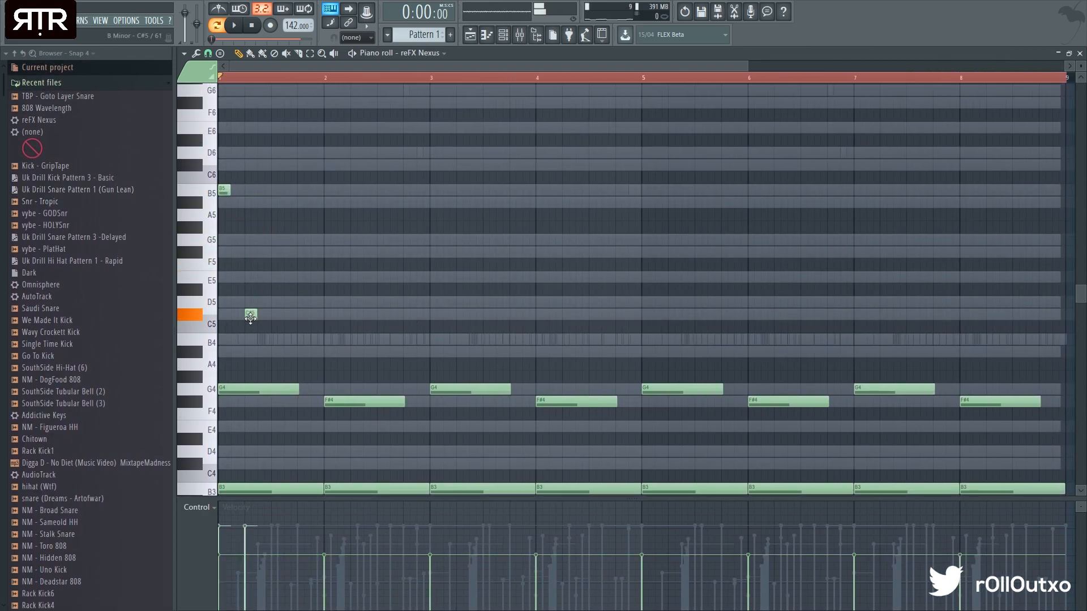
key("space")
key("space")
left_click_drag(387, 328, 220, 179)
left_click(327, 255, "ctrl")
key("space")
left_click_drag(350, 327, 219, 177)
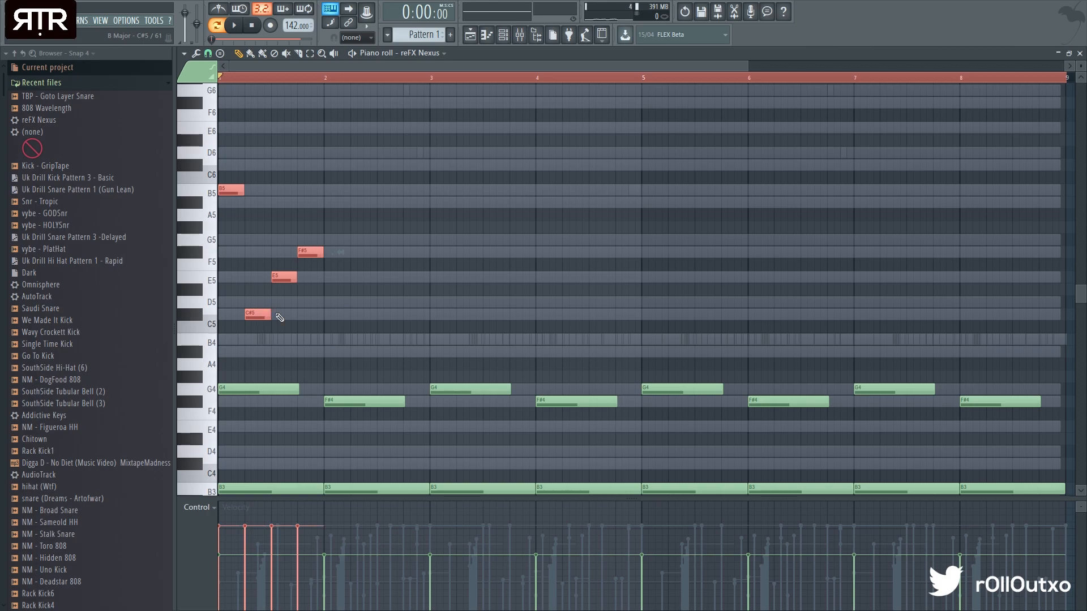
left_click_drag(351, 396, 220, 85)
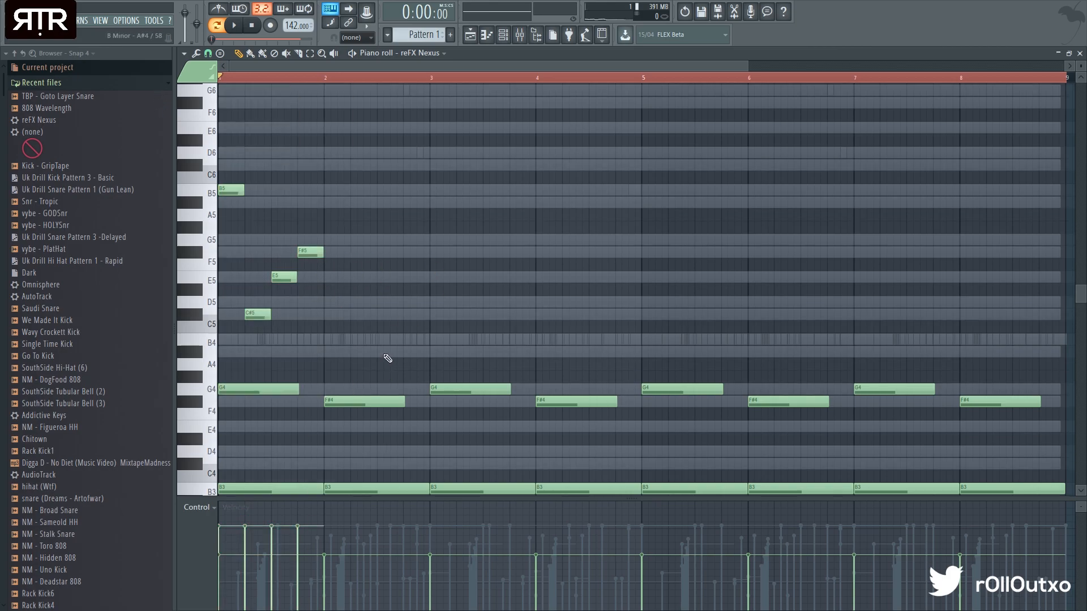
left_click_drag(387, 358, 219, 85)
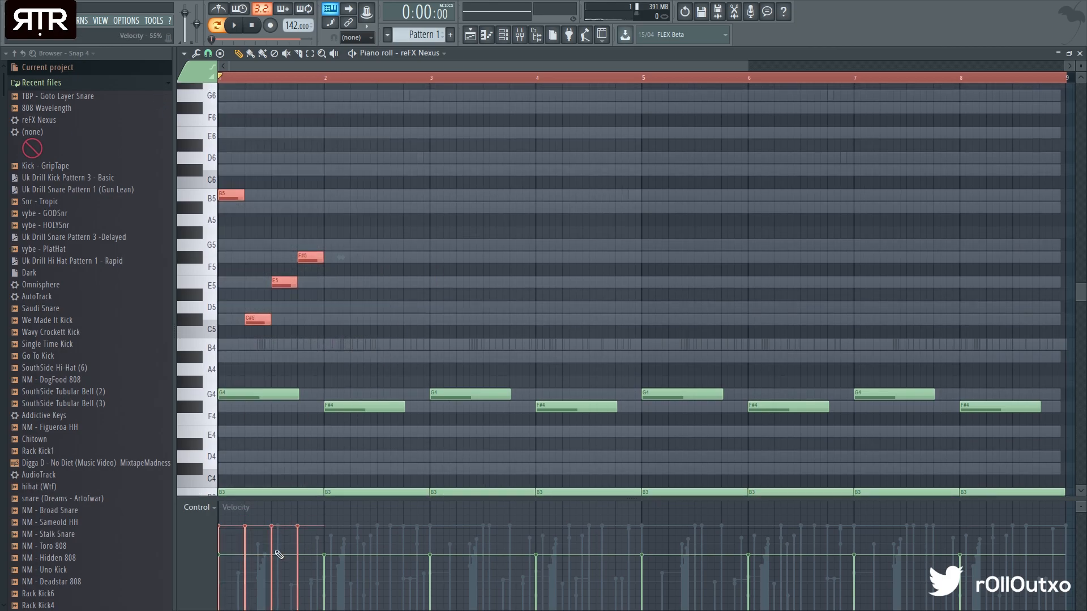
Lower the velocity of the run's first three notes, replace the F#5 with G5 and listen
left_click(376, 287, "ctrl")
key("space")
key("space")
left_click_drag(310, 234, 297, 251)
right_click(299, 256)
key("space")
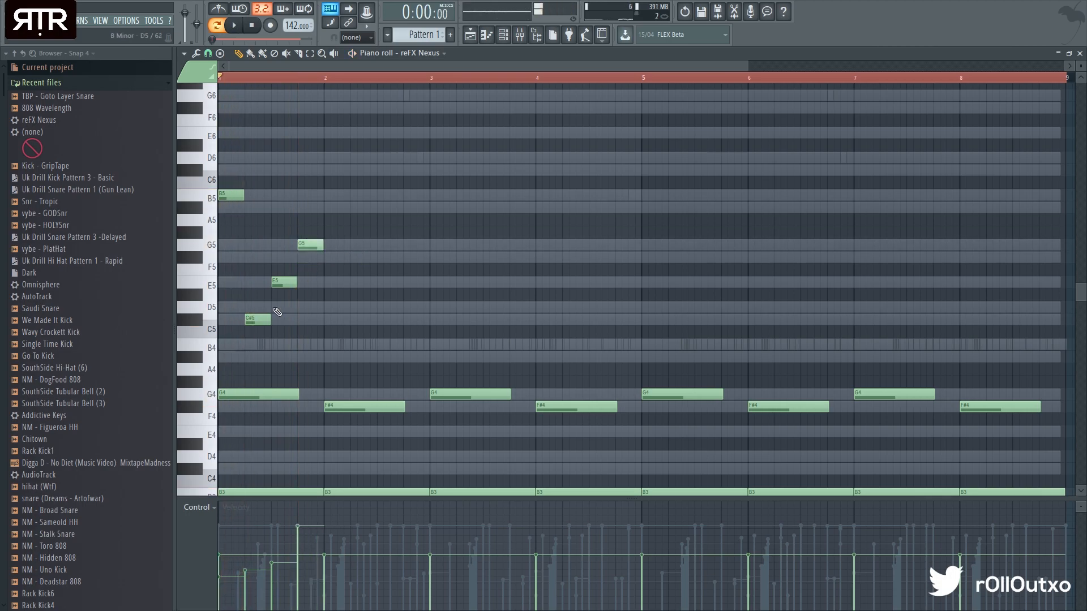
Delete the C#5, E5 and G5 notes and lengthen the B5 to three quarters of bar 1
right_click(258, 319)
right_click(284, 282)
right_click(310, 245)
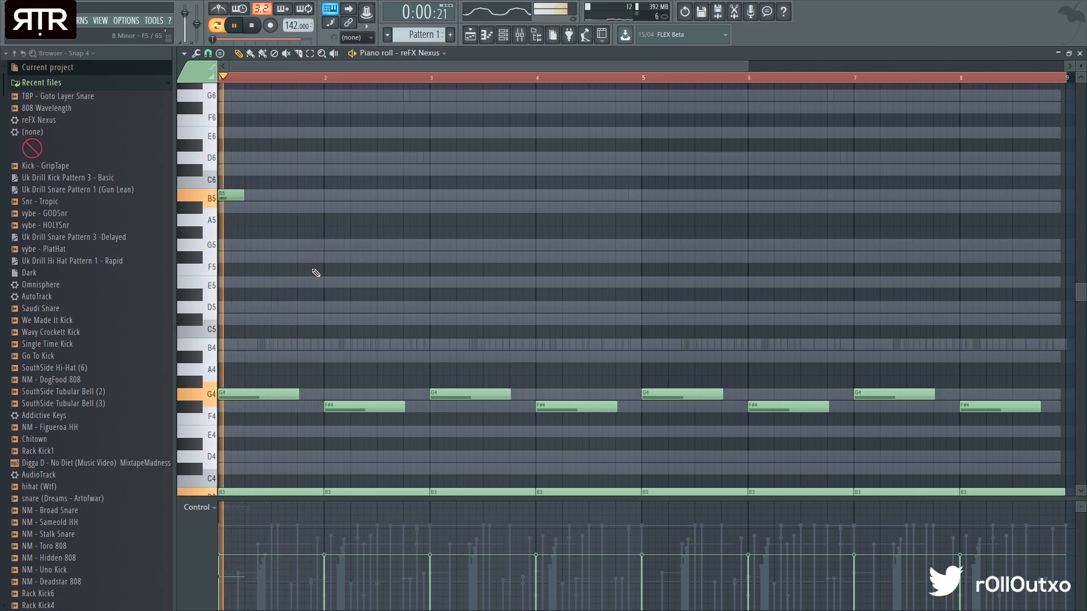
left_click_drag(276, 197, 296, 196)
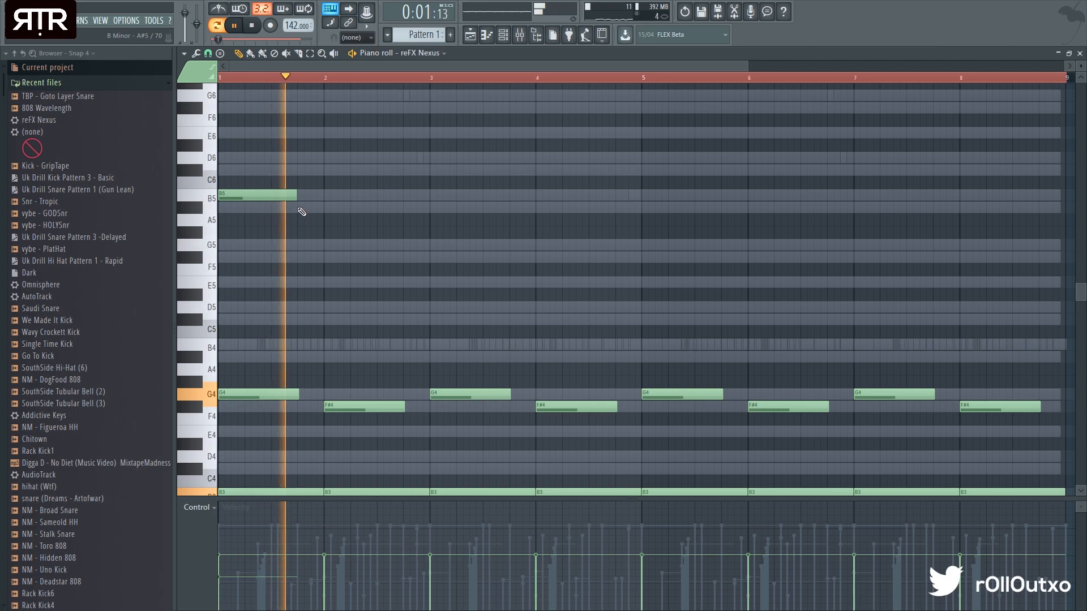
Try an A#5 note on the last beat of bar 1 and listen to it
left_click(298, 208)
key("space")
key("space")
key("space")
right_click(337, 257)
right_click(323, 207)
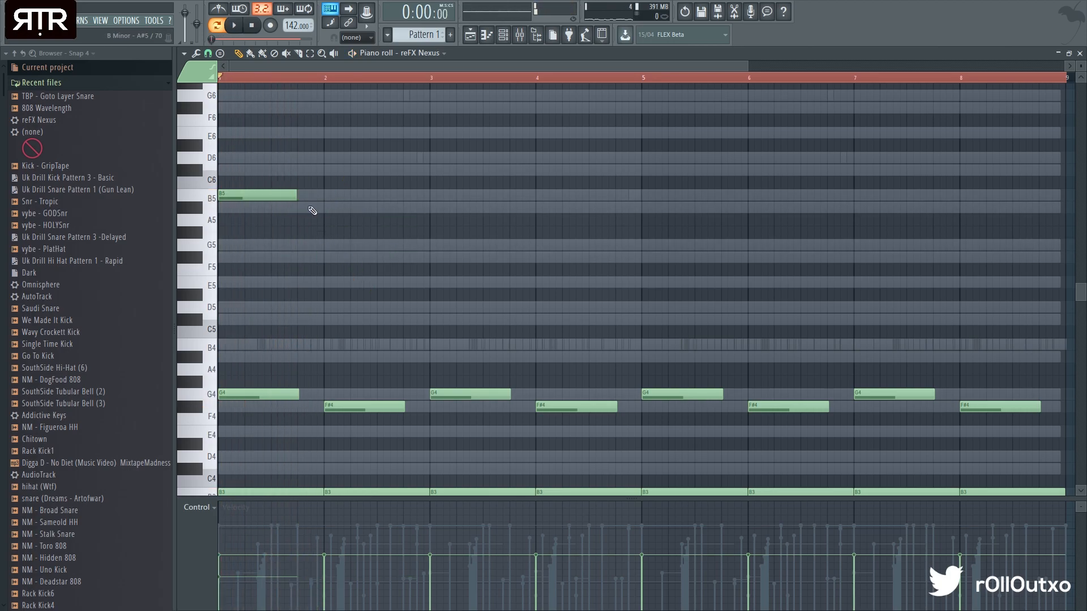
Raise the long B5 note to D6 and place a C#6 note at the start of bar 2
key("space")
left_click(300, 170)
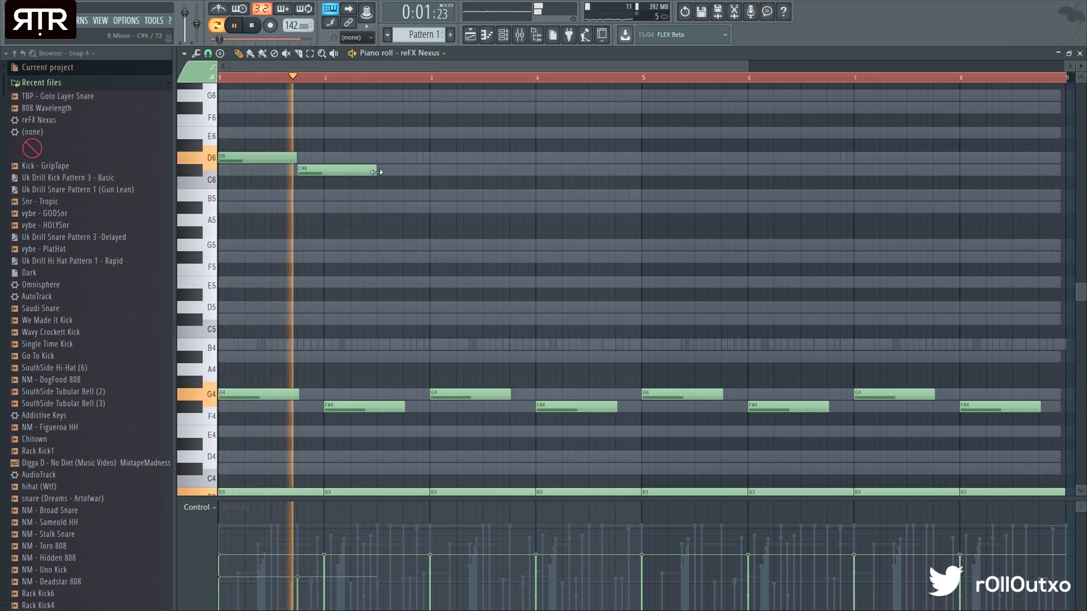
left_click_drag(376, 170, 324, 174)
Try short A#5 and B5 notes around the end of bar 2
left_click(406, 207)
key("space")
left_click(433, 195)
right_click(437, 196)
right_click(419, 207)
key("space")
Add a short B5 followed by a short C#6 at the end of bar 2 and listen to them
left_click(406, 196)
mouse_move(427, 196)
left_mouse_down()
mouse_move(428, 171)
mouse_move(418, 194)
left_mouse_up()
left_click(421, 171)
key("space")
key("space")
key("space")
Lengthen the D6 to fill bar 1 and the long C#6 to meet the short B5, checking in playback
left_click_drag(296, 157, 403, 170)
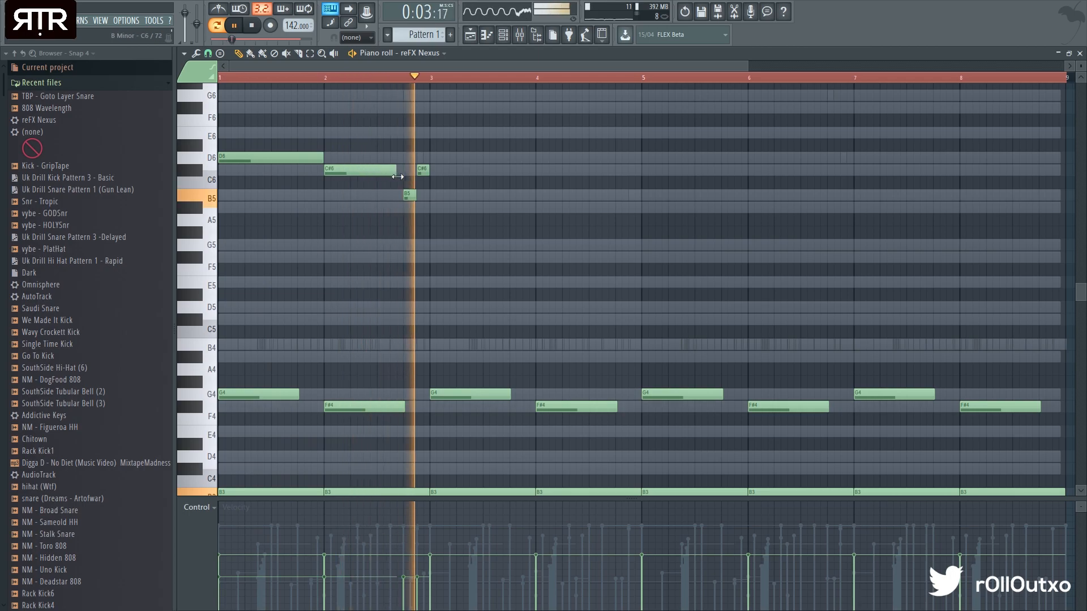
key("space")
key("space")
Duplicate the two-bar upper melody once and move both copies into bars 5 to 8
mouse_move(462, 211)
left_mouse_down()
mouse_move(243, 149)
mouse_move(480, 152)
mouse_move(461, 153)
left_mouse_up()
left_click(505, 259, "ctrl")
scroll(507, 262, "down", 2)
left_click_drag(626, 259, 87, 96)
key("space")
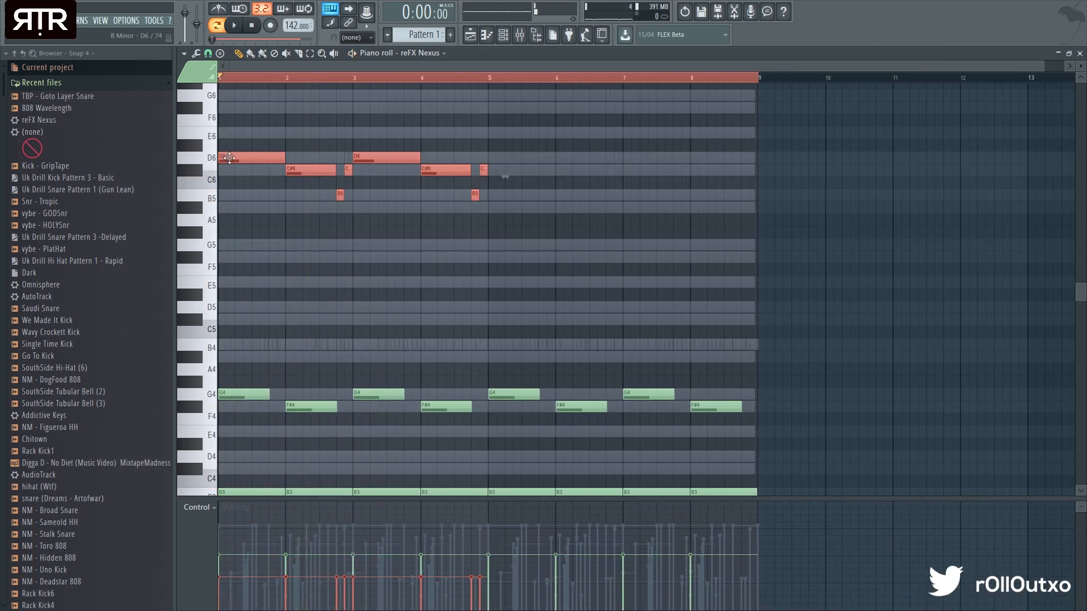
left_click_drag(228, 154, 502, 154)
Close the piano roll and the reFX Nexus instrument, leaving the channel rack in clear view
left_click(1068, 54)
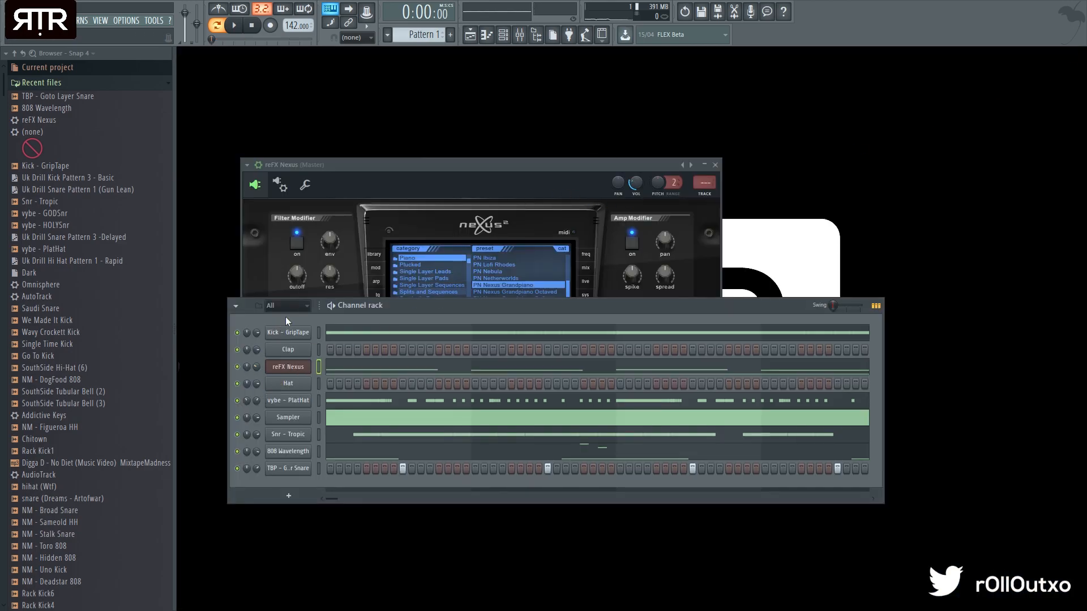
scroll(107, 329, "down", 12)
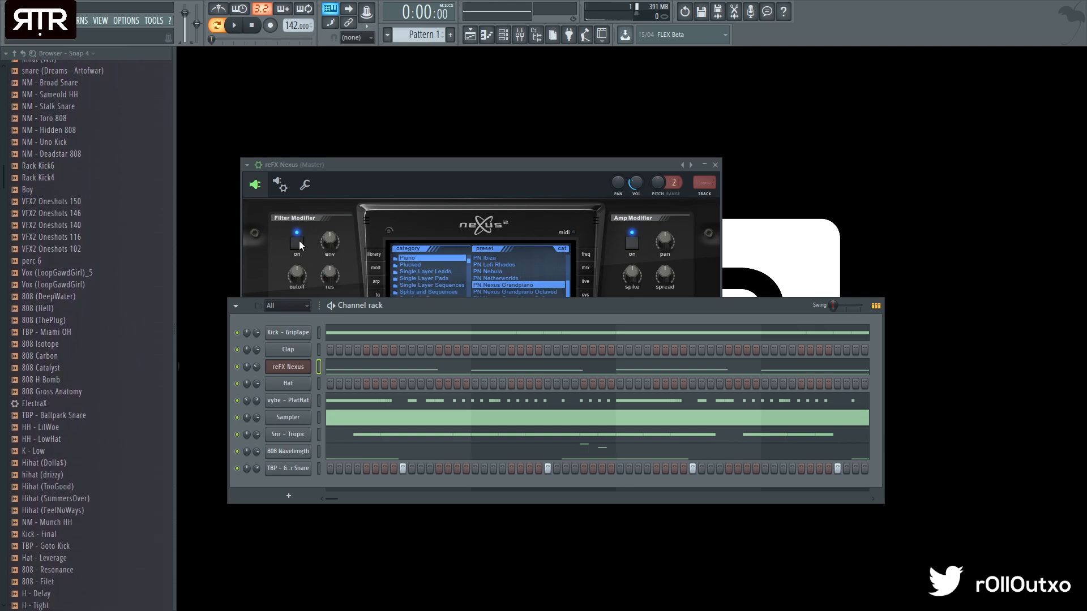
left_click_drag(515, 308, 450, 339)
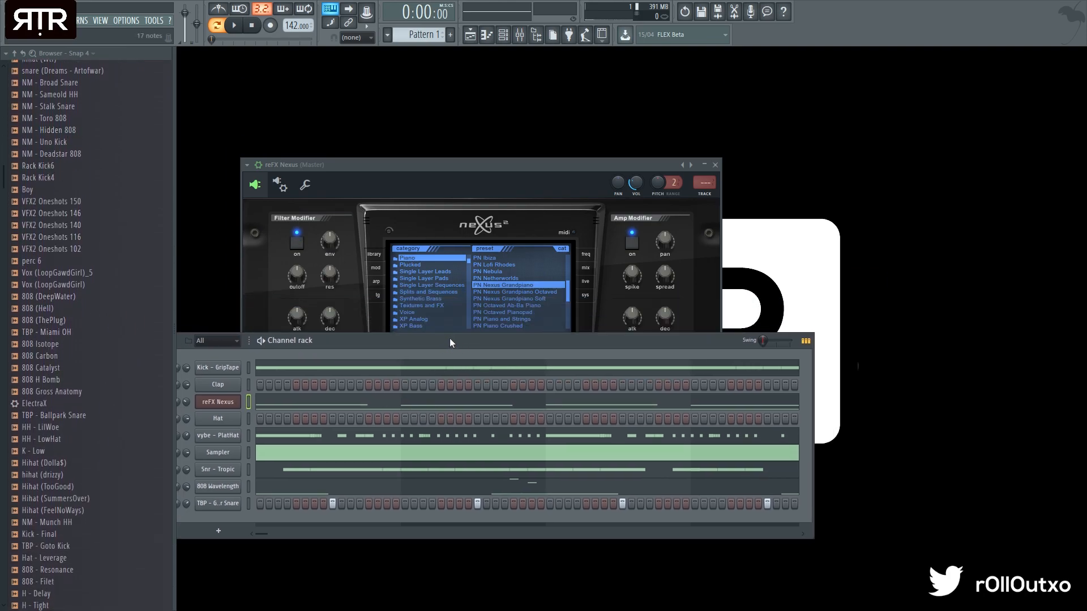
left_click_drag(520, 344, 596, 322)
left_click(716, 165)
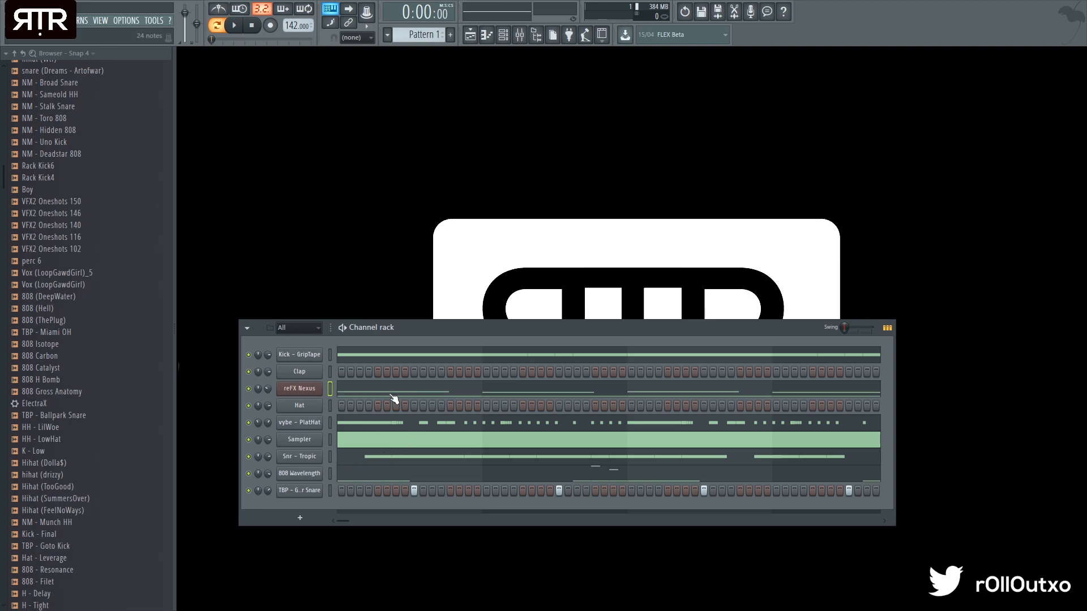
Replace the TBP - Goto Layer Snare sample with Chitown from the recent files and play the pattern
key("space")
scroll(19, 86, "down", 4)
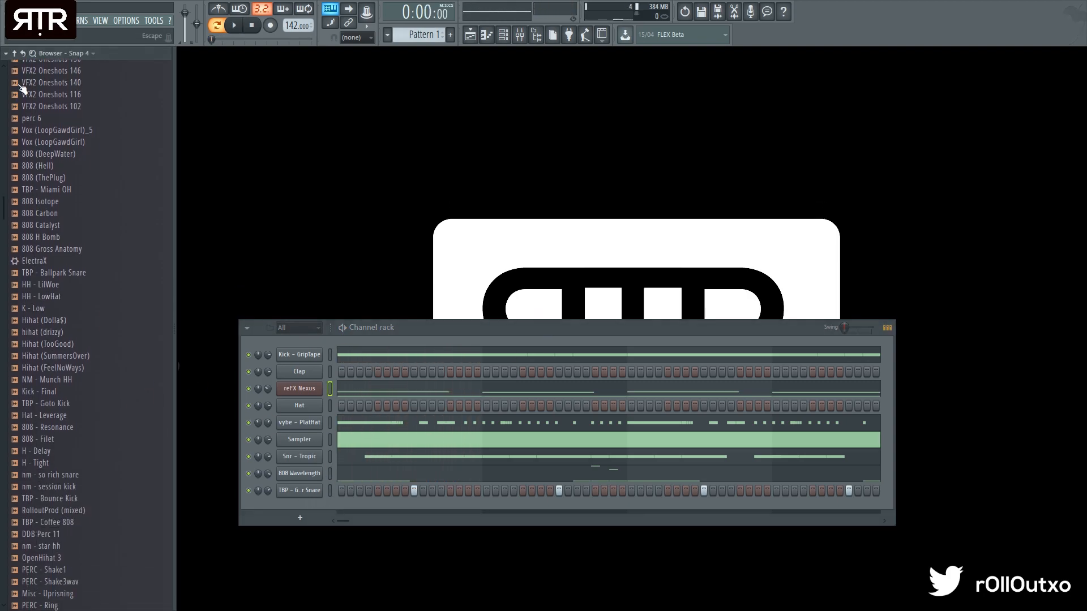
scroll(23, 88, "up", 5)
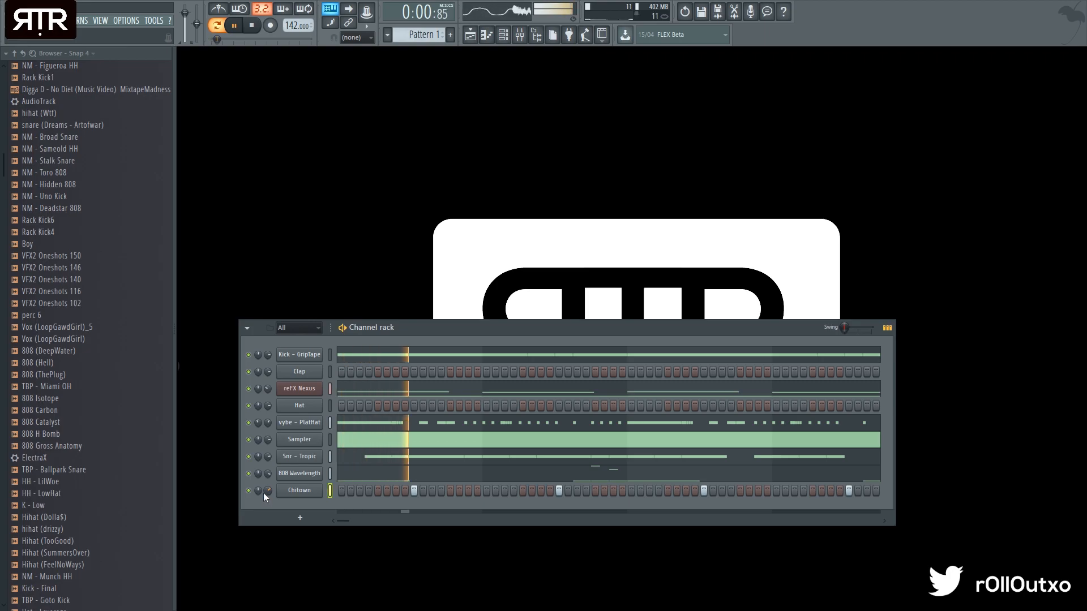
key("space")
Inspect the Chitown channel's sample settings and its piano roll notes while the pattern plays
left_click(298, 490)
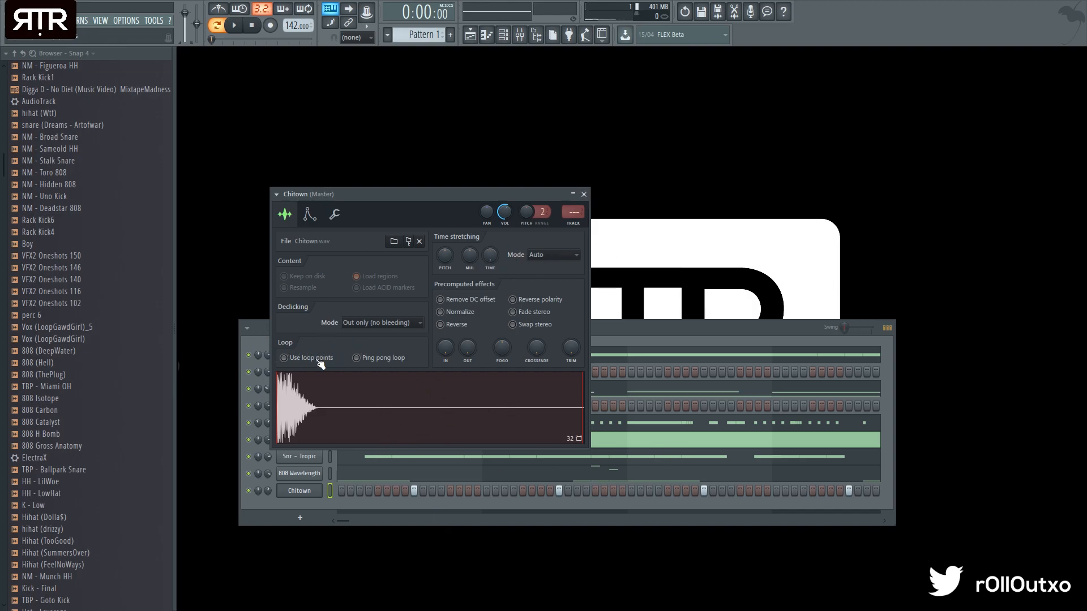
left_click(584, 194)
left_click(308, 491)
left_click(585, 194)
key("space")
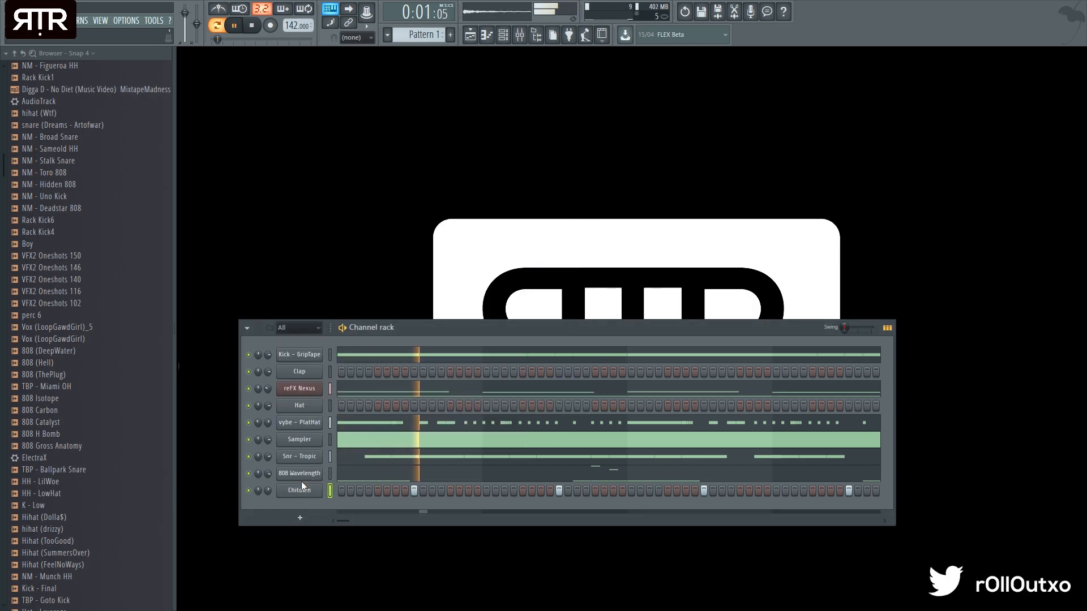
key("F7")
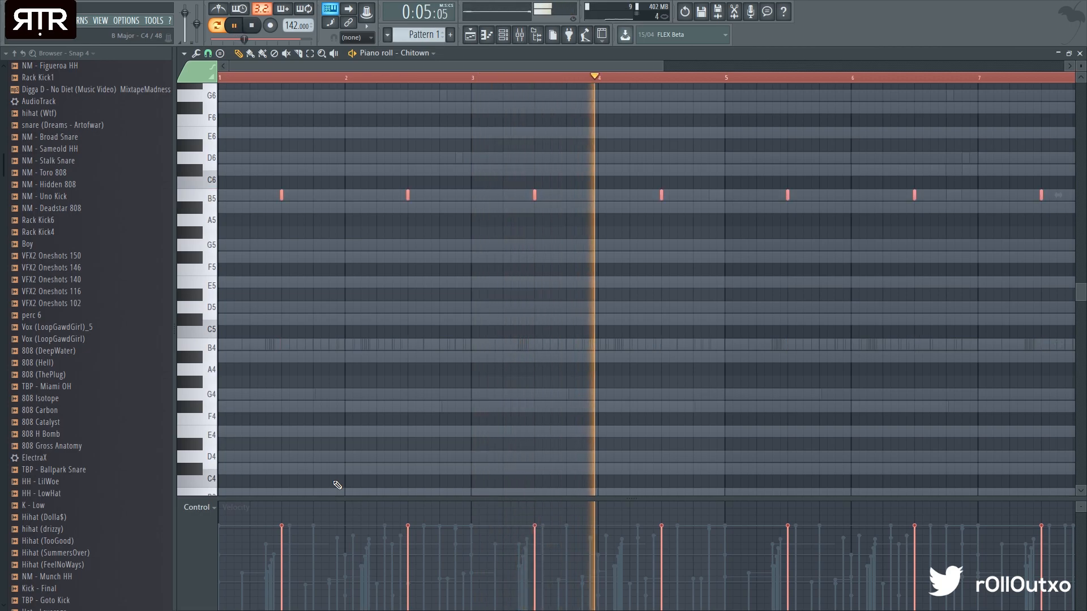
scroll(724, 293, "down", 2, "ctrl")
left_click(1079, 53)
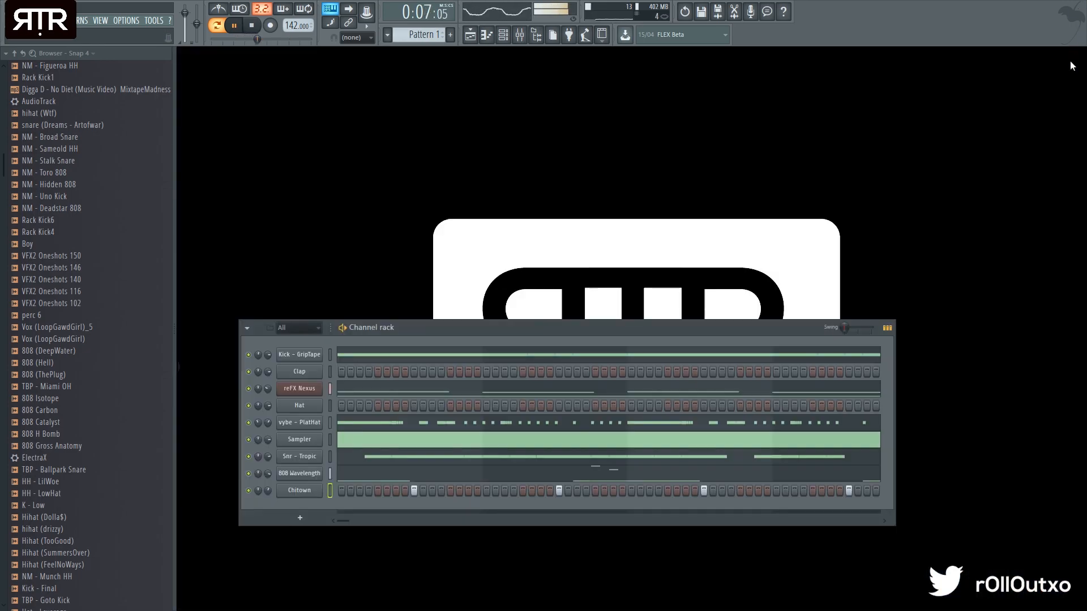
Collapse the recent files in the browser and expand the Packs folder
scroll(44, 333, "down", 4)
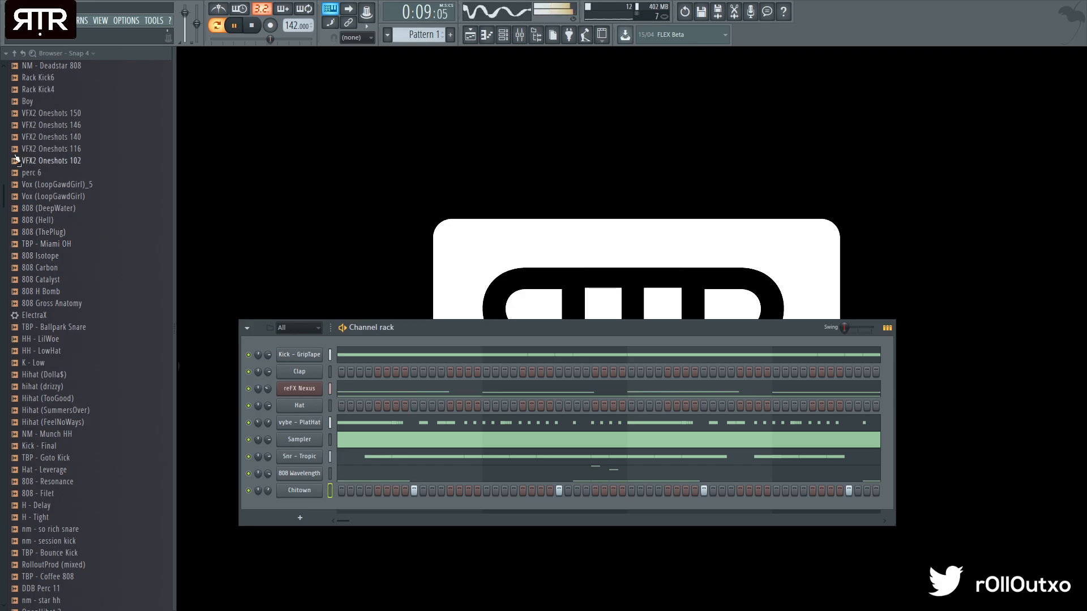
left_click(22, 52)
left_click(36, 263)
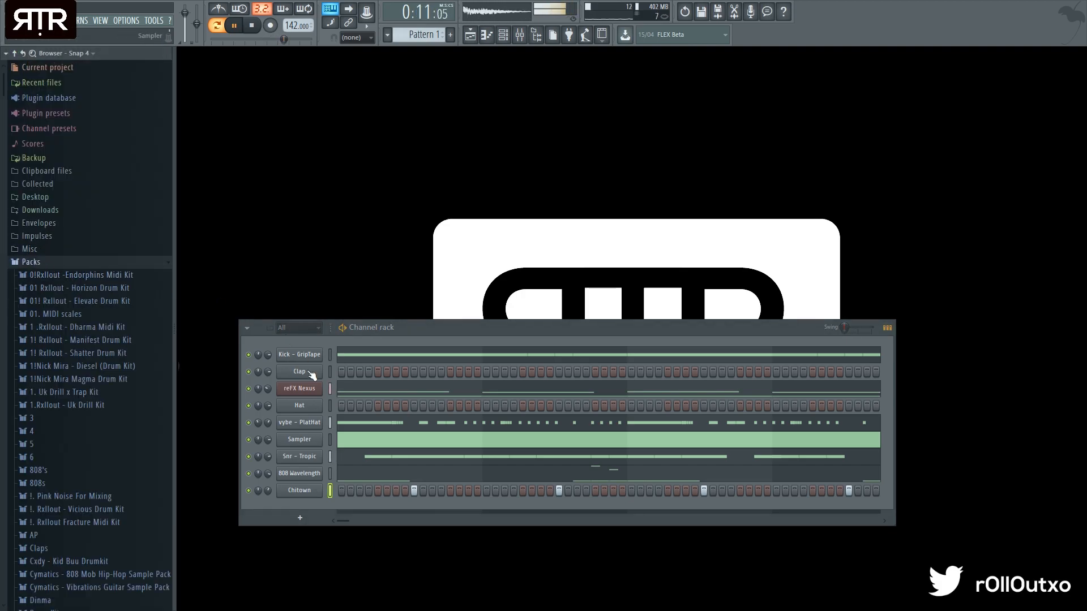
scroll(83, 405, "down", 4)
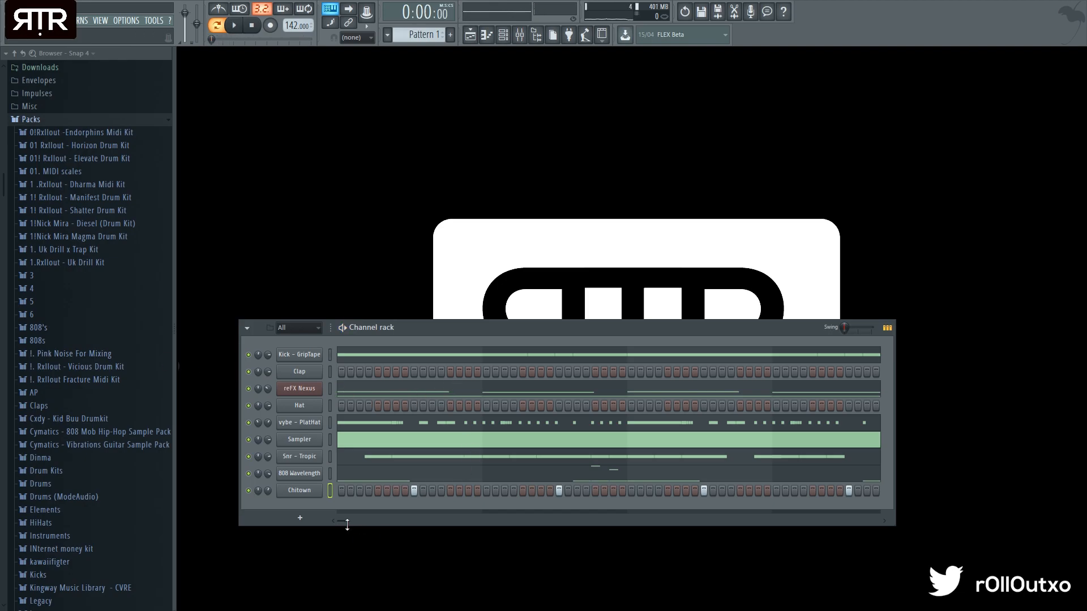
Delete the extra Kick - GripTape note at the start of bar 9 and play the pattern
left_click_drag(387, 521, 857, 479)
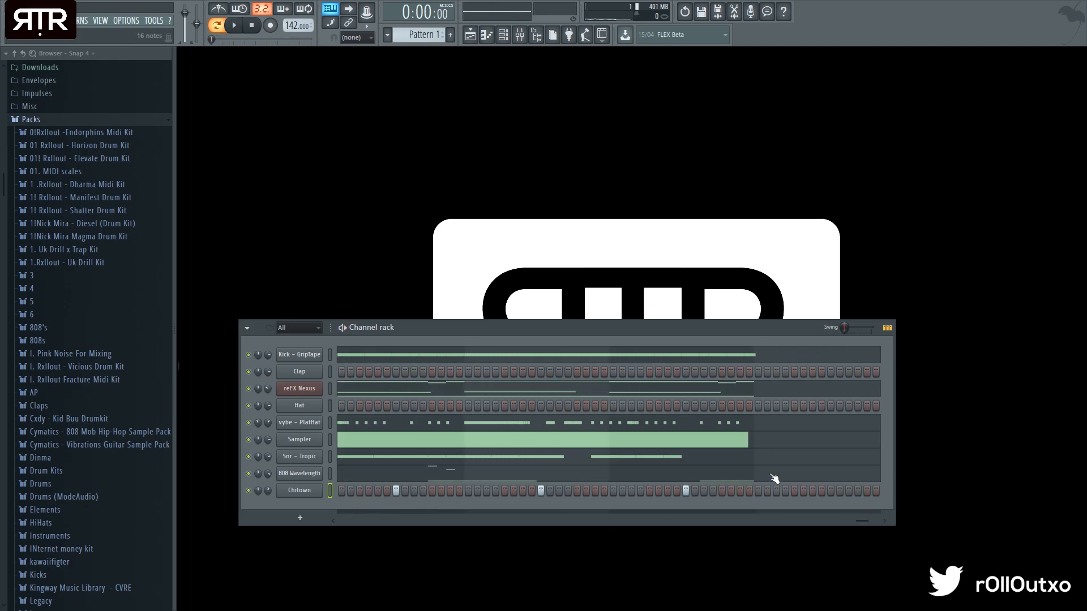
left_click(764, 360)
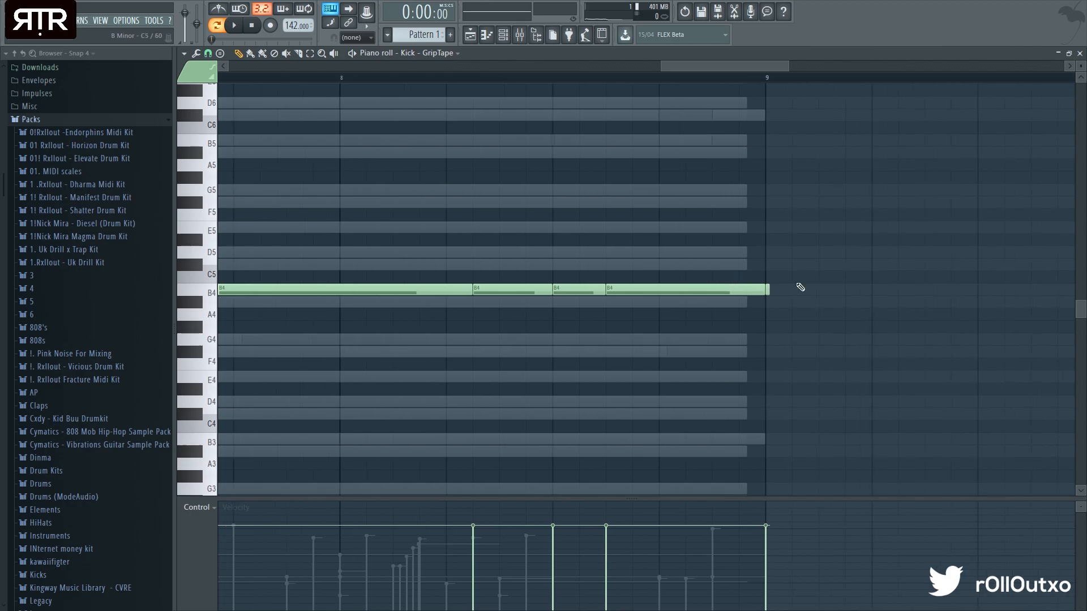
left_click(1079, 53)
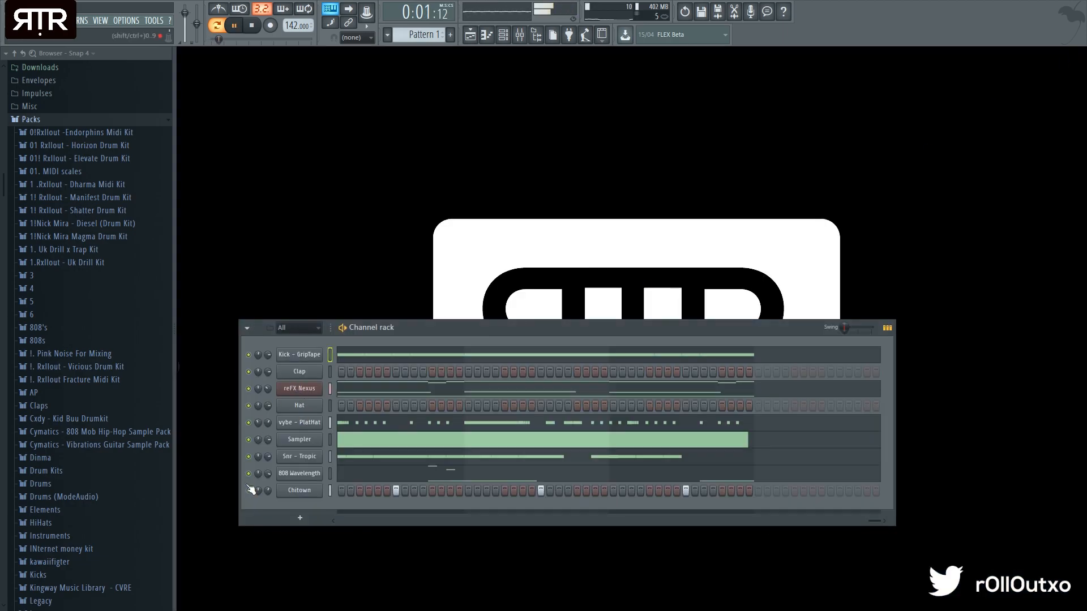
left_click_drag(875, 525, 294, 492)
Add RX - Lude Vox from the Vox folder of the Rxllout - Vicious Drum Kit as a new channel
scroll(139, 289, "down", 3)
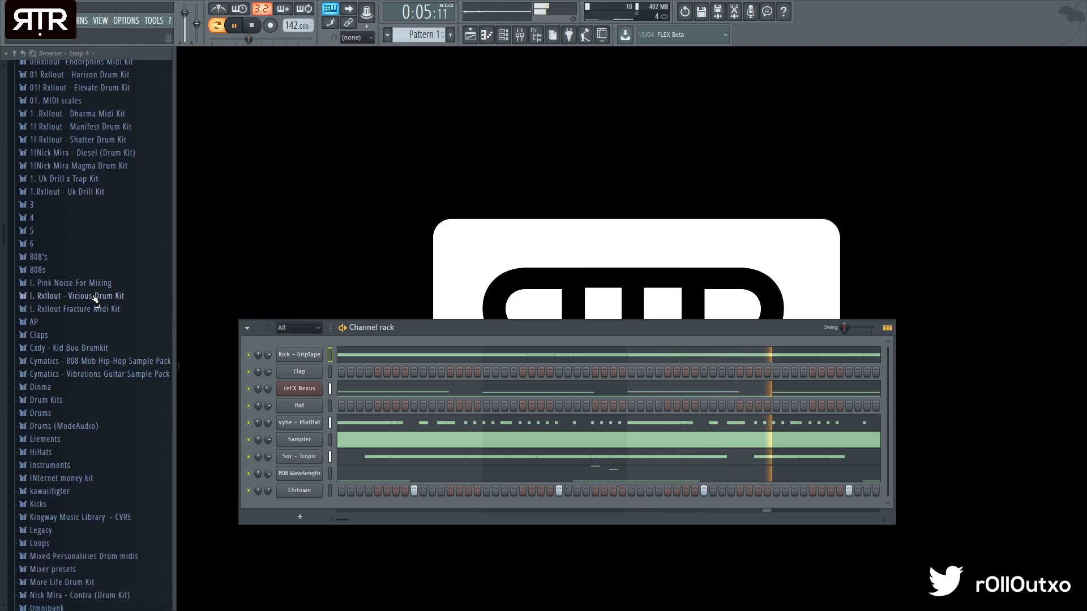
left_click(91, 295)
left_click(56, 338)
key("space")
left_click_drag(86, 350, 109, 362)
left_click_drag(309, 508, 306, 509)
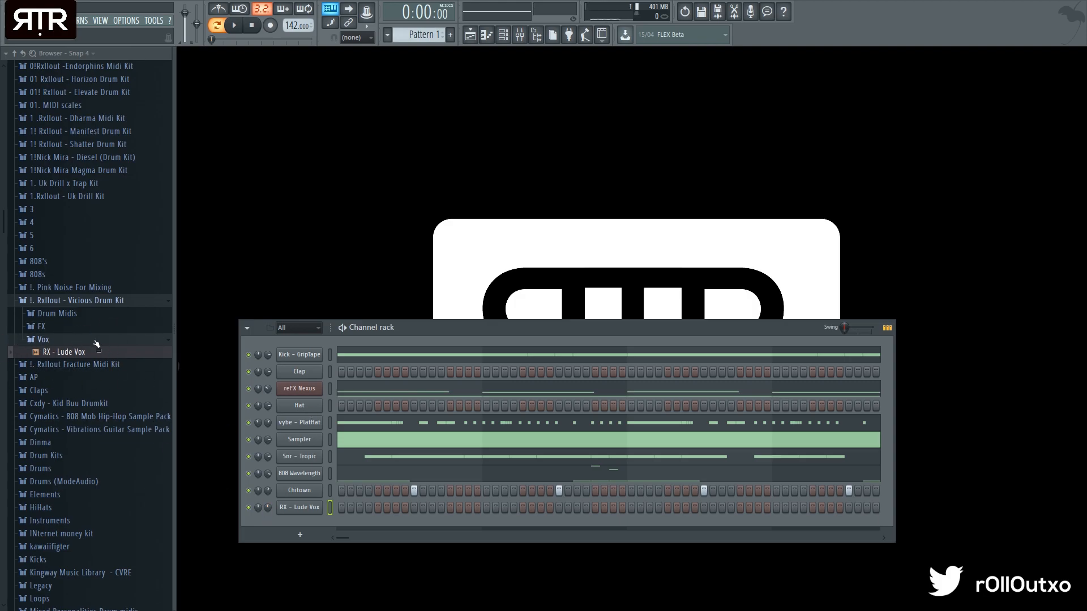
left_click(67, 302)
left_click(86, 305)
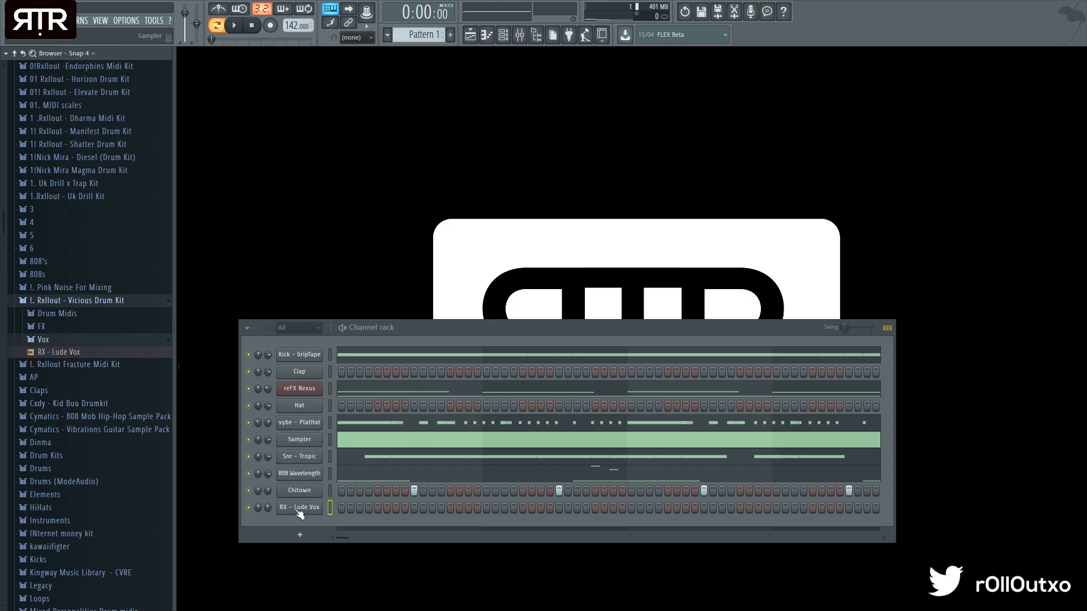
Place one RX - Lude Vox note at B4 halfway through bar 1 and play it with the beat
key("F7")
left_click(282, 457)
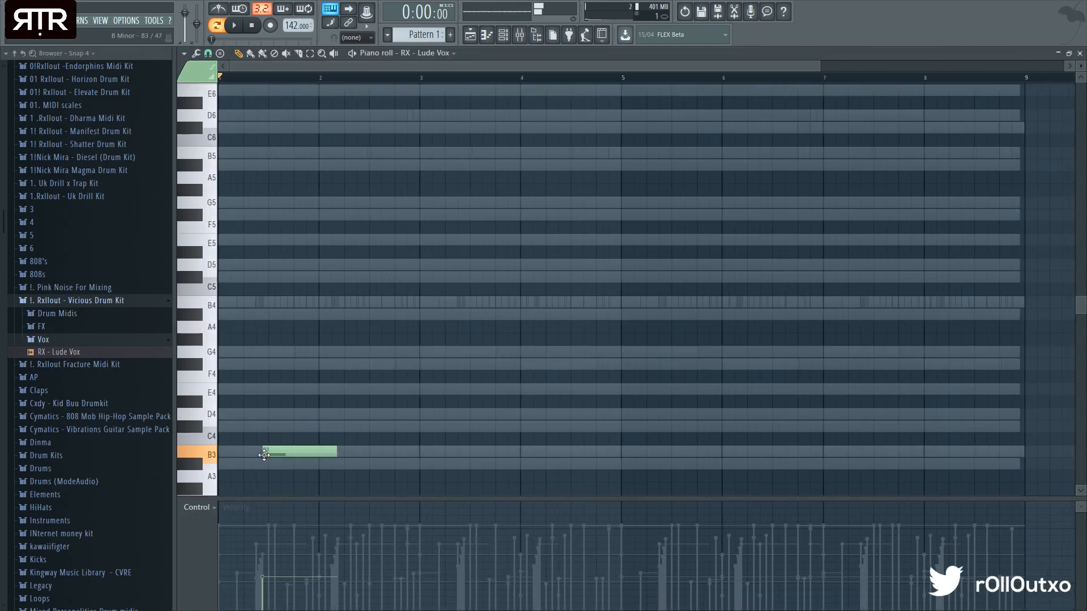
left_click_drag(298, 447, 299, 293)
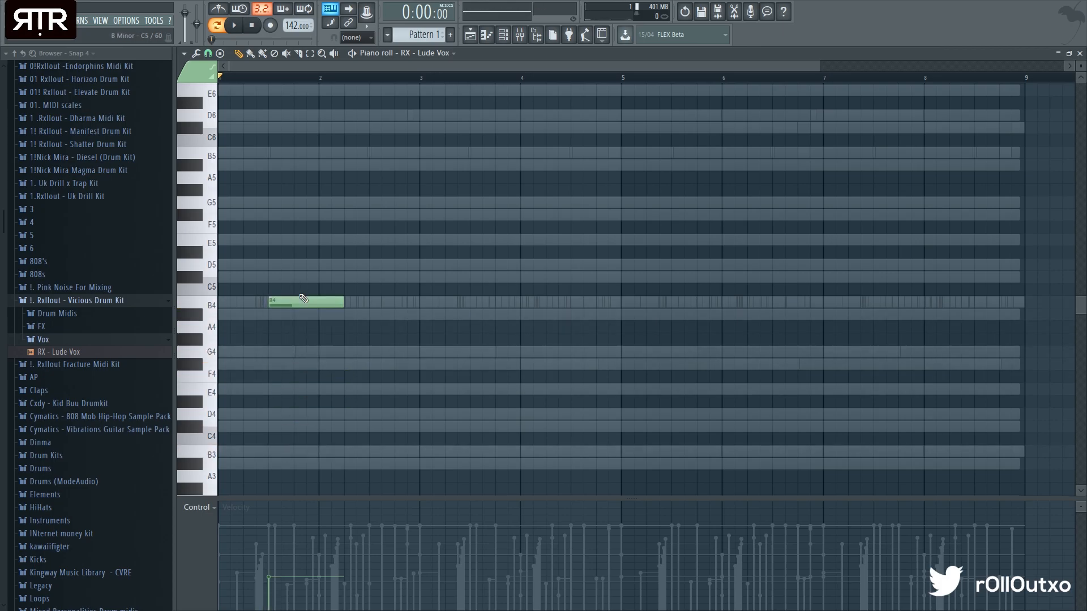
key("space")
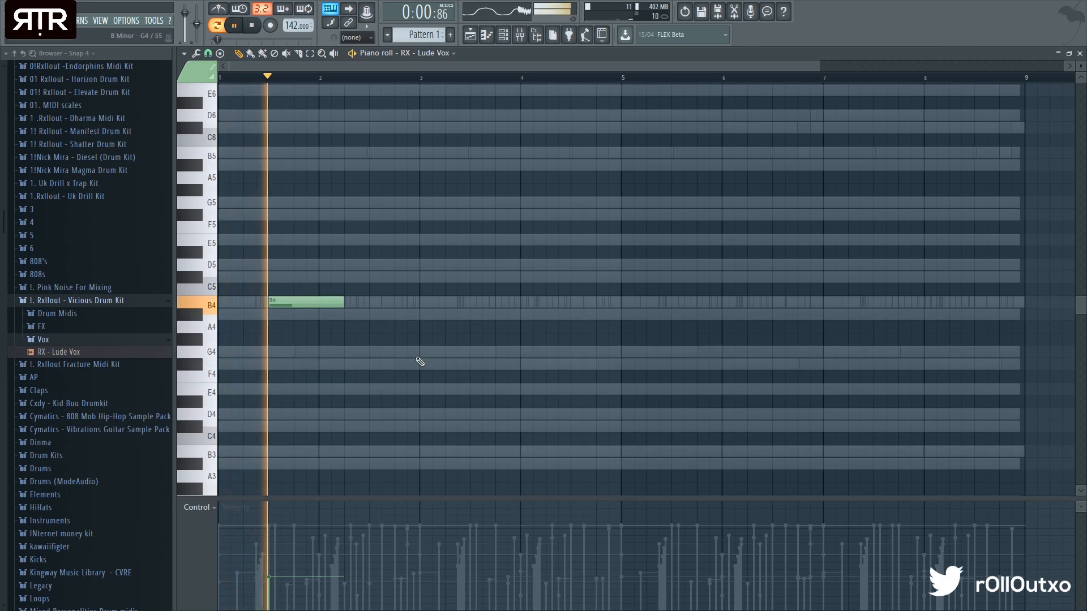
Copy the RX - Lude Vox note to halfway through bar 3 and transpose both notes down one octave
left_click_drag(486, 300, 522, 298)
key("ctrl+a")
key("ctrl+Down")
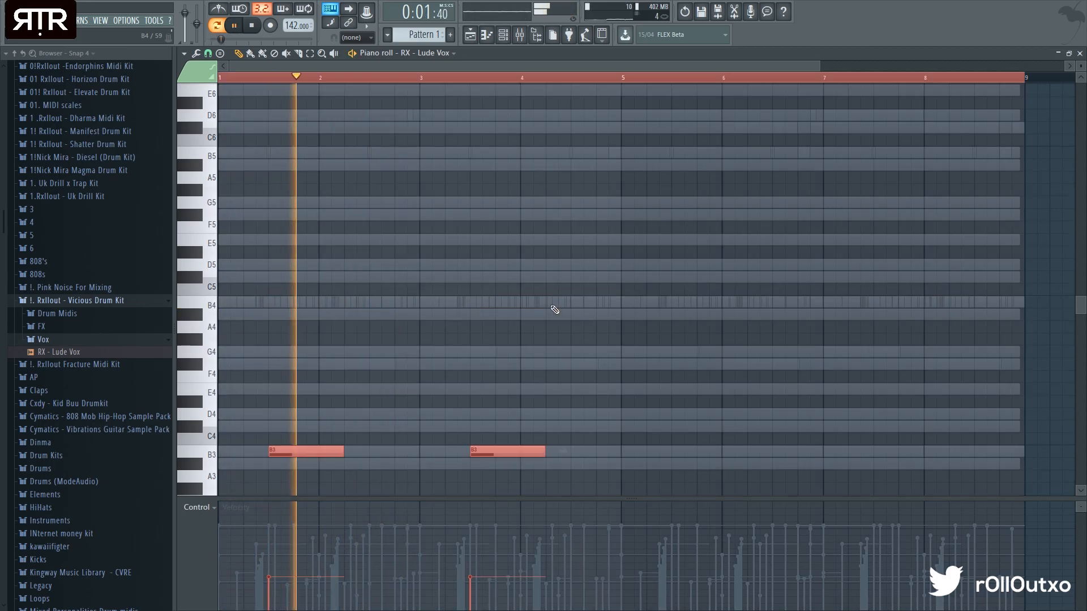
Transpose both vox notes back up one octave to B4 and move the second one to the start of bar 4
key("ctrl+a")
key("ctrl+Up")
left_click(605, 453, "ctrl")
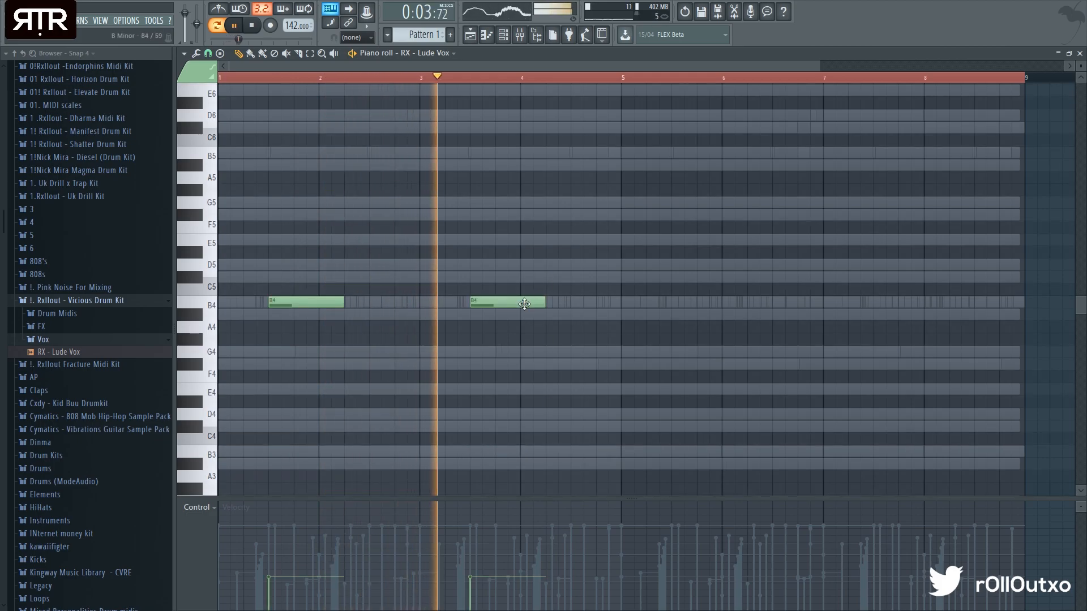
left_click_drag(524, 304, 567, 307)
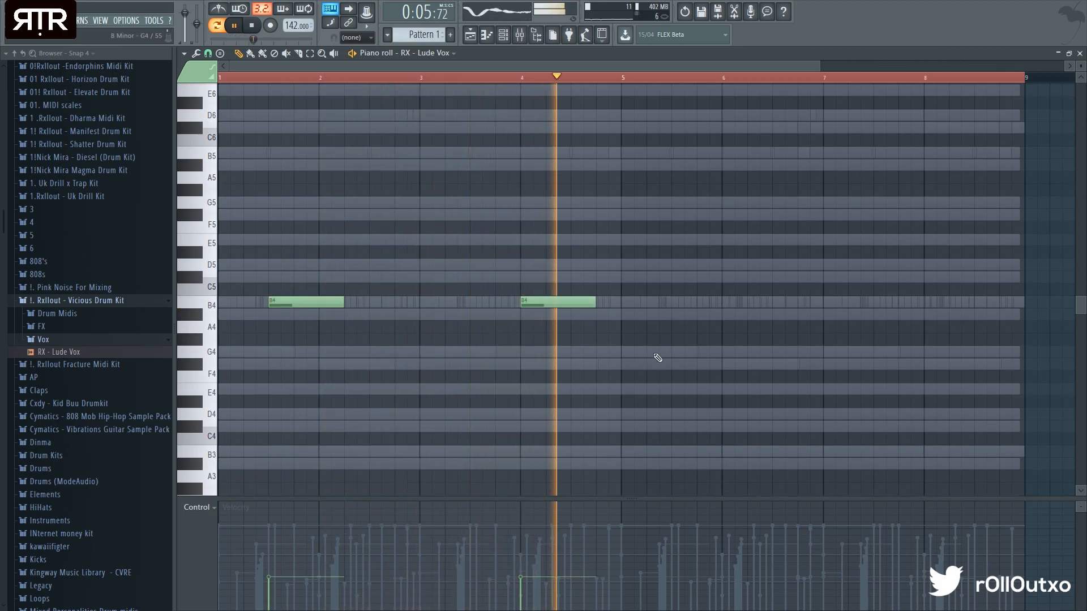
key("space")
left_click(1080, 53)
Route RX - Lude Vox to mixer track 5 with Fruity Reeverb 2 and Fruity delay 2, and lower the track's volume
left_click(325, 508)
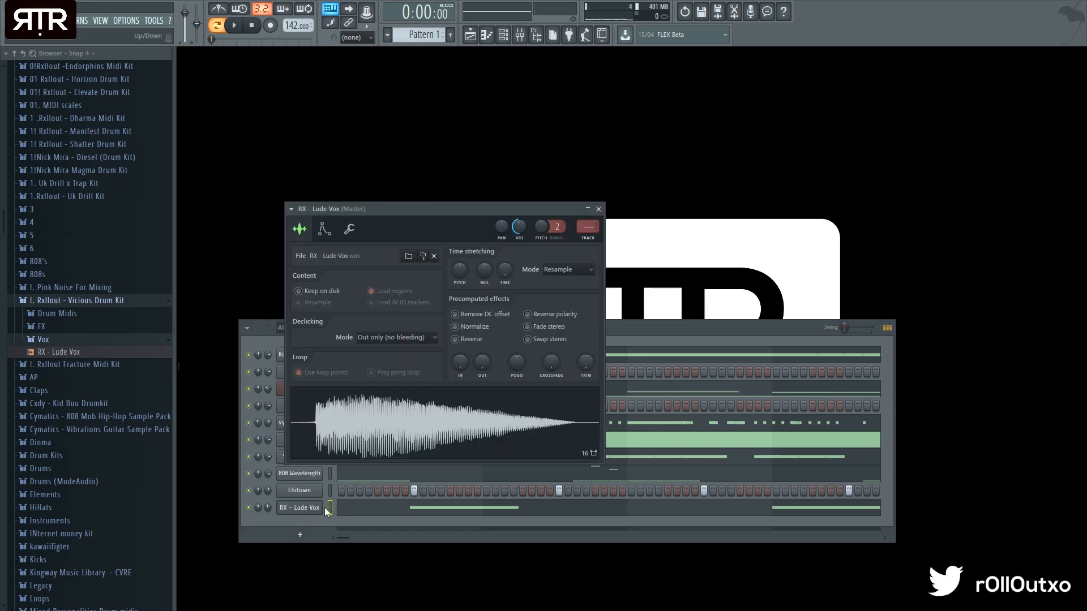
key("F9")
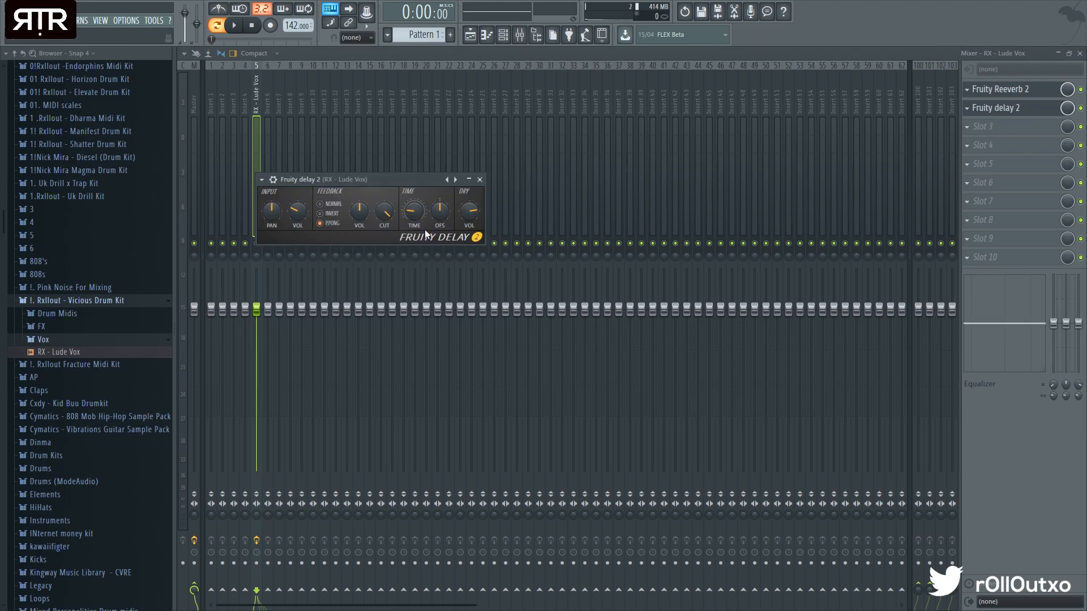
left_click_drag(258, 309, 256, 334)
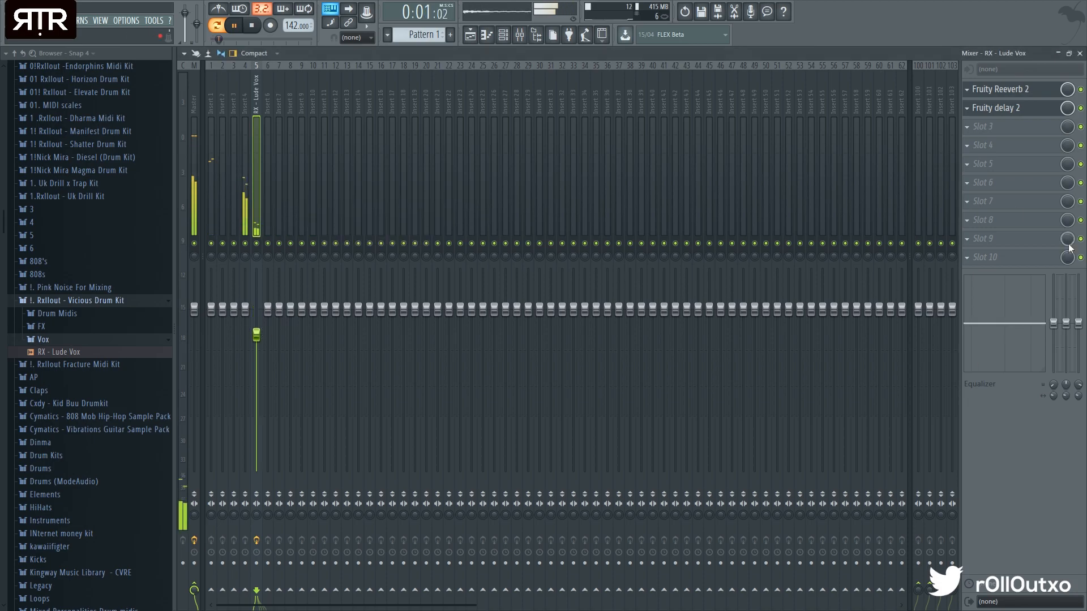
left_click(1080, 53)
Add a second reFX Nexus channel and load the CL Soft Orchester preset from the Classical category
left_click(263, 525)
key("space")
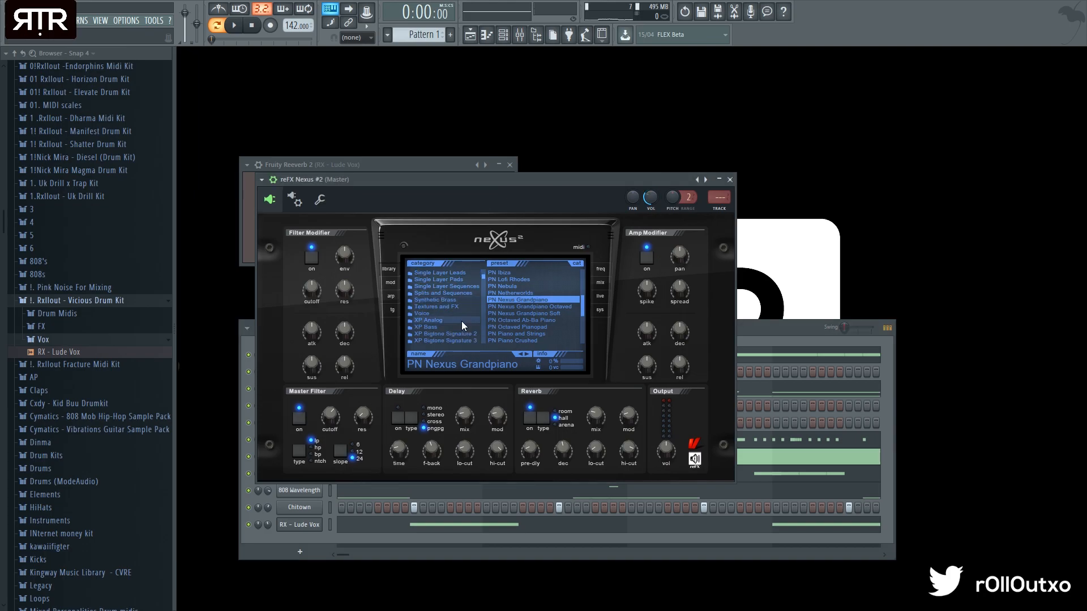
scroll(447, 282, "up", 1)
left_click(444, 286)
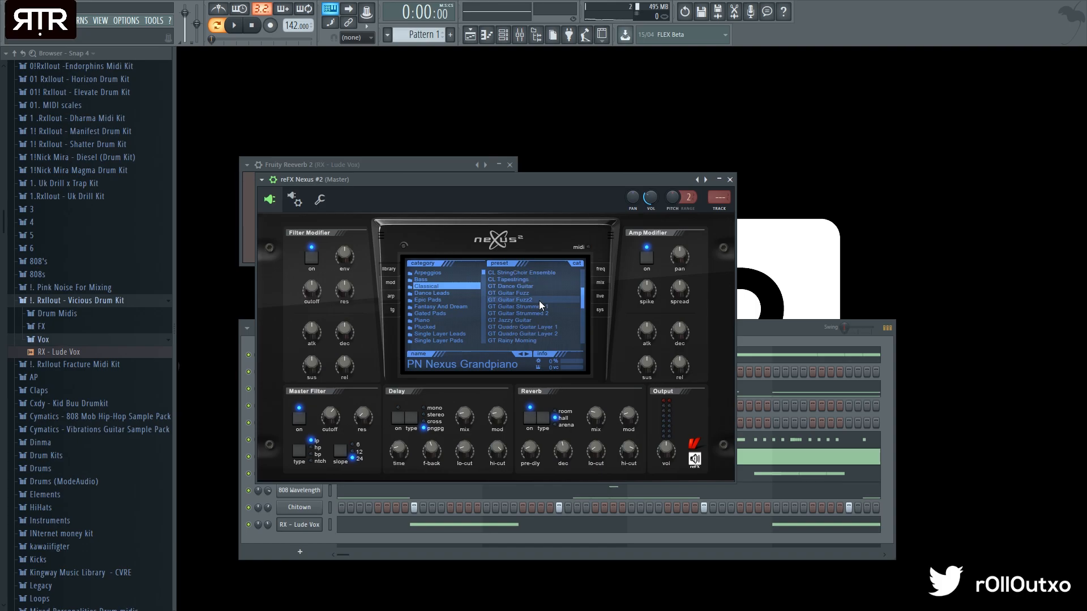
scroll(539, 302, "up", 3)
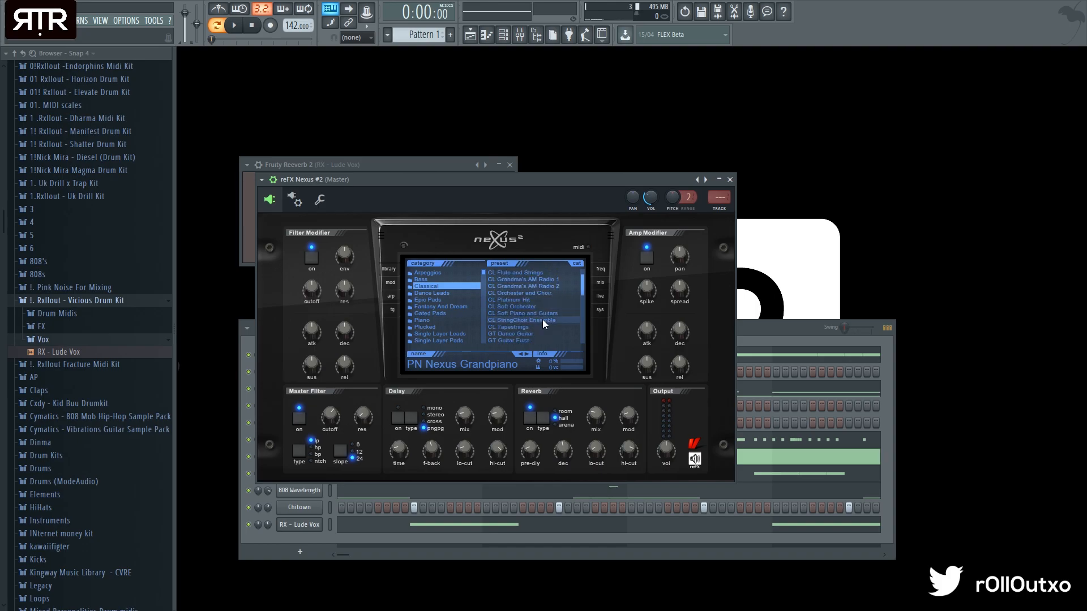
left_click(532, 307)
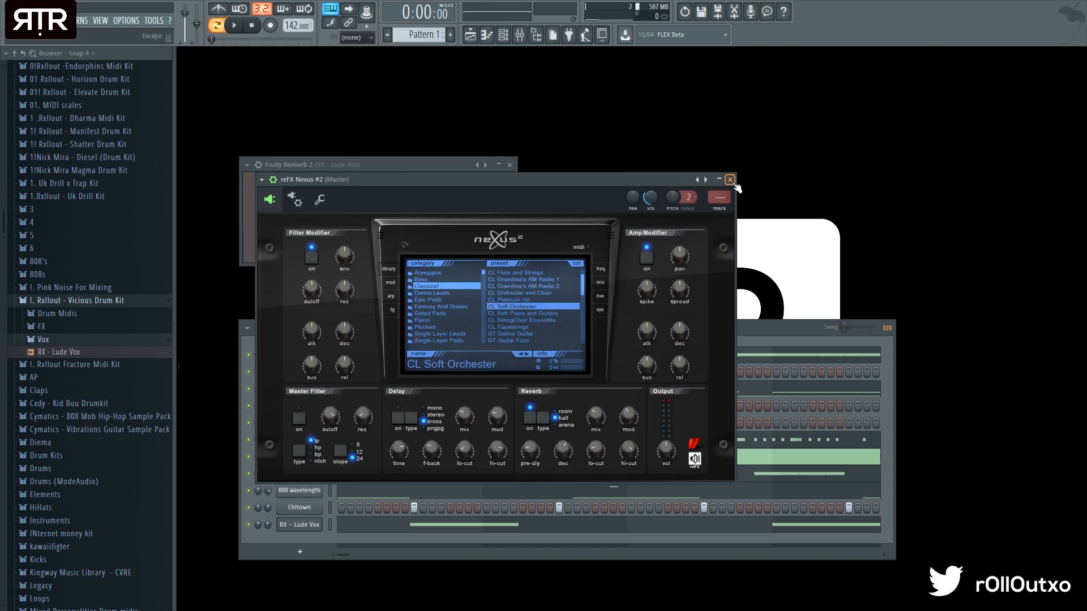
left_click(731, 179)
Place a B3 note at the start of bar 1 for reFX Nexus #2, shorten it to one beat and play it
key("F7")
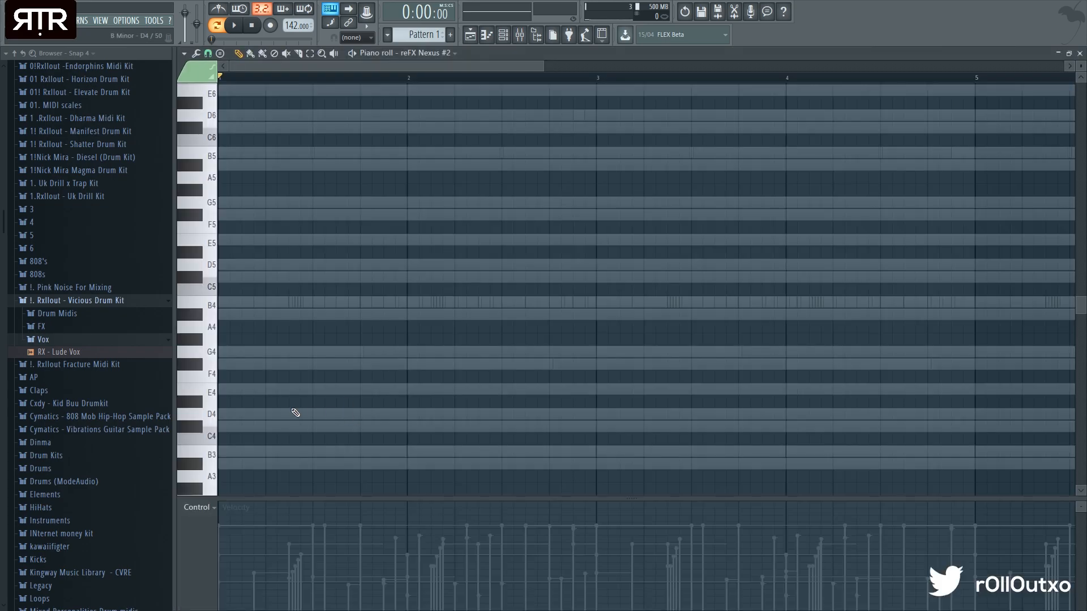
left_click(239, 453)
key("space")
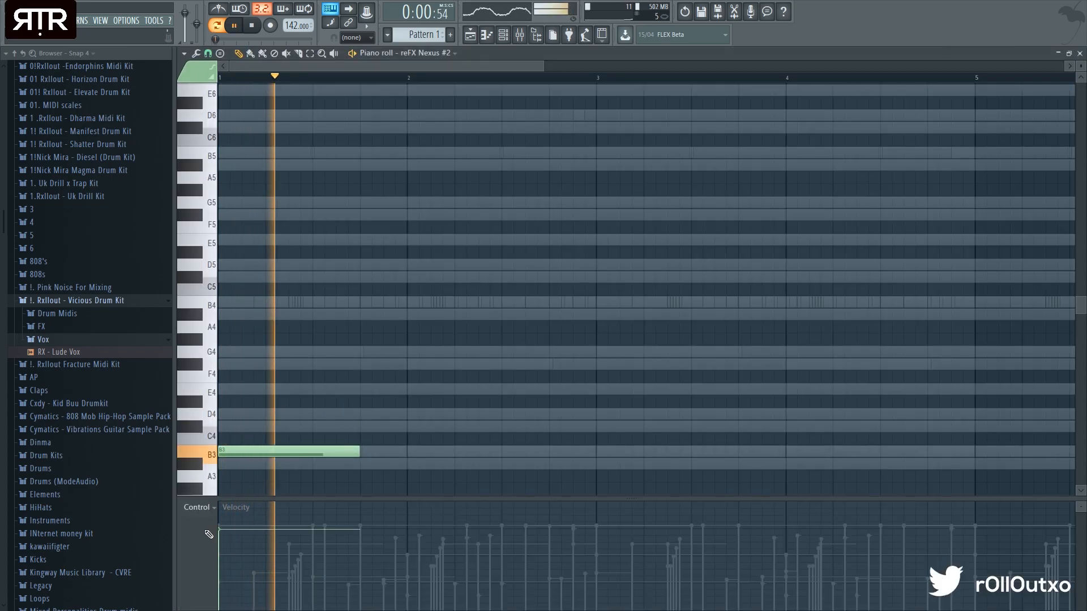
key("space")
left_click_drag(356, 454, 264, 460)
key("space")
Add a matching B3 note at the start of bar 5 for reFX Nexus #2
scroll(253, 466, "down", 3)
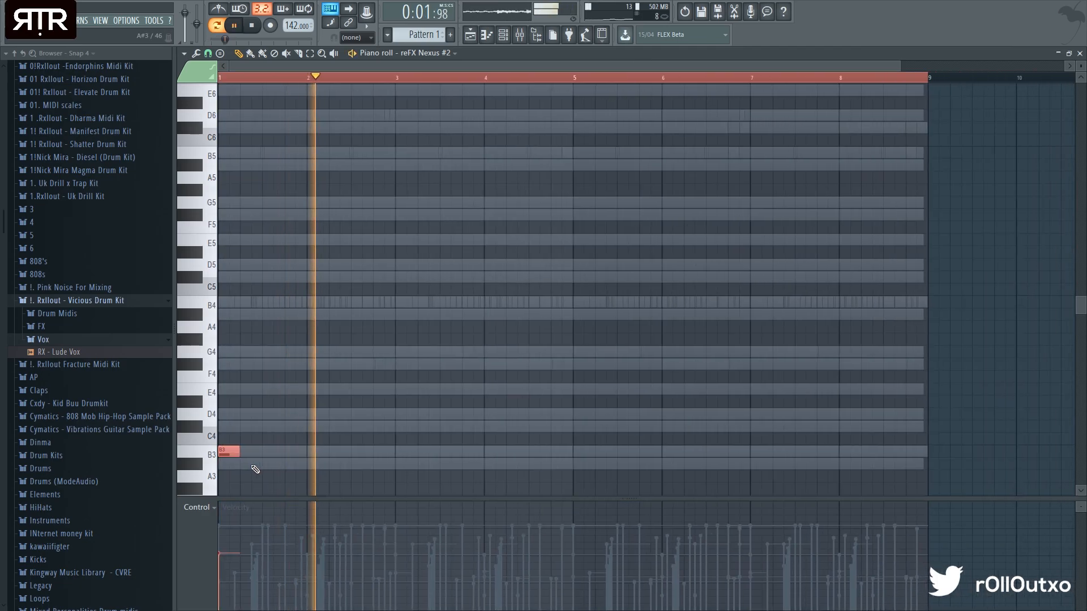
left_click(577, 452)
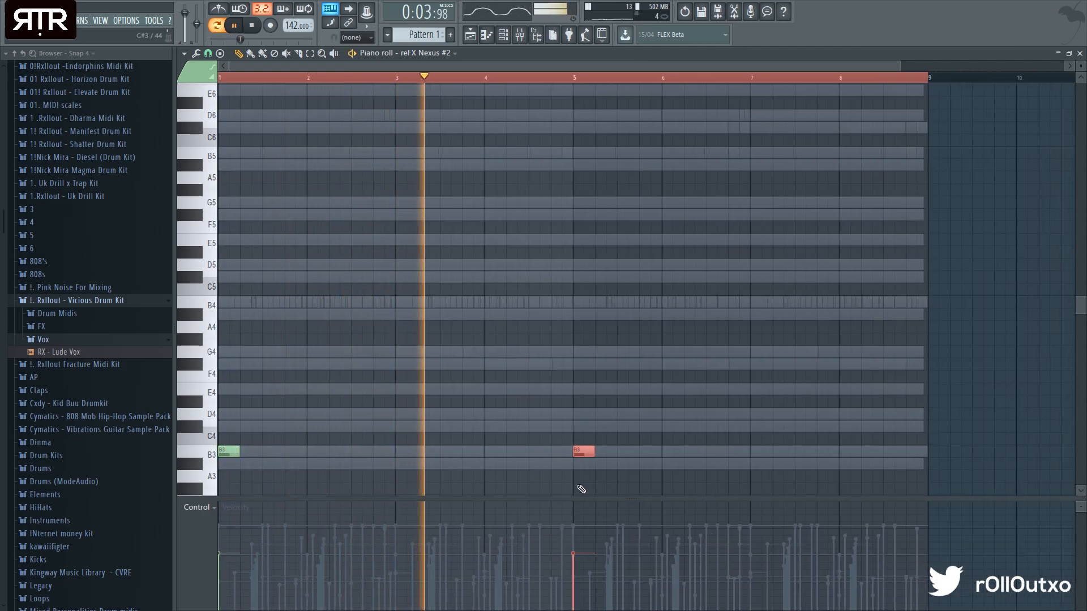
scroll(582, 482, "down", 3)
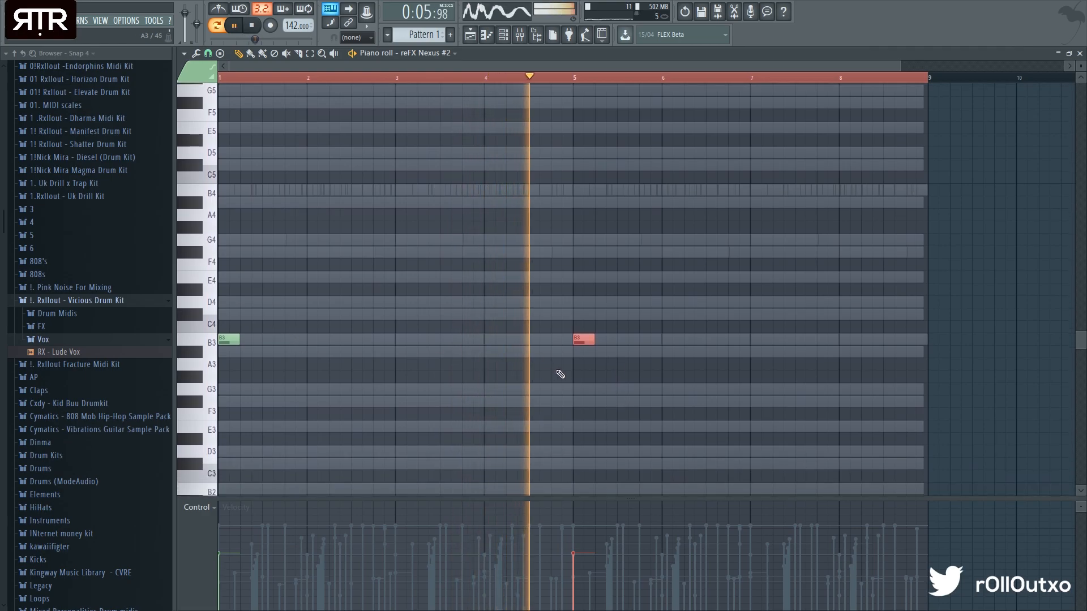
Shorten both reFX Nexus #2 notes to half a beat and transpose them down one octave to B2
key("space")
key("ctrl+a")
key("space")
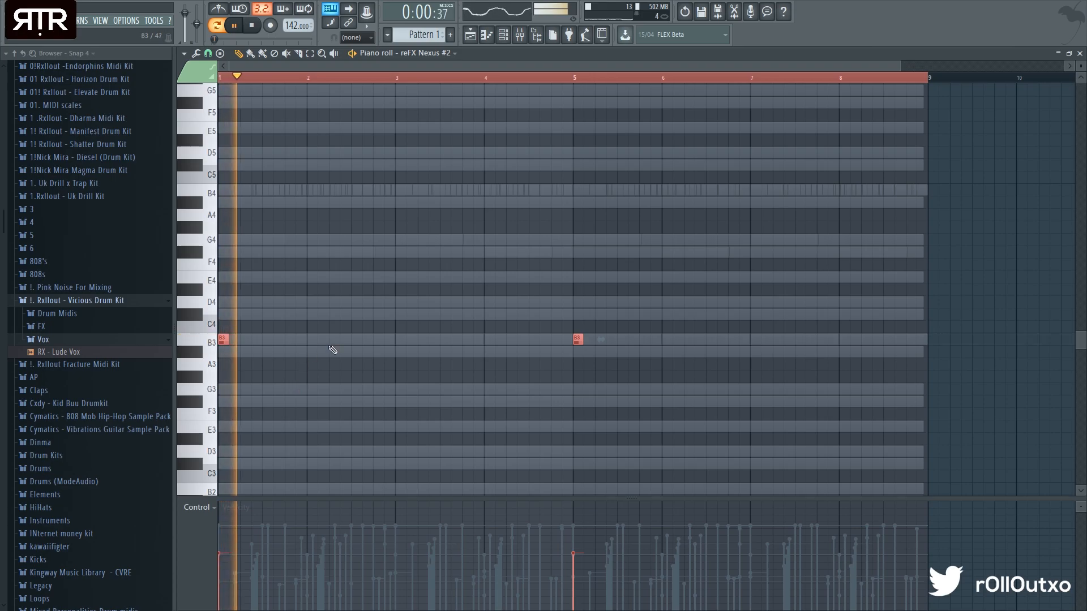
key("ctrl+Down")
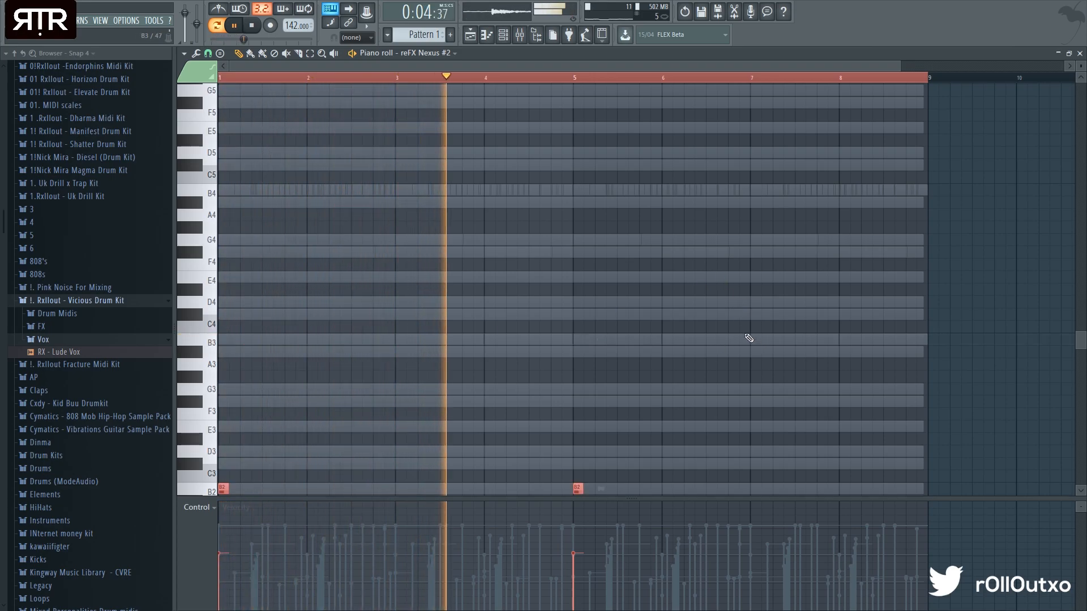
Delete the B2 note at the start of bar 5, stop playback and close the piano roll
scroll(657, 308, "down", 3)
scroll(645, 305, "down", 1, "ctrl")
key("ctrl+d")
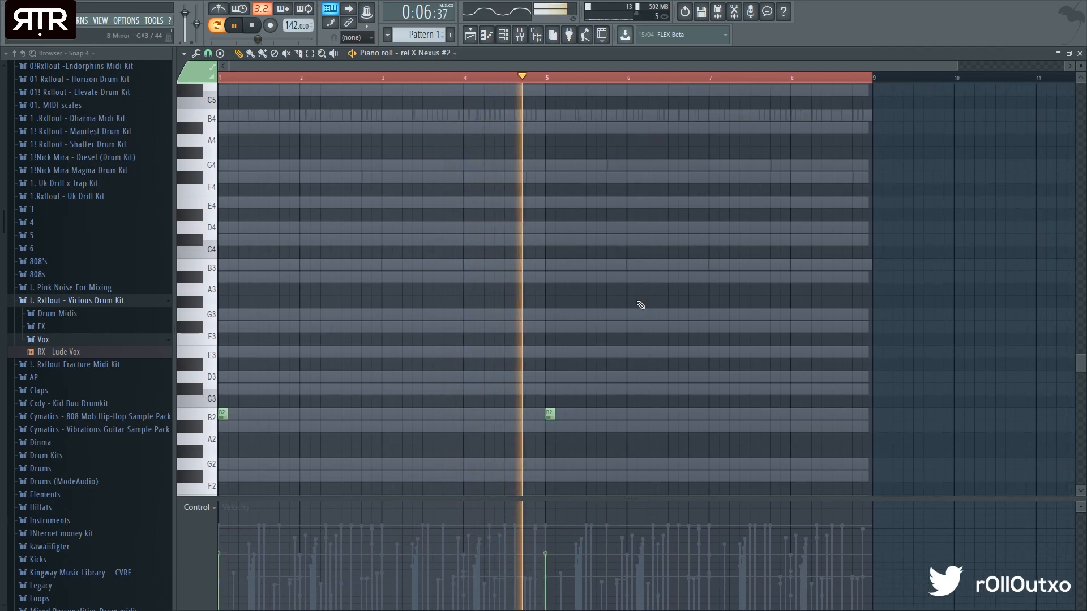
right_click(551, 415)
key("space")
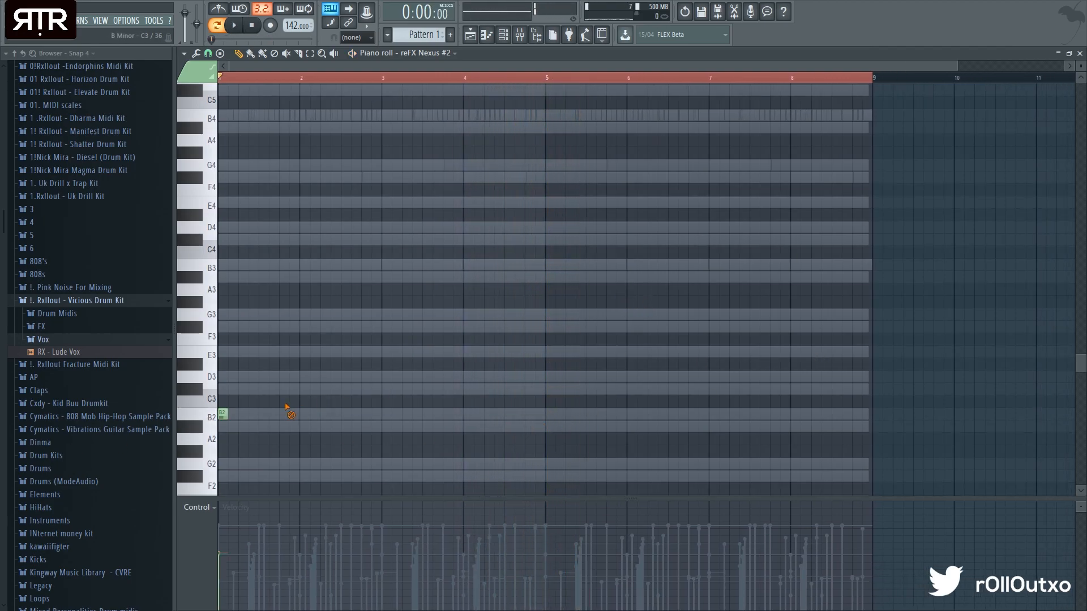
left_click(1079, 52)
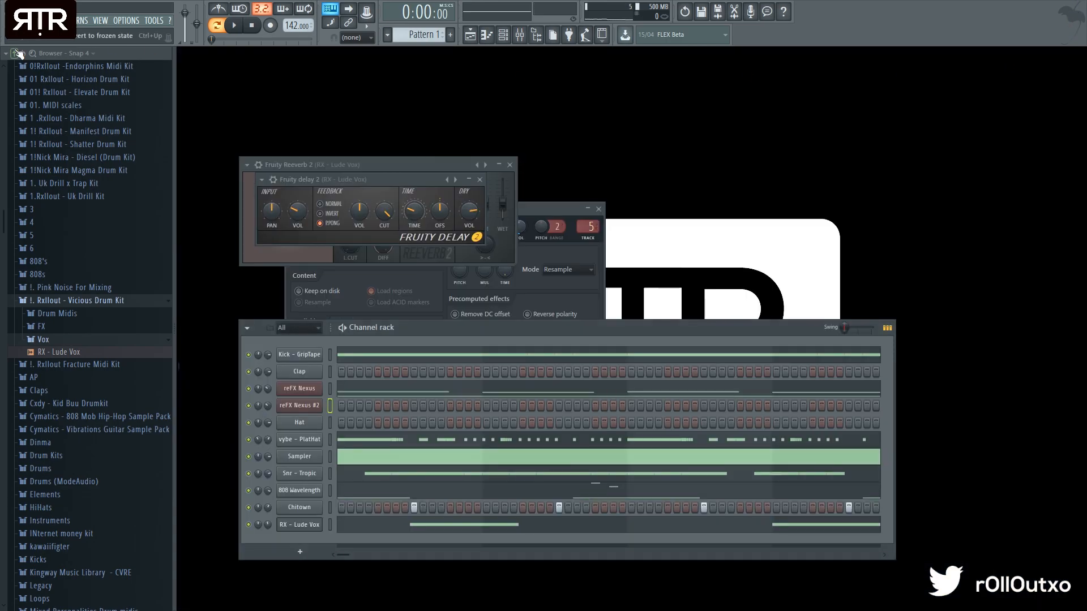
Expand the SouthSide Trap Bells folder of The Official SouthSide Drum Kit in the browser's packs
left_click(14, 53)
left_click(35, 267)
scroll(85, 396, "down", 5)
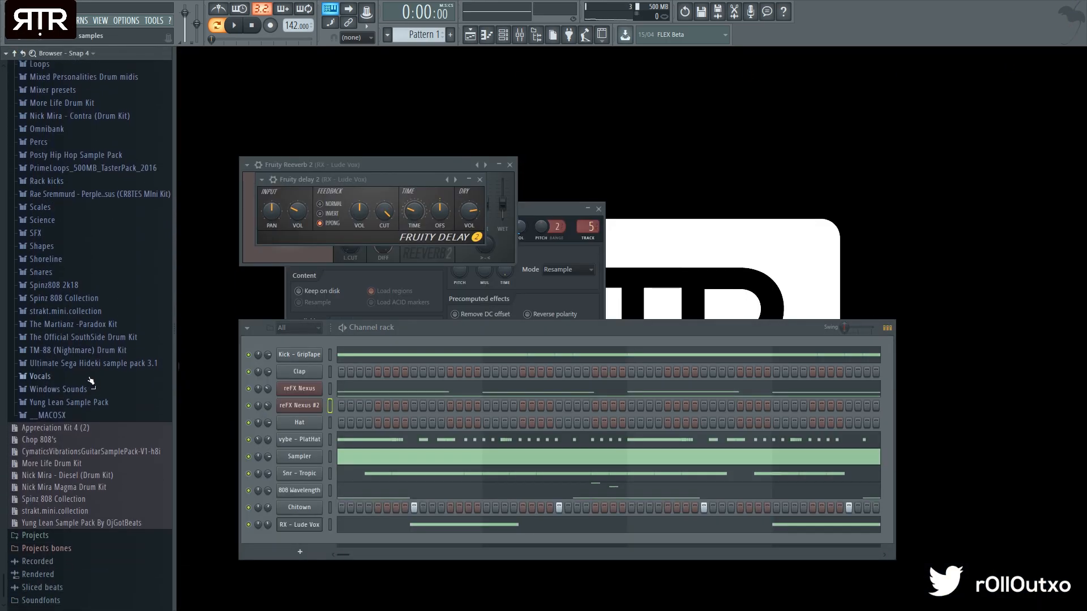
scroll(82, 498, "up", 1)
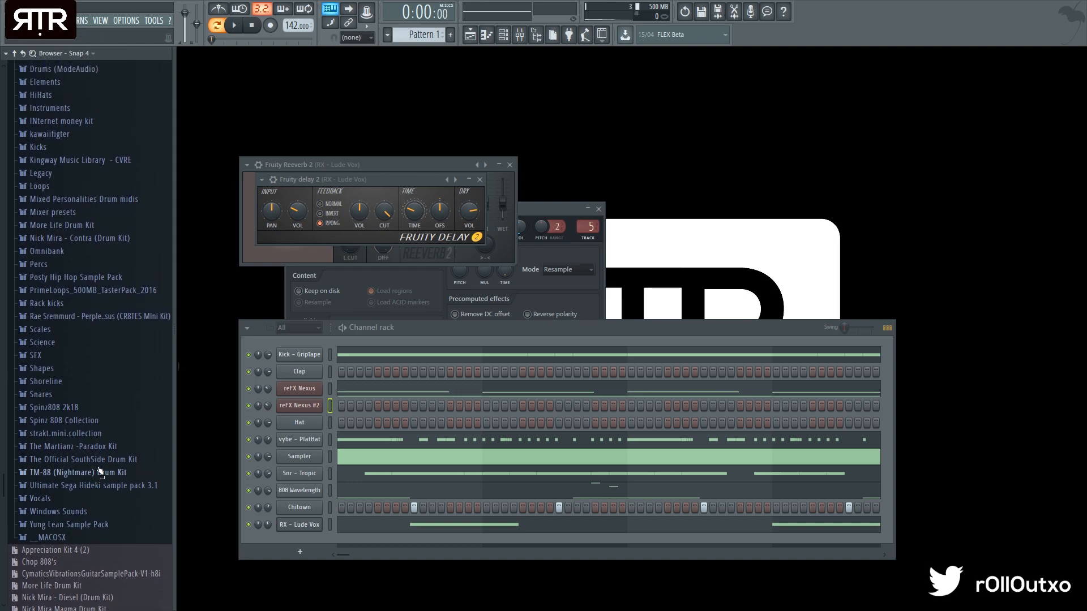
left_click(85, 459)
left_click(90, 473)
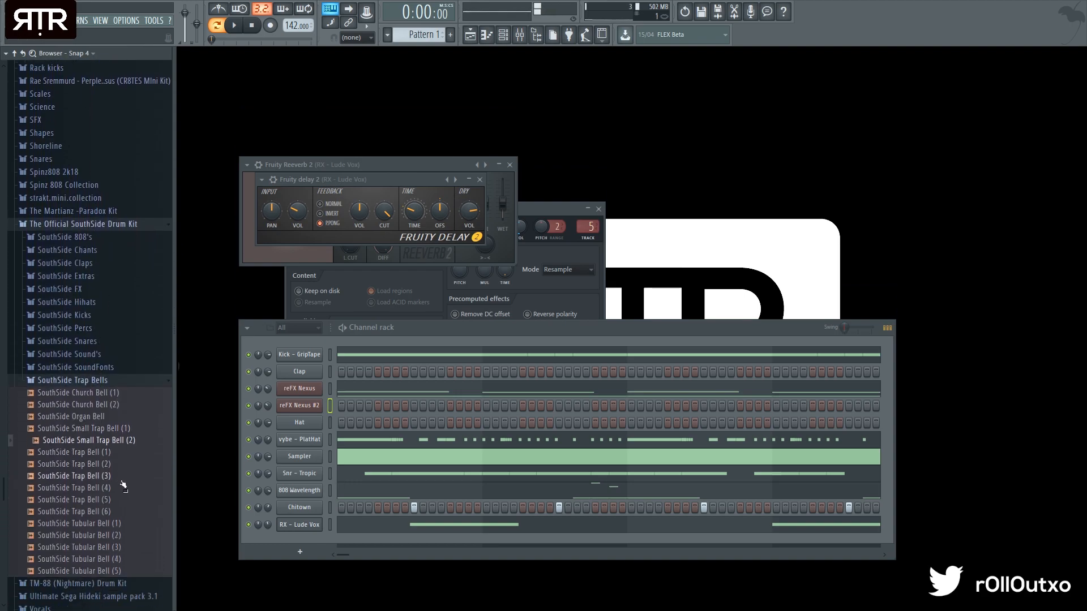
Audition the bell samples and add SouthSide Tubular Bell (2) as a new channel
left_click(108, 426)
left_click(115, 484)
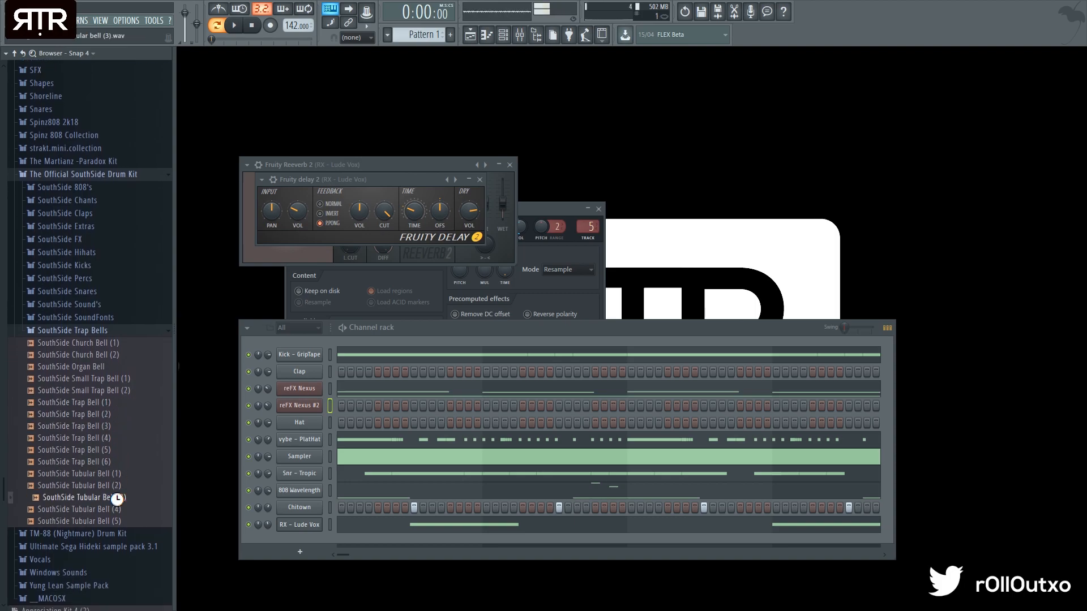
left_click_drag(120, 497, 283, 546)
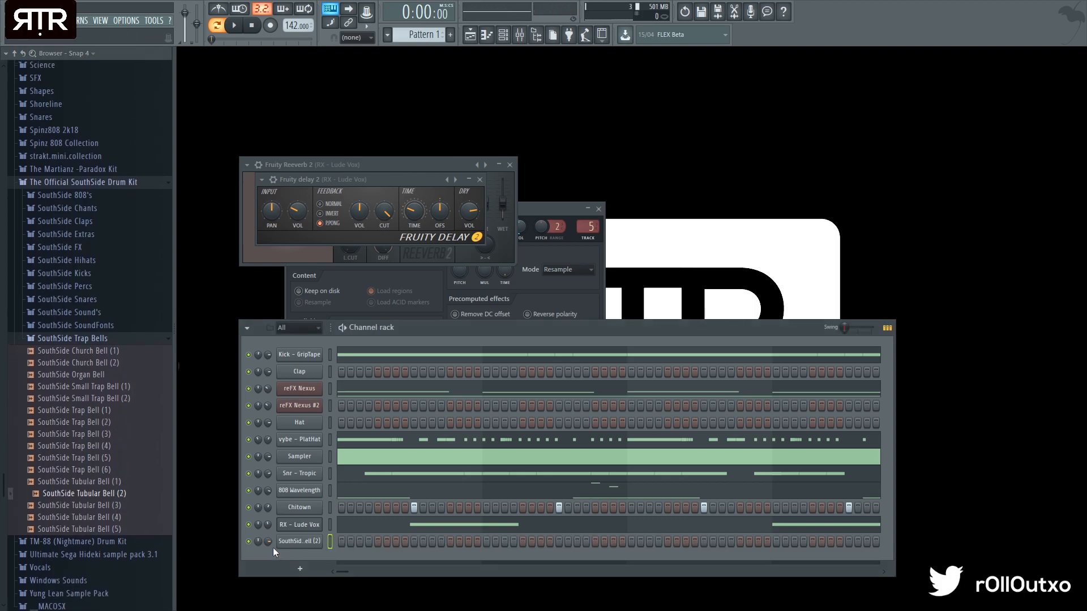
Place three short B5 notes across the second half of bar 3 for SouthSide Tubular Bell (2) and play the pattern
key("F7")
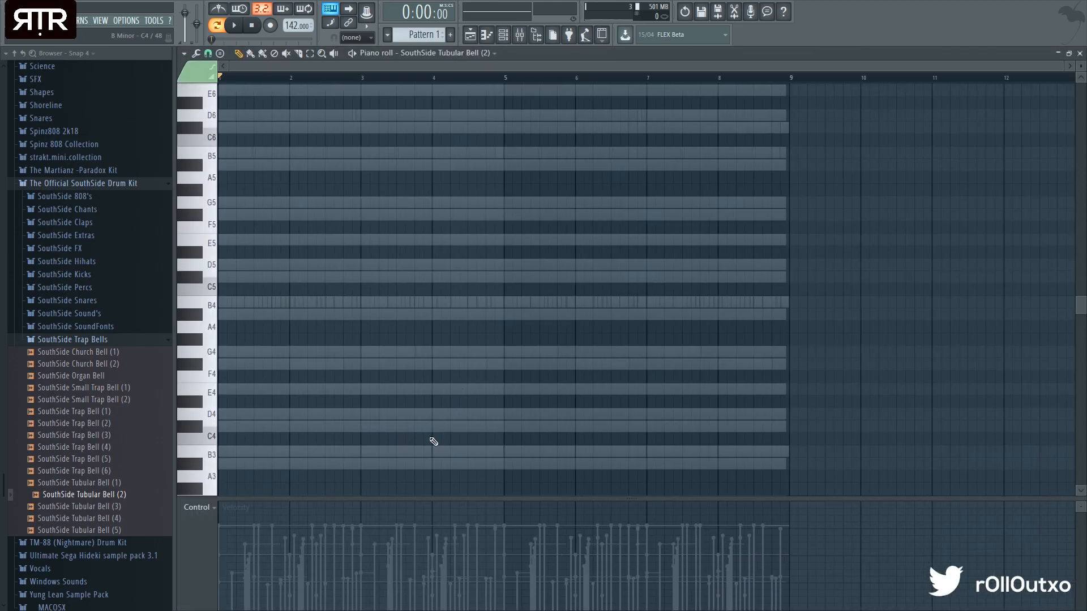
scroll(410, 289, "up", 2)
scroll(375, 248, "up", 4)
left_click_drag(381, 265, 401, 264)
left_click(415, 265)
left_click(427, 265)
key("space")
Transpose the three bell notes down one octave to B4 and copy them to the second half of bar 8
key("ctrl+a")
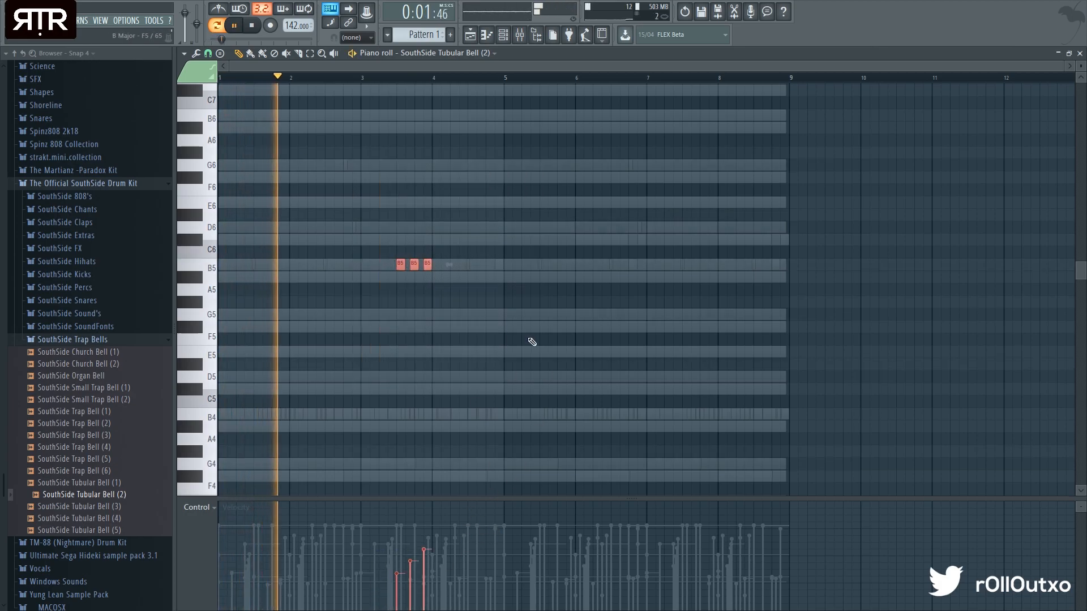
key("ctrl+Down")
scroll(478, 470, "down", 5)
left_click_drag(414, 227, 755, 244)
key("ctrl+d")
Pan the three bell notes in each group right, left and right, and close the piano roll
left_click(199, 508)
left_click(218, 527)
mouse_move(398, 559)
left_mouse_down()
mouse_move(399, 532)
mouse_move(415, 595)
mouse_move(429, 508)
left_mouse_up()
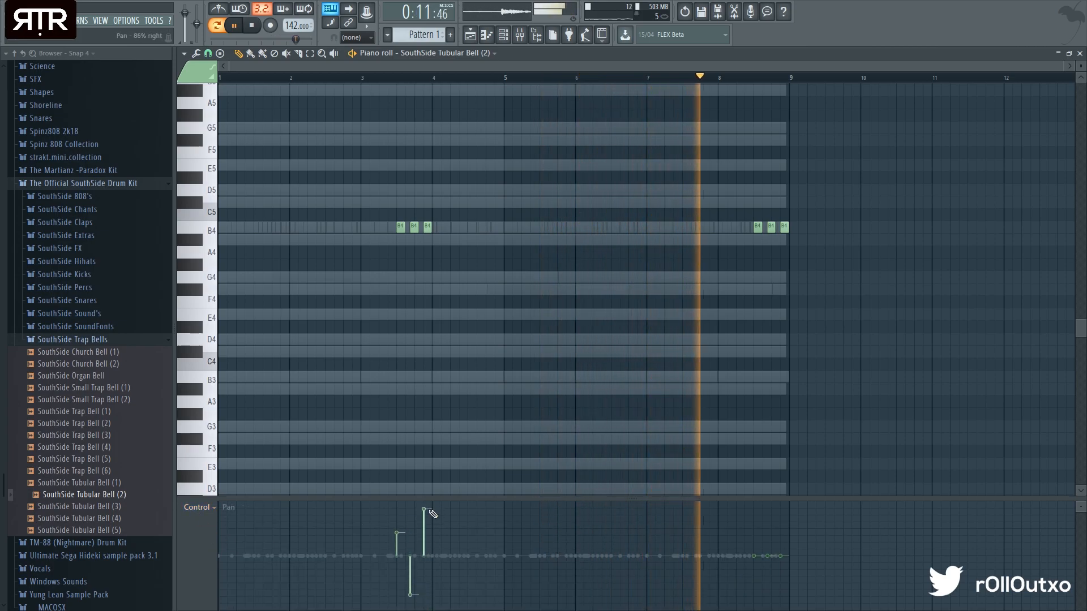
left_click_drag(754, 560, 755, 530)
mouse_move(768, 558)
left_mouse_down()
mouse_move(768, 580)
mouse_move(788, 519)
left_mouse_up()
key("ctrl+a")
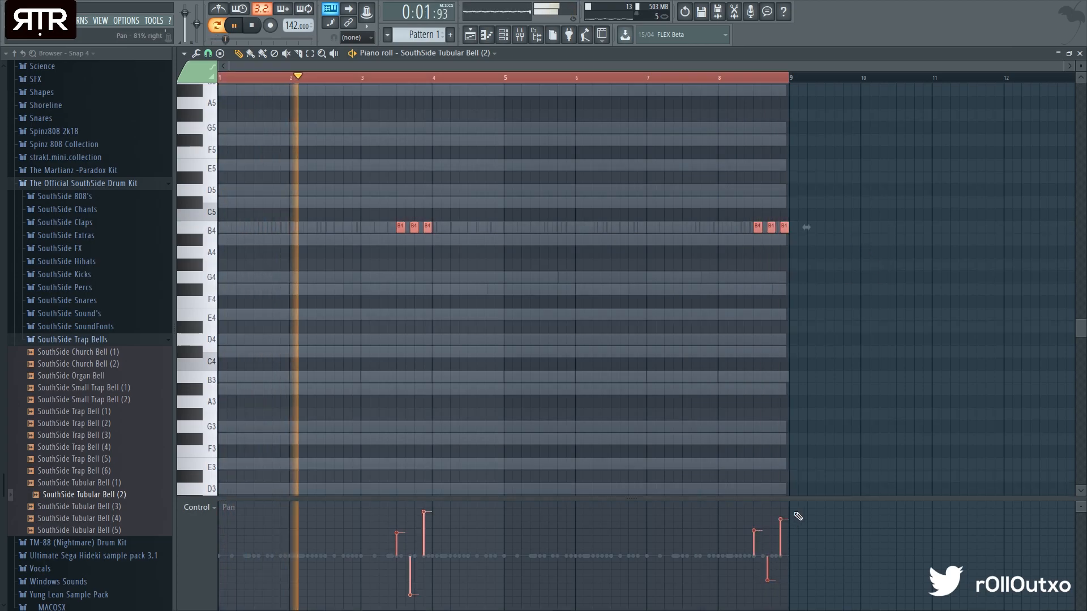
left_click(1079, 53)
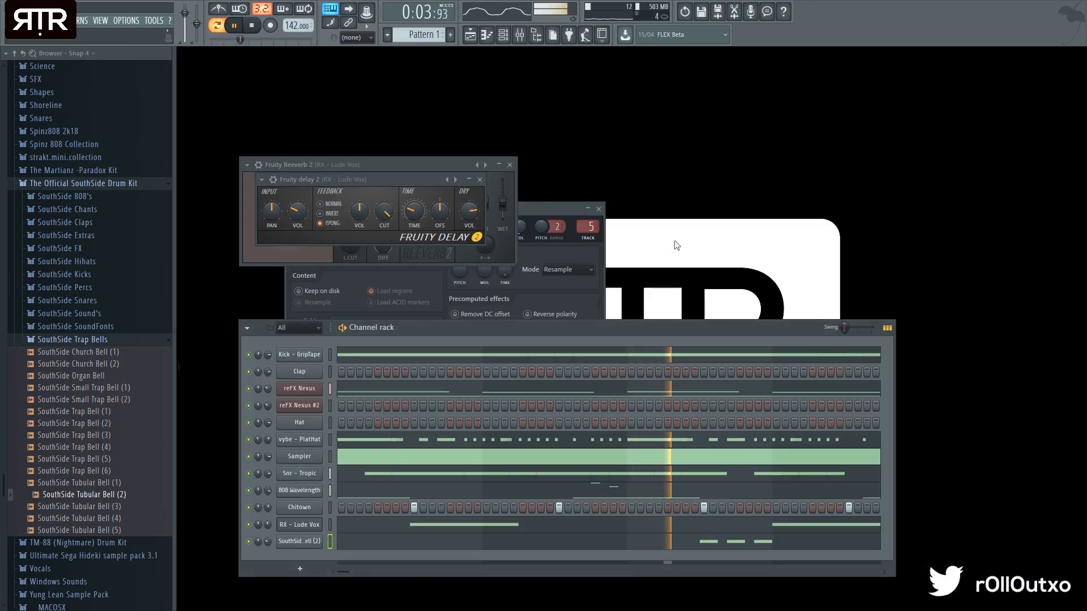
Close the vox sampler and effect windows, hide the browser and channel rack, and stop playback
left_click(599, 209)
left_click(480, 180)
left_click(510, 165)
left_click(519, 35)
left_click(520, 35)
left_click(536, 35)
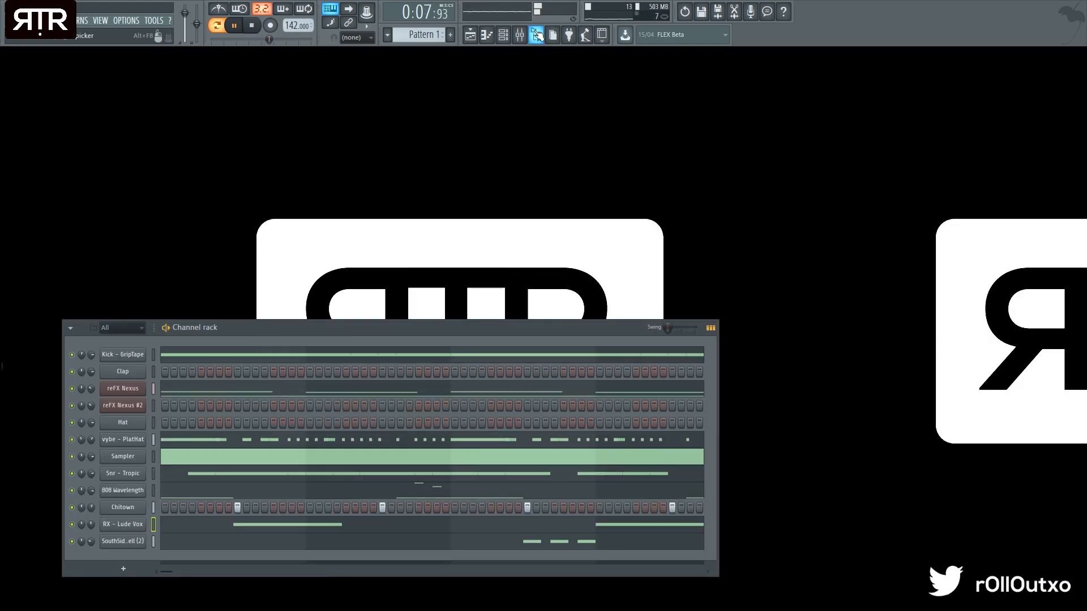
left_click(502, 34)
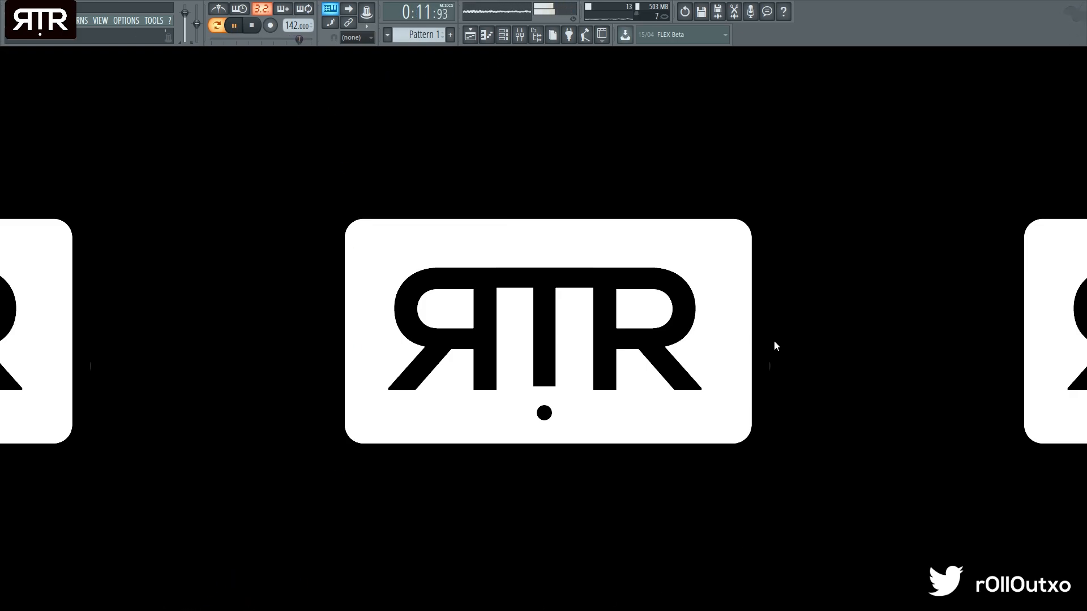
left_click(252, 25)
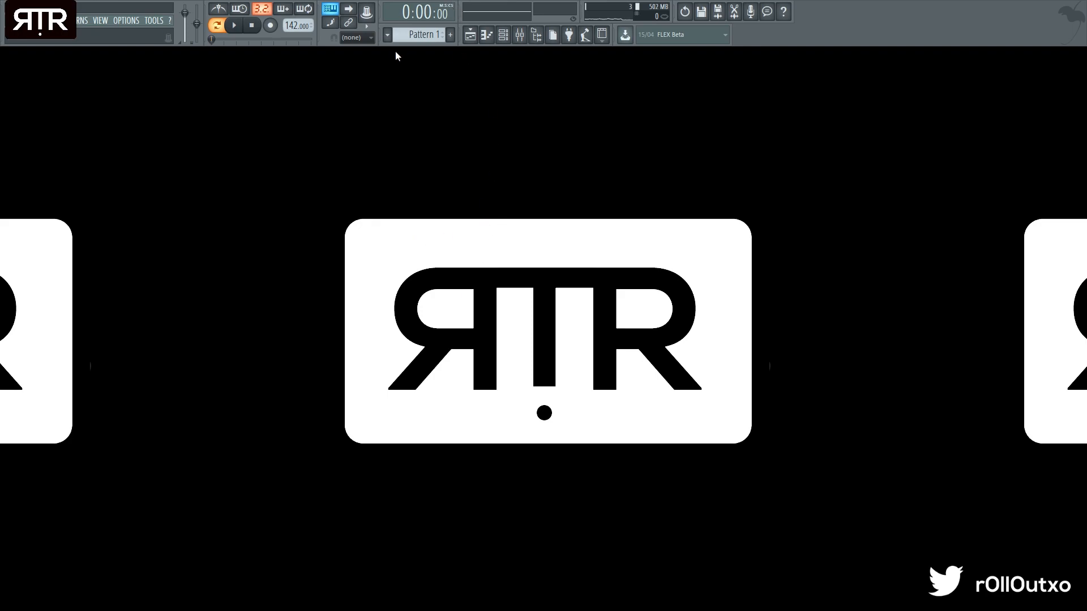
Show the playlist and place the Kick - GripTape pattern on Track 1 starting at bar 1
left_click(470, 35)
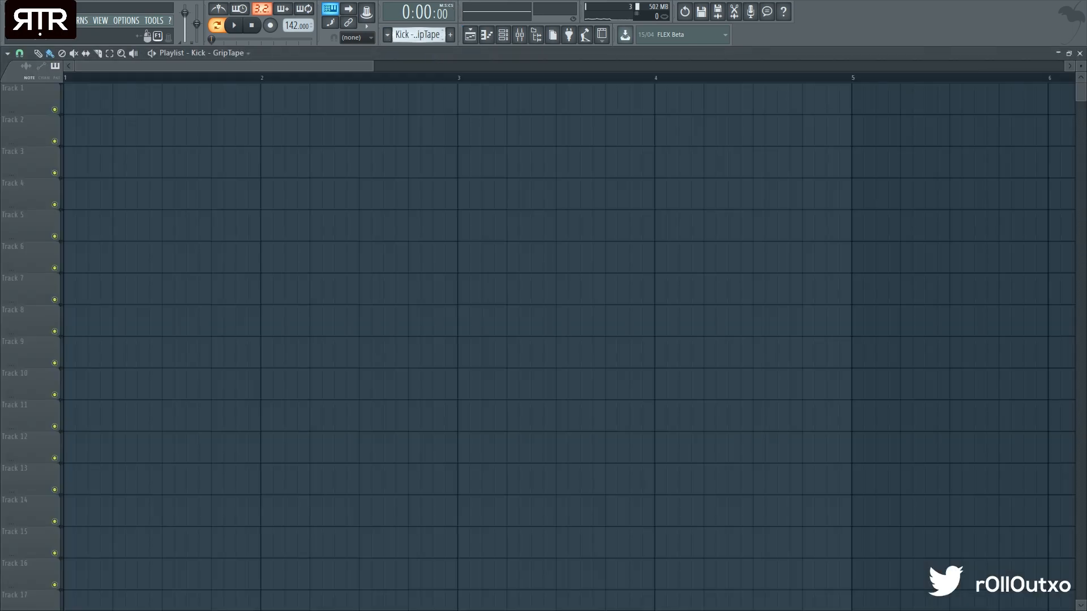
left_click_drag(143, 160, 212, 138)
right_click(240, 136)
left_click_drag(279, 174, 205, 110)
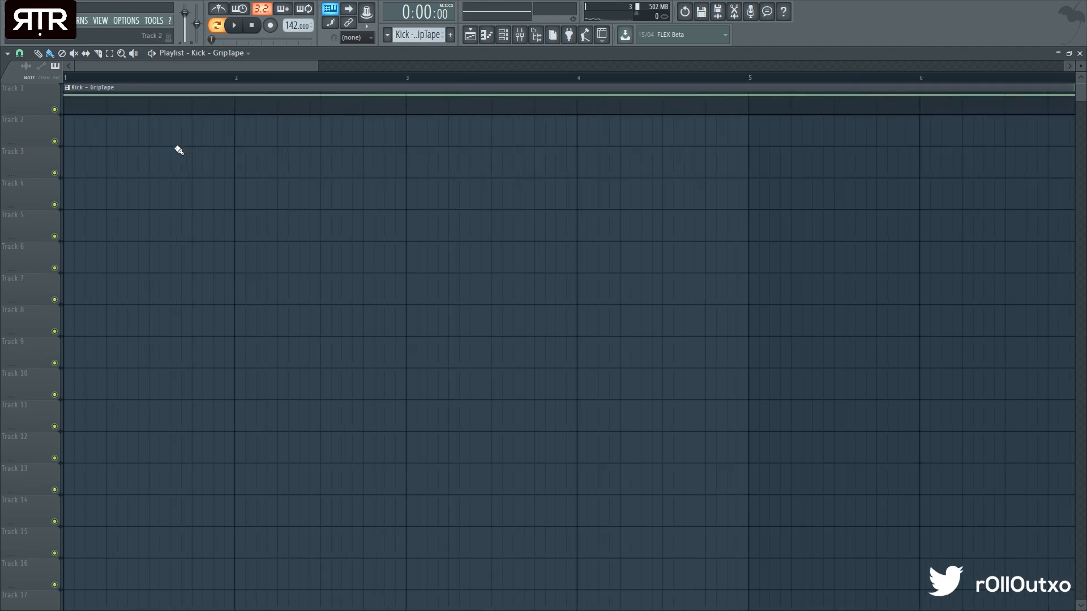
Place the reFX Nexus pattern on Track 2 and the vybe - PlatHat pattern on Track 3, both starting at bar 1
scroll(175, 139, "down", 5)
scroll(419, 39, "down", 1)
left_click_drag(238, 150, 92, 116)
scroll(419, 34, "down", 1)
left_click_drag(177, 167, 130, 170)
scroll(447, 39, "down", 1)
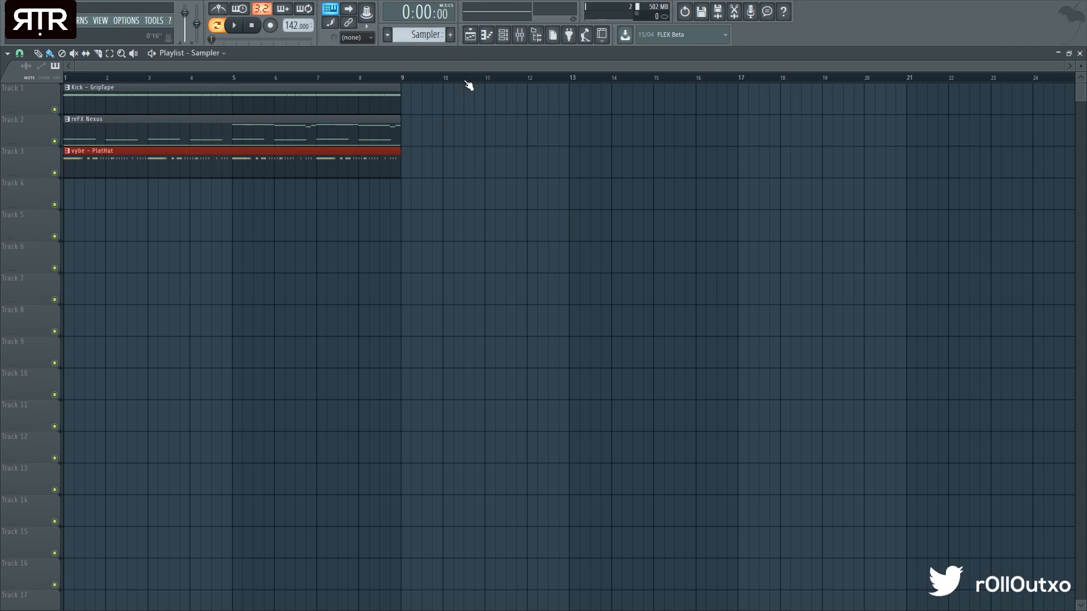
Place the Snr - Tropic, 808 Wavelength, Chitown and RX - Lude Vox patterns on Tracks 4 to 7, starting at bar 1
scroll(418, 34, "down", 1)
left_click(107, 195)
left_click_drag(107, 204, 64, 198)
left_click(145, 214)
left_click_drag(145, 221, 103, 221)
key("KP_Add")
left_click(162, 260)
mouse_move(277, 271)
left_mouse_down()
mouse_move(172, 271)
mouse_move(203, 303)
mouse_move(134, 281)
mouse_move(315, 272)
left_mouse_up()
key("KP_Add")
right_click(307, 289)
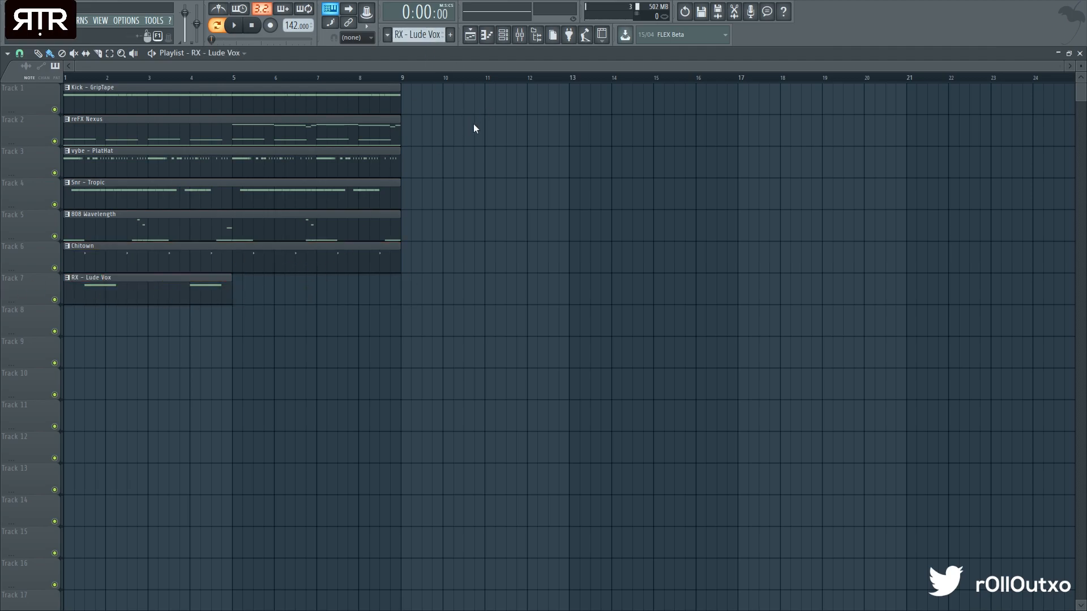
Place SouthSide Tubular Bell (2) on Track 8 at bar 1, repeat RX - Lude Vox at bar 5, and close the playlist
key("KP_Add")
left_click(126, 316)
left_click_drag(126, 316, 65, 315)
left_click_drag(130, 296, 296, 289)
right_click(294, 286)
mouse_move(111, 278)
left_mouse_down()
mouse_move(253, 296)
mouse_move(461, 248)
mouse_move(315, 286)
left_mouse_up()
left_click(1079, 54)
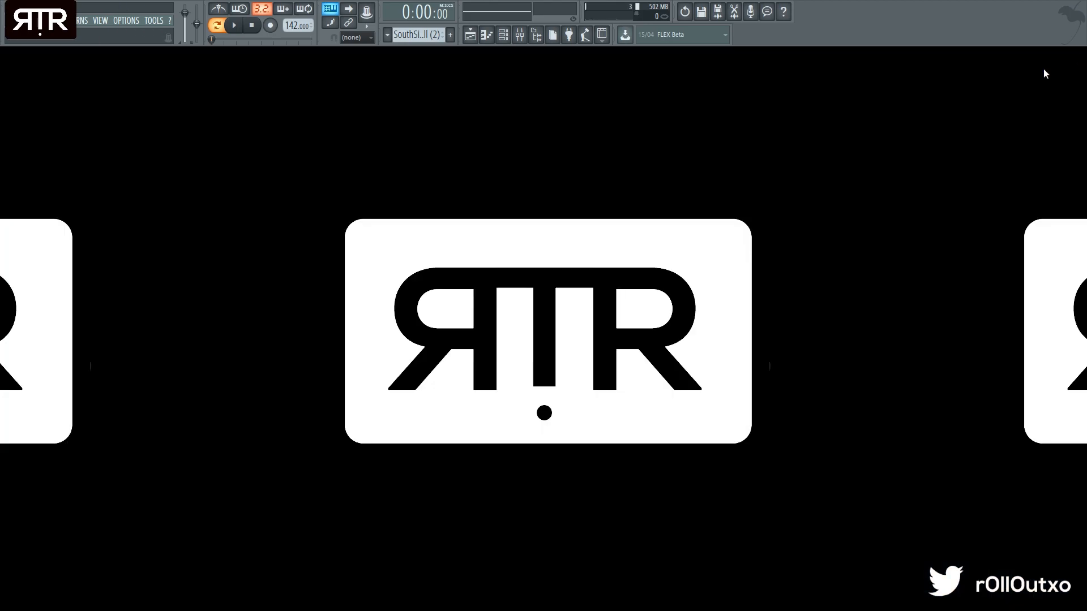
Show the channel rack, select and audition the reFX Nexus pattern, and bring up its plugin window
left_click(504, 36)
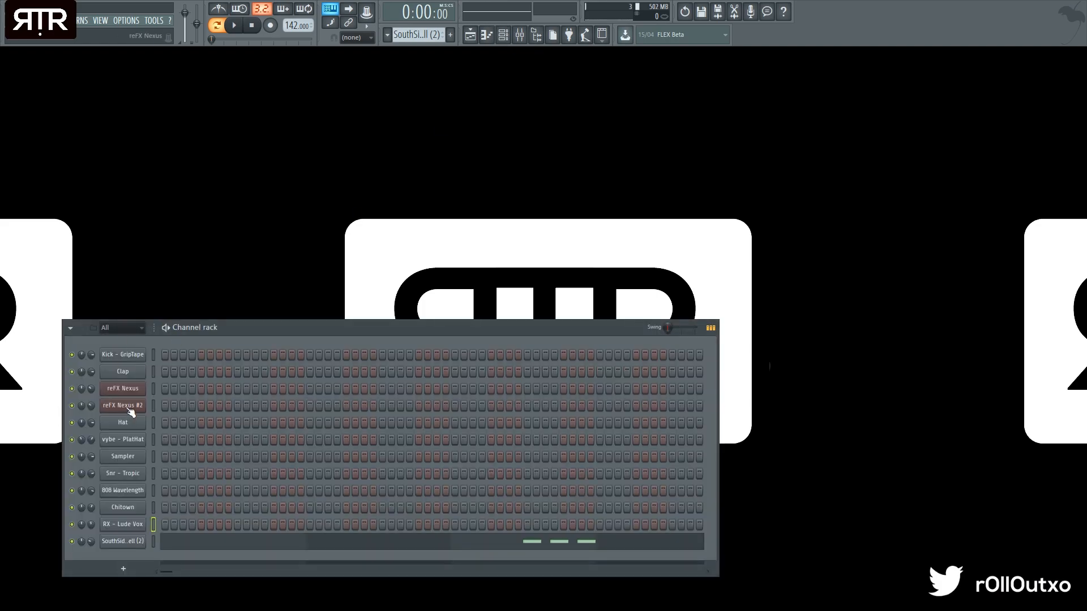
left_click(133, 389)
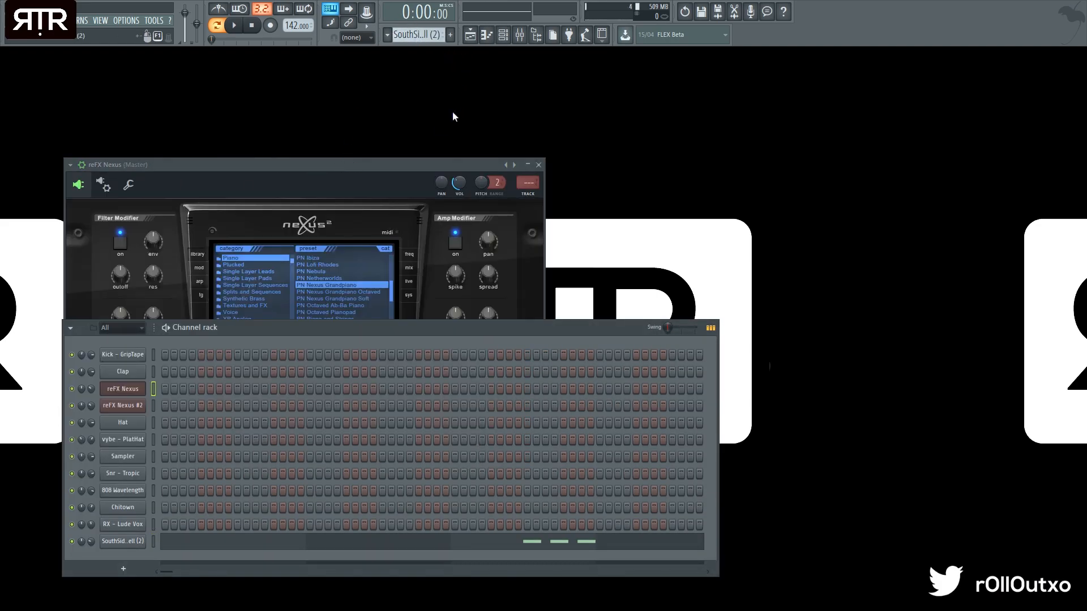
left_click(467, 56)
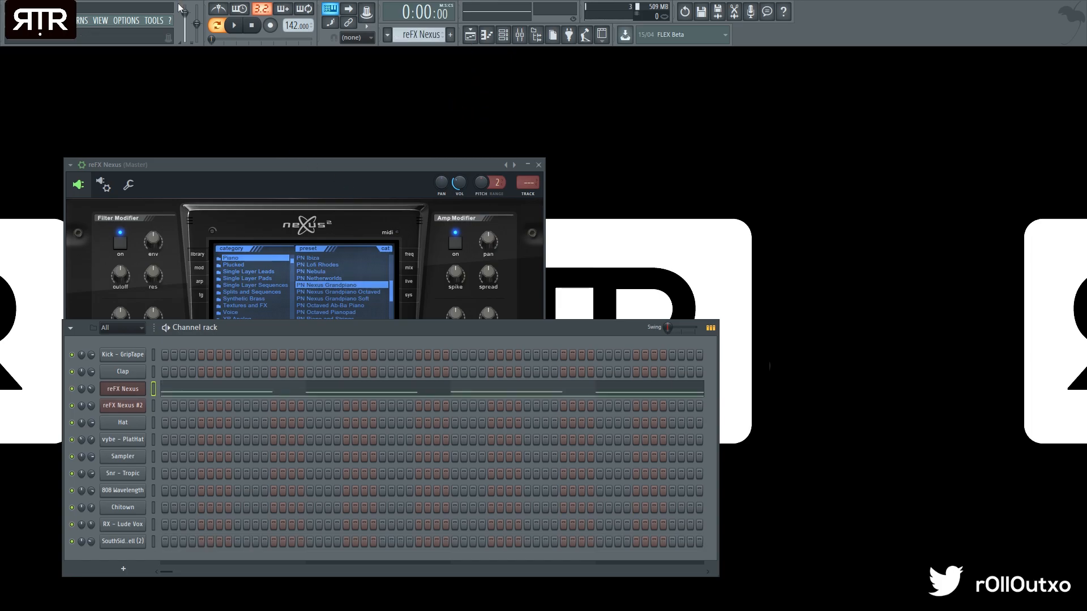
left_click(232, 25)
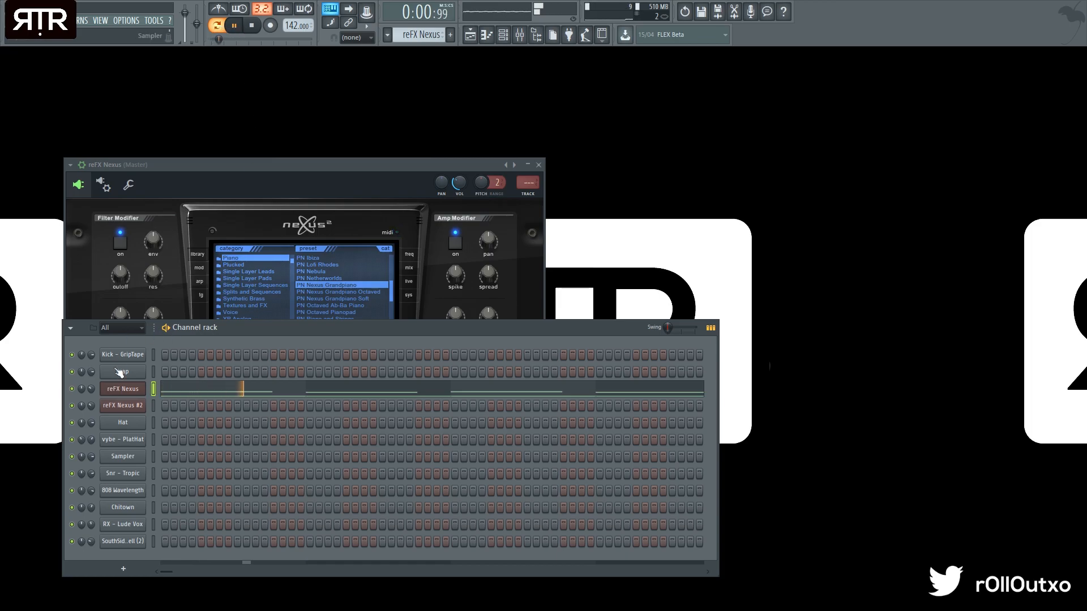
left_click(122, 390)
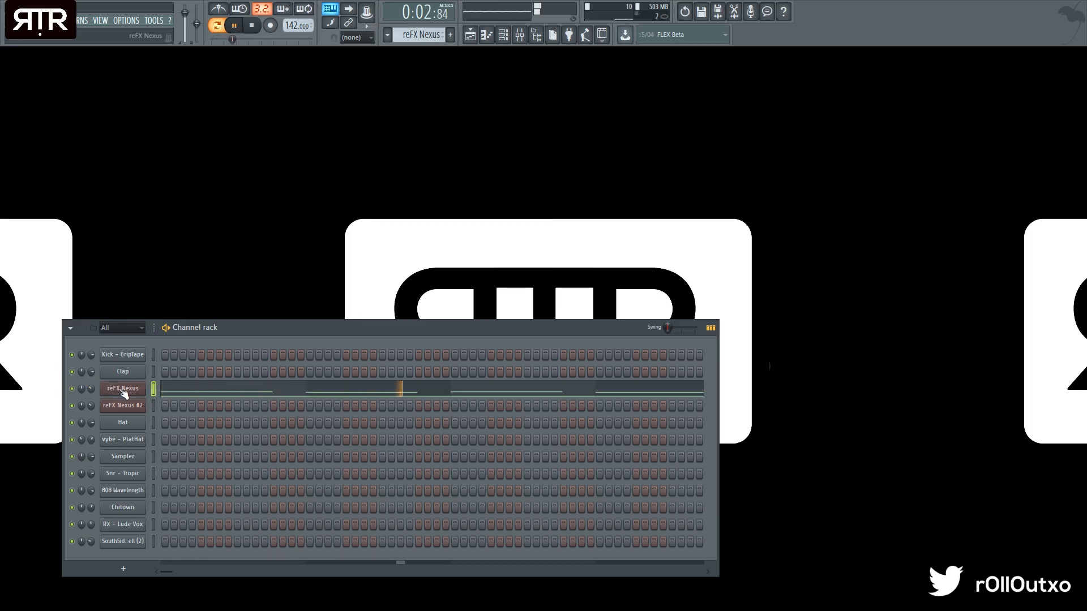
left_click(121, 392)
left_click_drag(277, 170, 579, 182)
key("space")
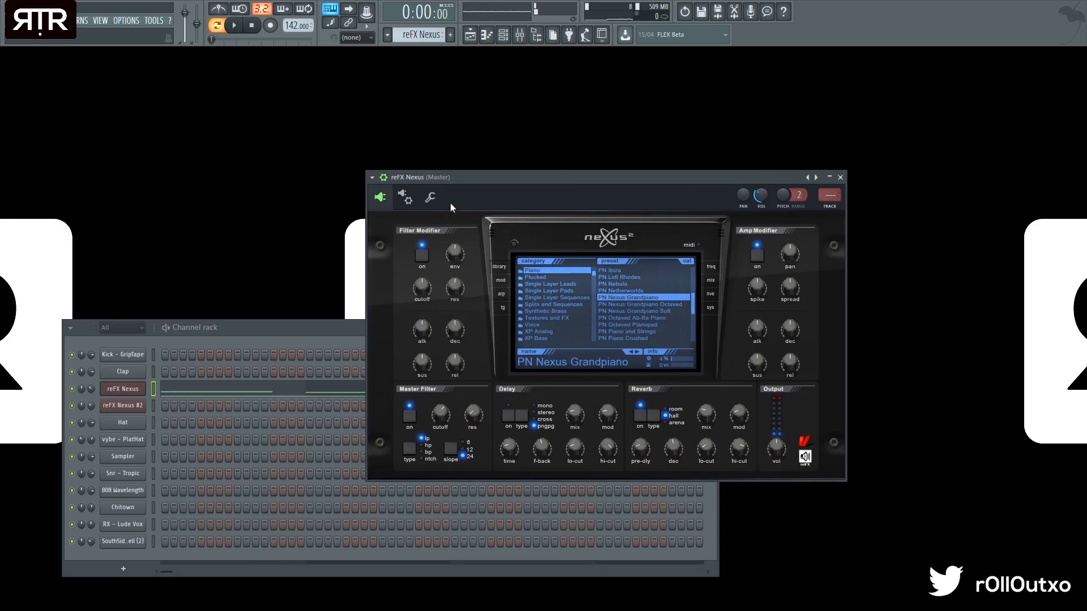
Examine the reFX Nexus wrapper settings and miscellaneous channel functions, and close the plugin window
left_click(405, 198)
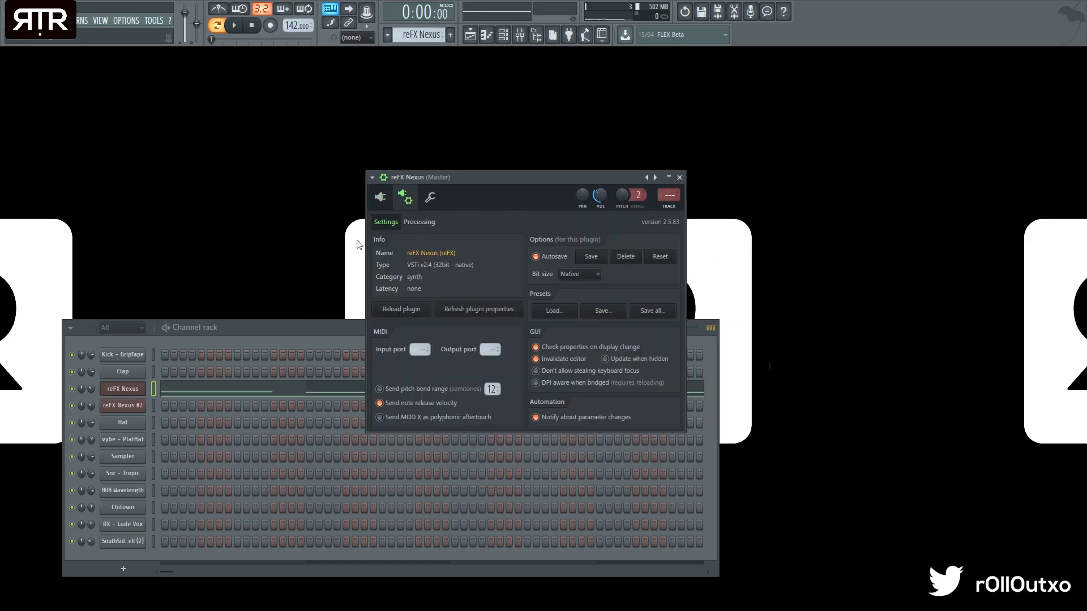
left_click(430, 198)
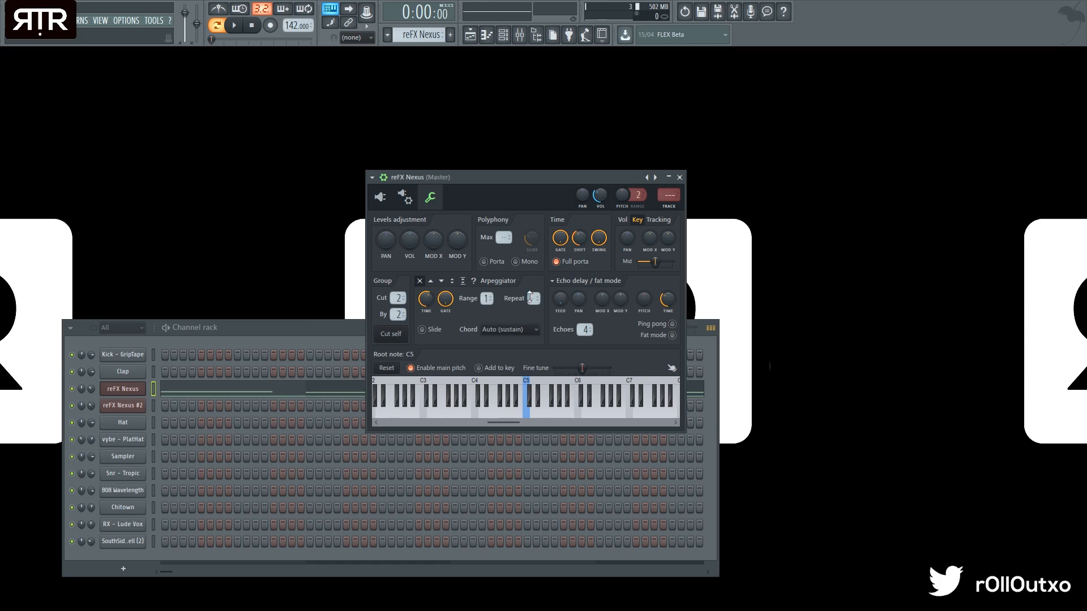
left_click(679, 178)
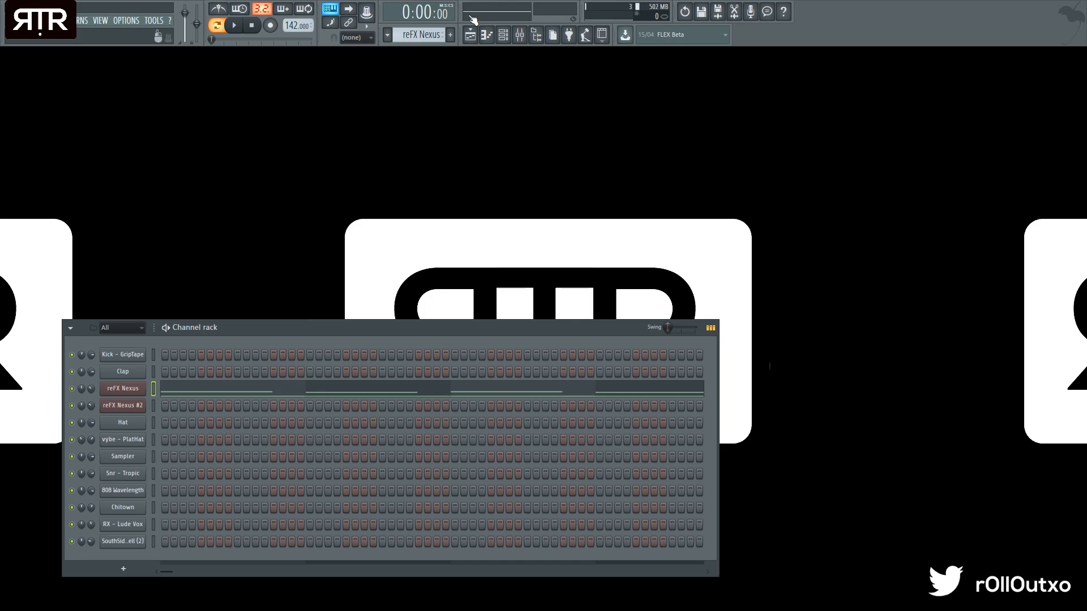
Arrange the drum, 808, vox and bell clips to start at bar 9, keeping reFX Nexus at bar 1
left_click(470, 41)
left_click_drag(452, 368, 65, 146)
key("ctrl+b")
left_click_drag(273, 103, 610, 86)
right_click(311, 170)
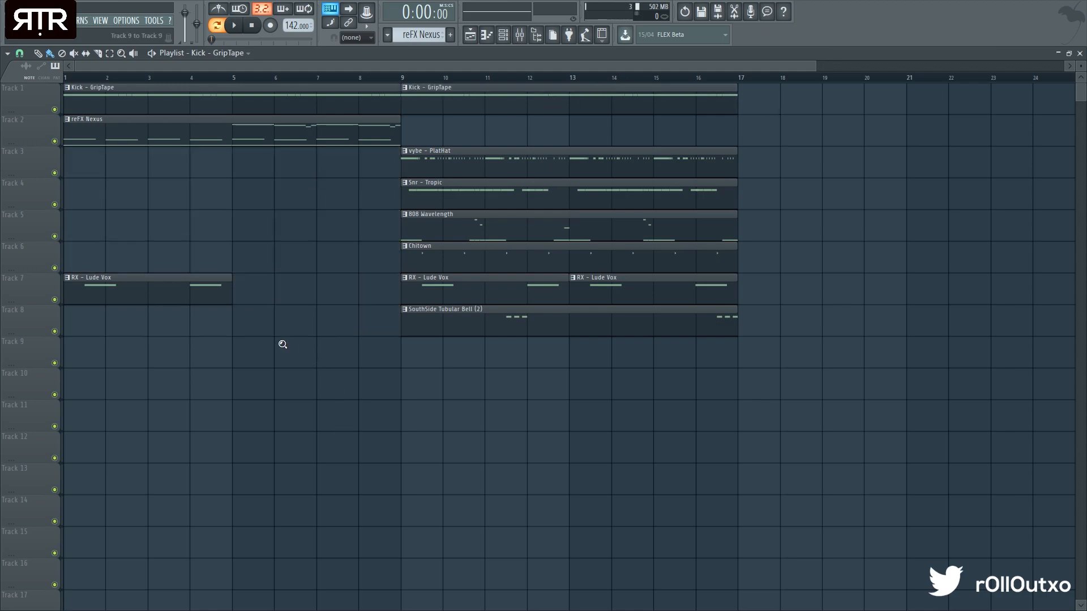
Delete the leftover RX - Lude Vox and Kick - GripTape clips from the eight-bar intro
right_click(283, 344, "ctrl")
right_click(201, 457)
scroll(201, 190, "down", 3)
right_click(226, 96)
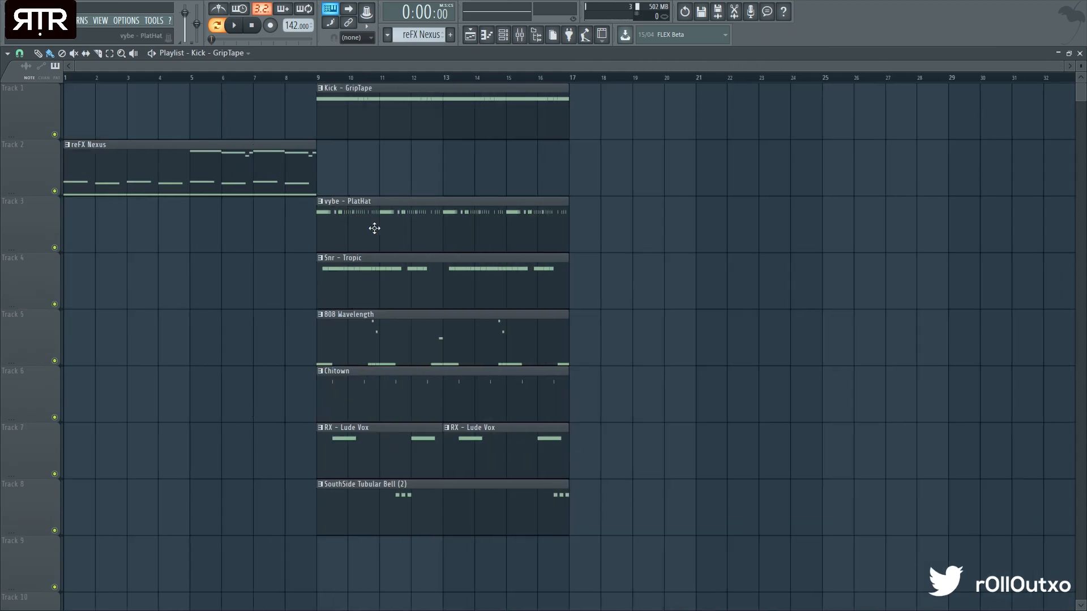
Duplicate the clips of bars 9 to 16 to bar 17, and copy reFX Nexus to bars 9 and 17
left_click_drag(623, 590, 368, 85)
mouse_move(376, 117)
left_mouse_down()
mouse_move(714, 121)
mouse_move(641, 121)
left_mouse_up()
left_click(561, 173, "ctrl")
left_click_drag(151, 174, 246, 174)
left_click_drag(400, 179, 636, 182)
Start playback, close the playlist, check the mixer, and switch to song mode before stopping
scroll(818, 316, "down", 2)
key("space")
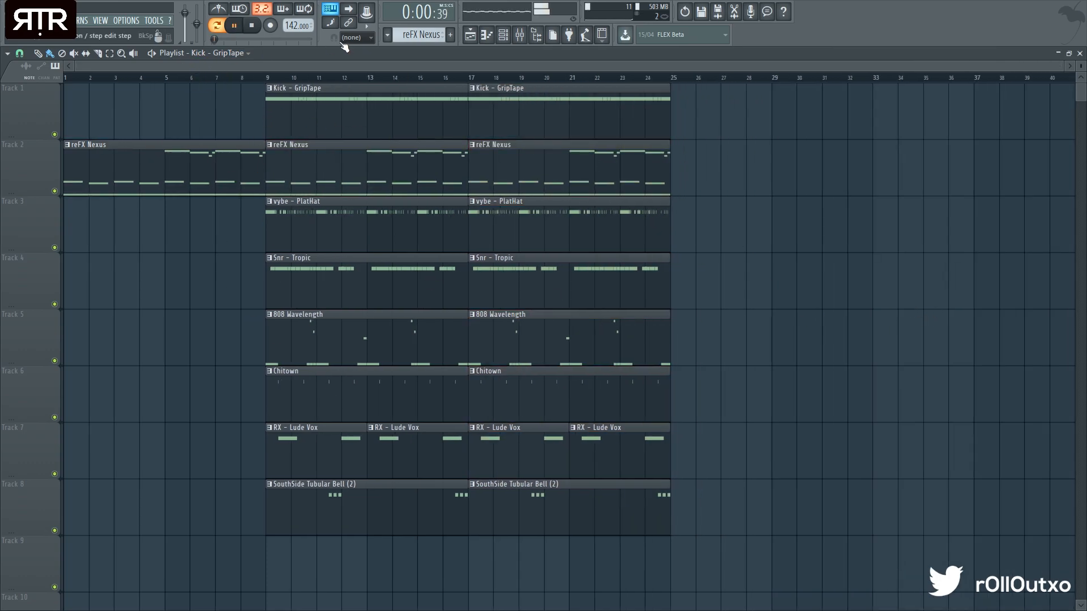
left_click(1079, 53)
left_click(519, 35)
left_click(520, 35)
key("l")
key("space")
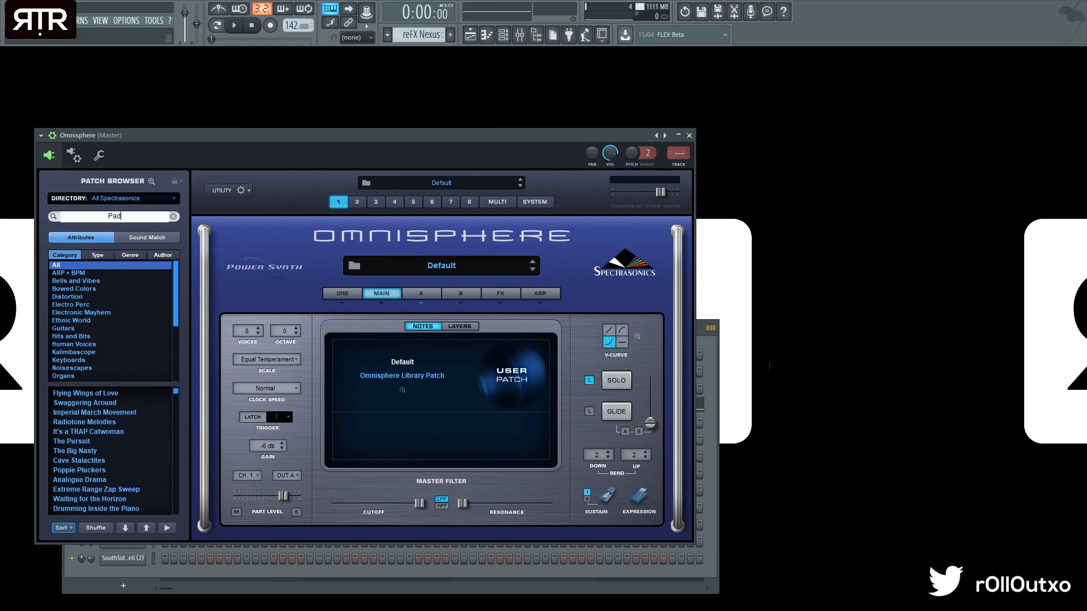
Search the Omnisphere patches for Pad, filter by the Ambient genre, and load Glassbell Voxpad
key("Return")
left_click(97, 255)
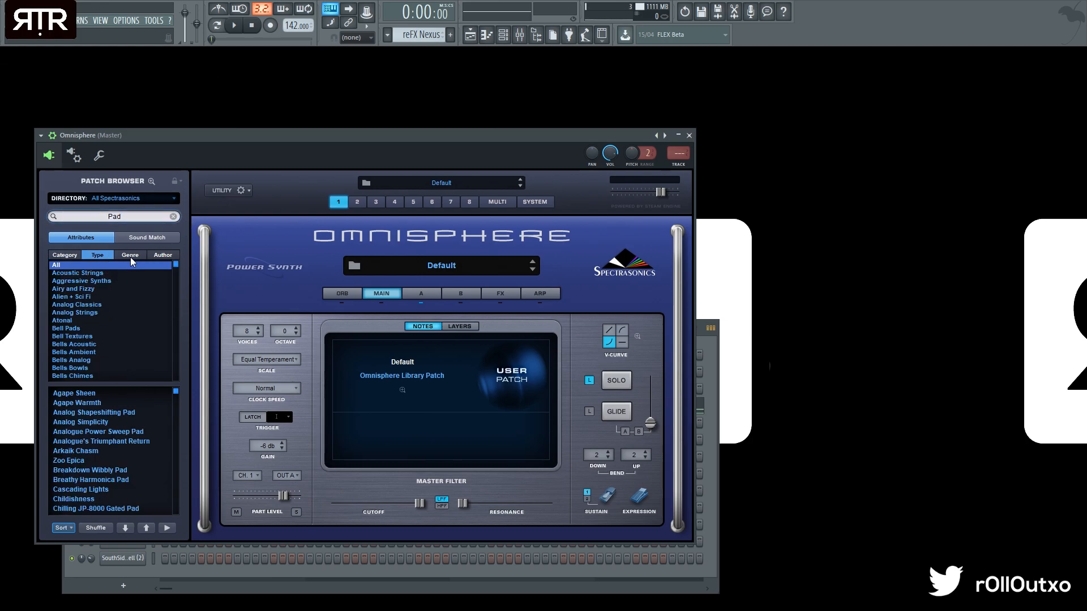
left_click(129, 254)
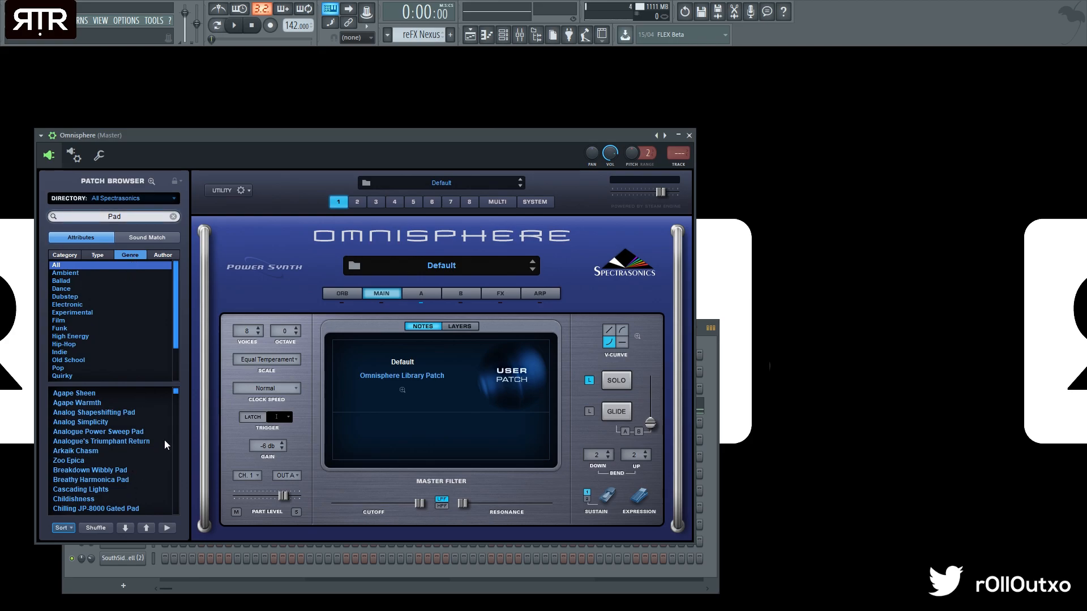
left_click(107, 352)
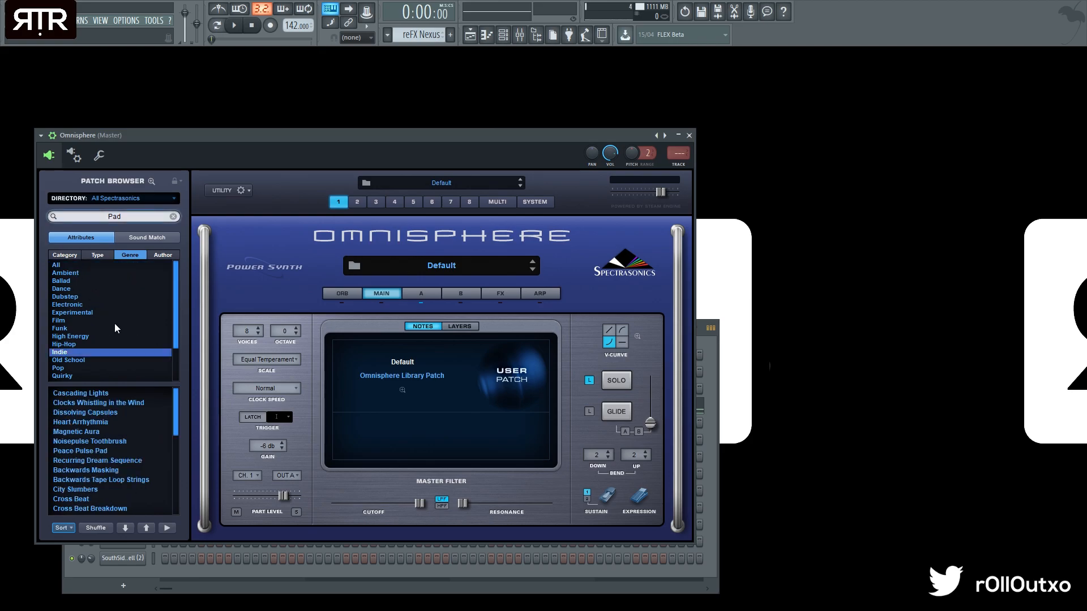
left_click(107, 273)
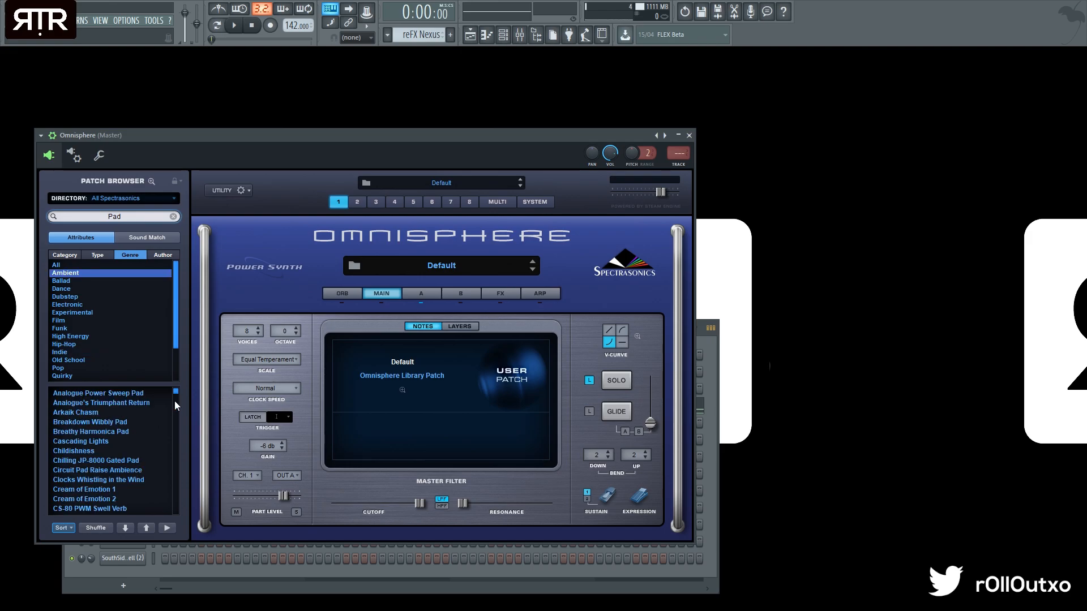
left_click_drag(176, 400, 178, 446)
left_click(102, 451)
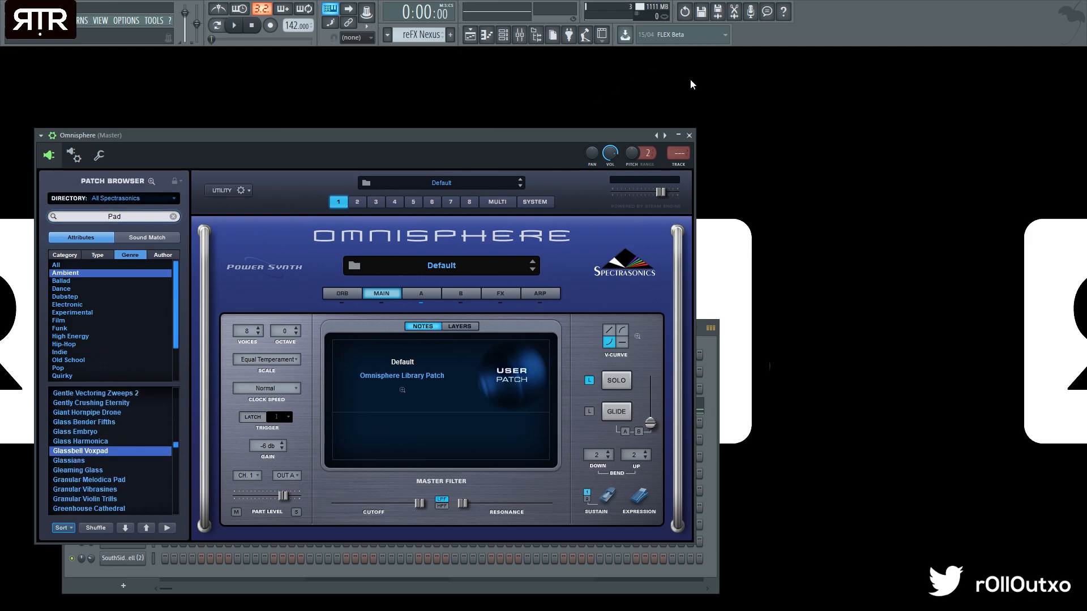
Close Omnisphere, paste the reFX Nexus notes into its channel, and lower the channel volume
left_click(688, 135)
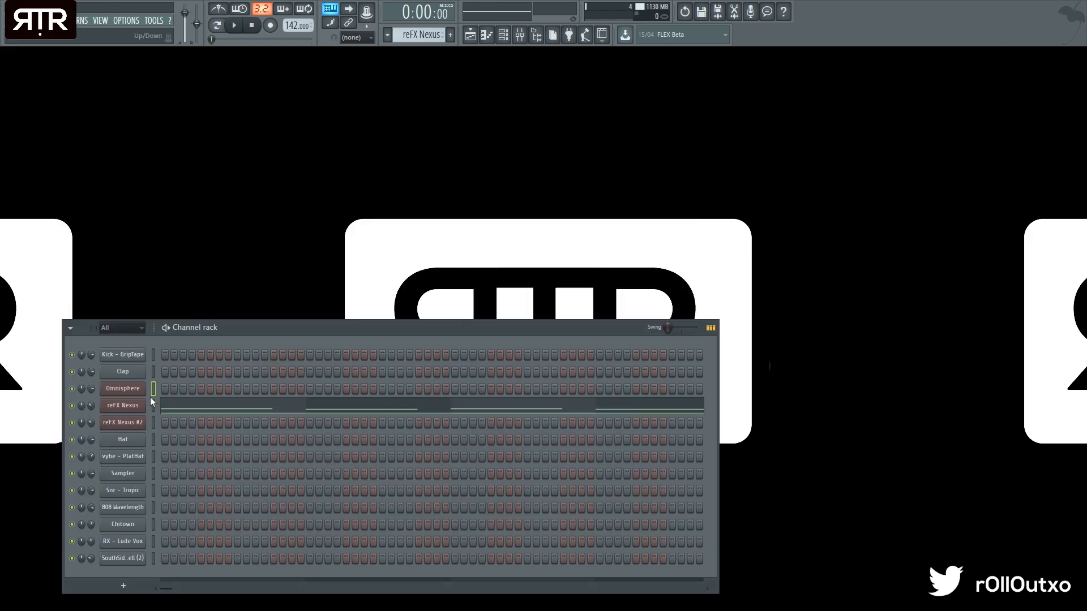
left_click(153, 392)
key("ctrl+v")
left_click_drag(91, 390, 91, 416)
Play the song with the Omnisphere layer, and check its loaded patch and the playlist
key("space")
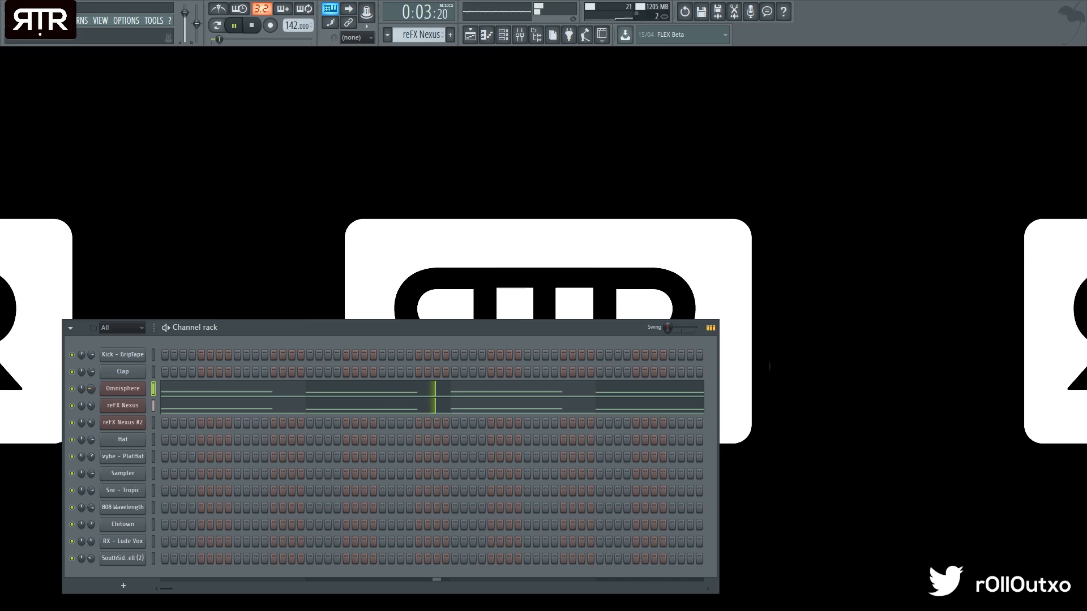
left_click(107, 385)
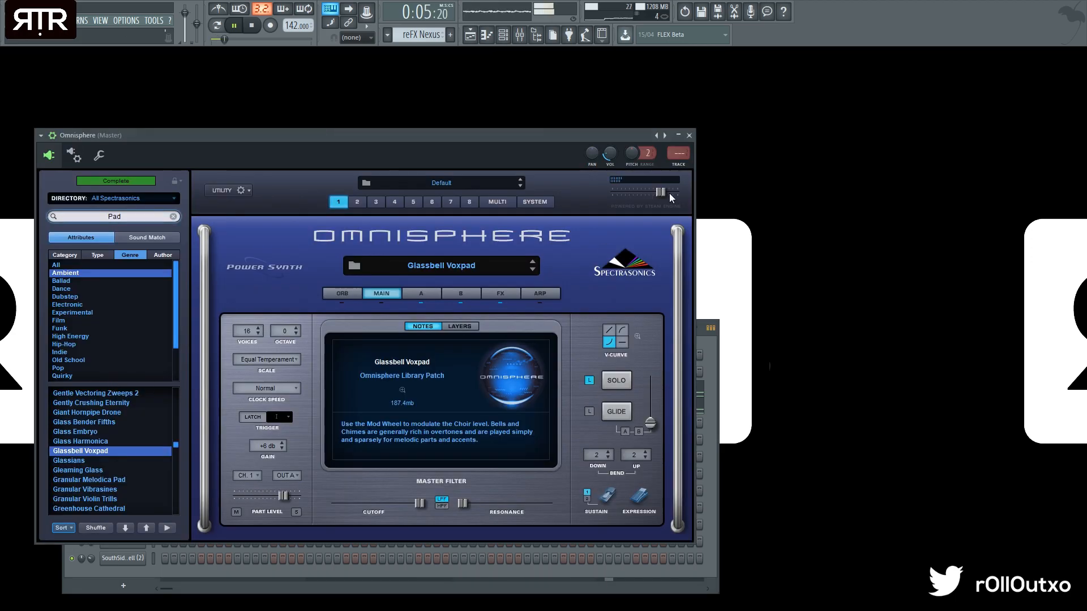
left_click(690, 133)
left_click(470, 35)
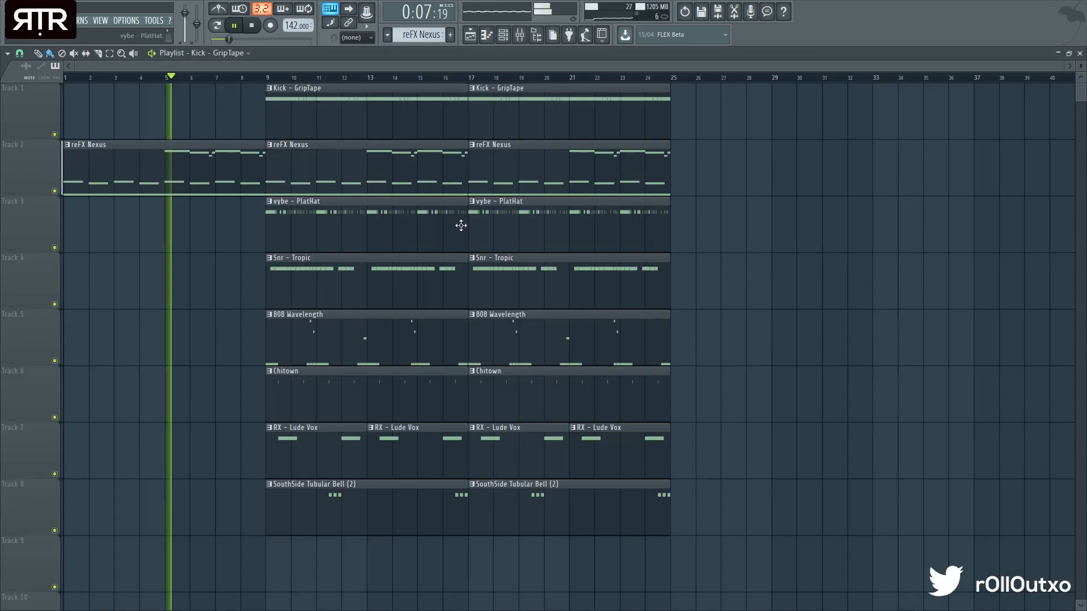
left_click(1080, 52)
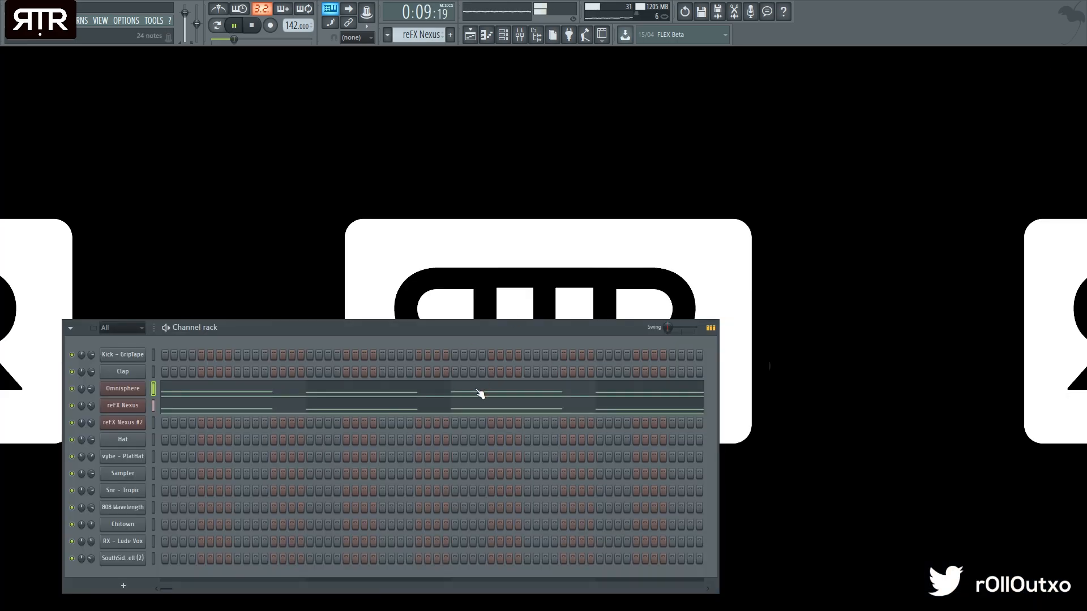
Stop playback, mute the upper melody notes in the second half of the Omnisphere part, and close the piano roll
left_click(478, 392)
key("space")
left_click_drag(1041, 243, 566, 91)
key("alt+m")
left_click(1080, 52)
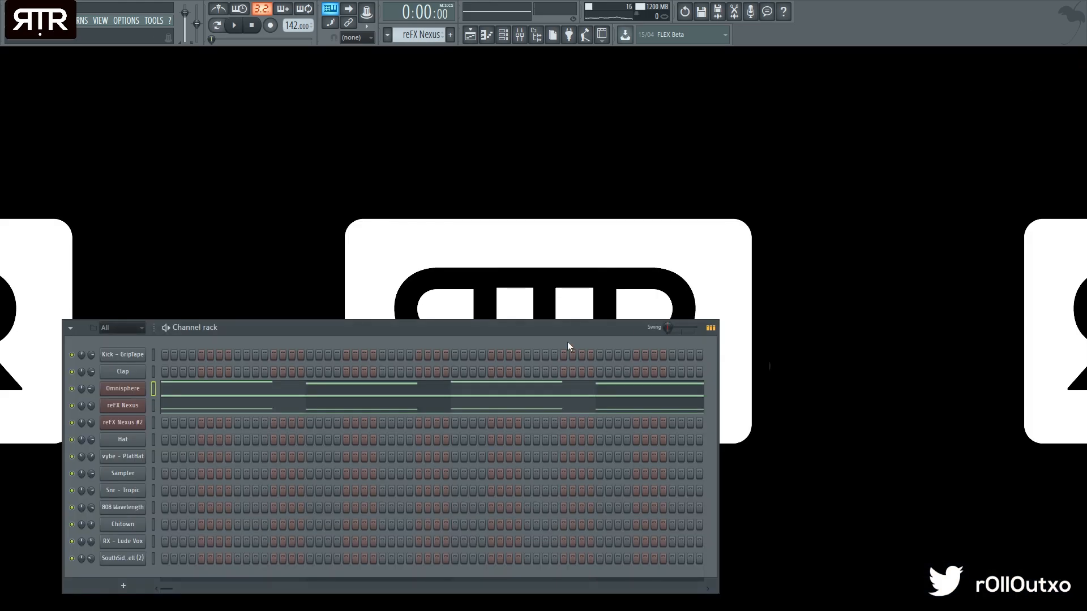
Play the arrangement from the playlist, close it, and briefly check the mixer
left_click(470, 35)
key("space")
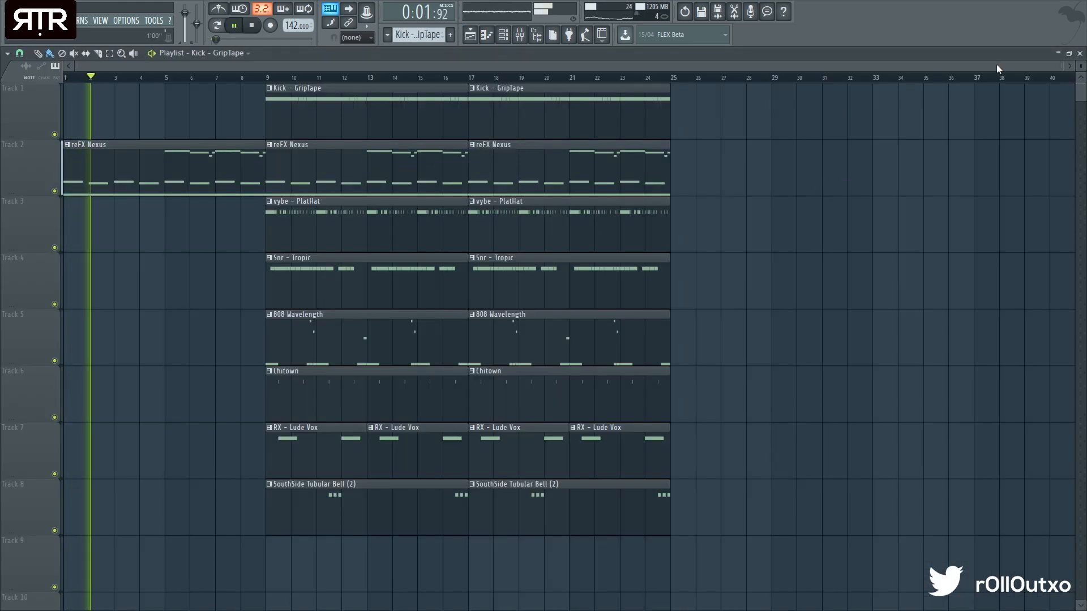
left_click(1080, 53)
left_click(512, 36)
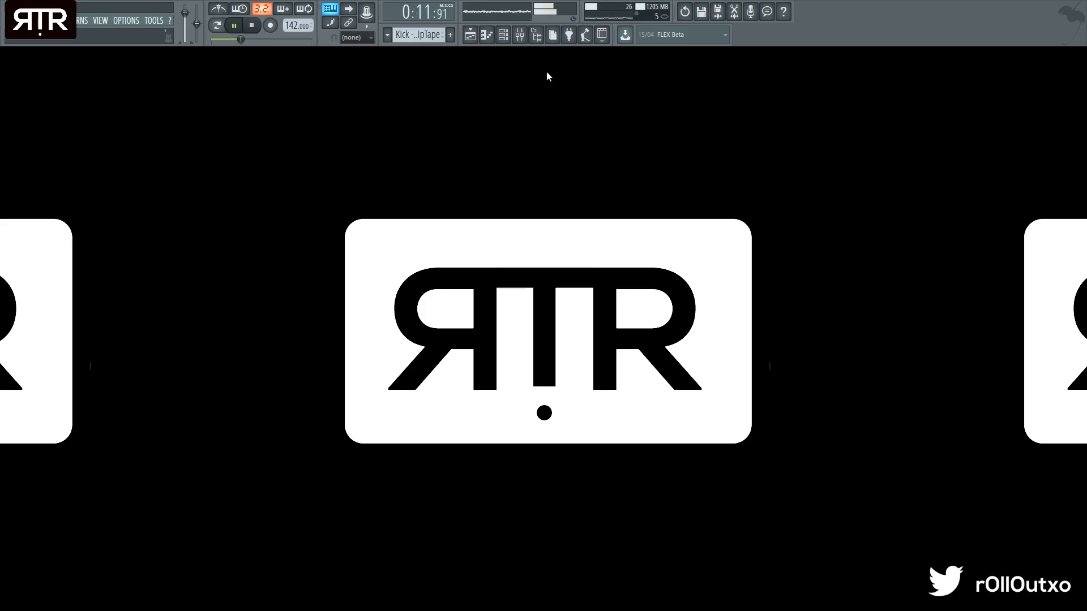
left_click(520, 36)
left_click(521, 37)
Delete the vybe - PlatHat clip from bars 9 to 16 in the playlist and restart playback
left_click(470, 35)
right_click(355, 241)
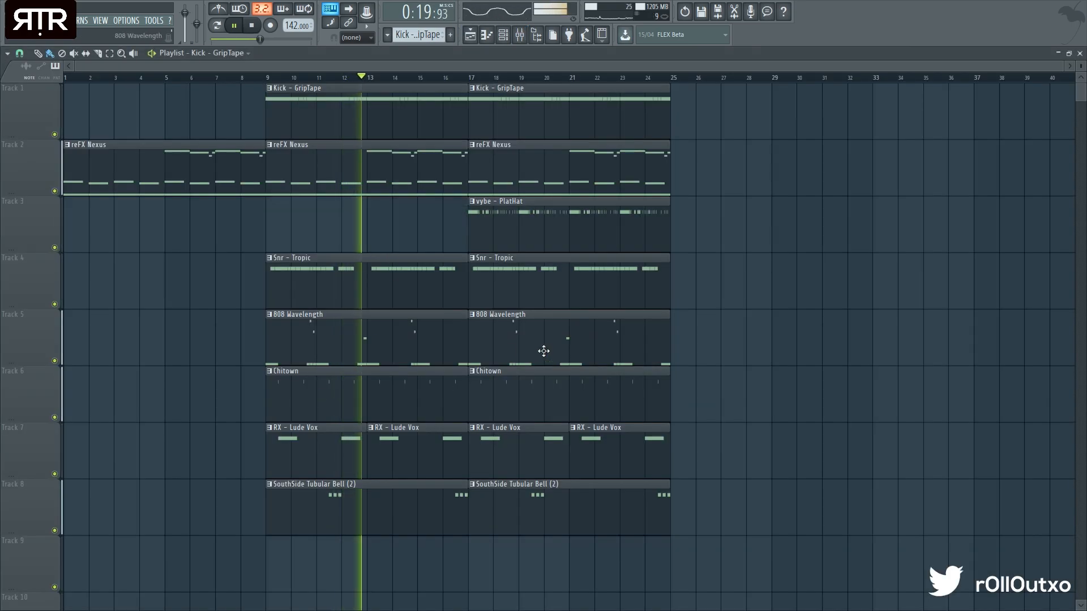
key("space")
key("space")
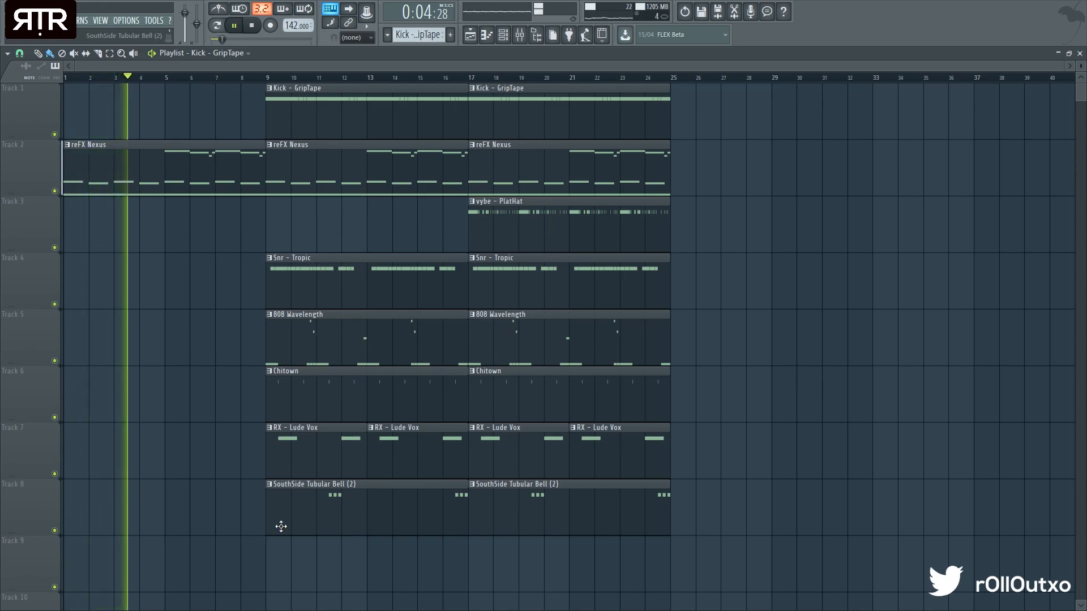
Delete the RX - Lude Vox, SouthSide Tubular Bell (2) and Kick - GripTape clips from bars 9 to 16, and stop playback
right_click(371, 470)
right_click(362, 465)
right_click(371, 504)
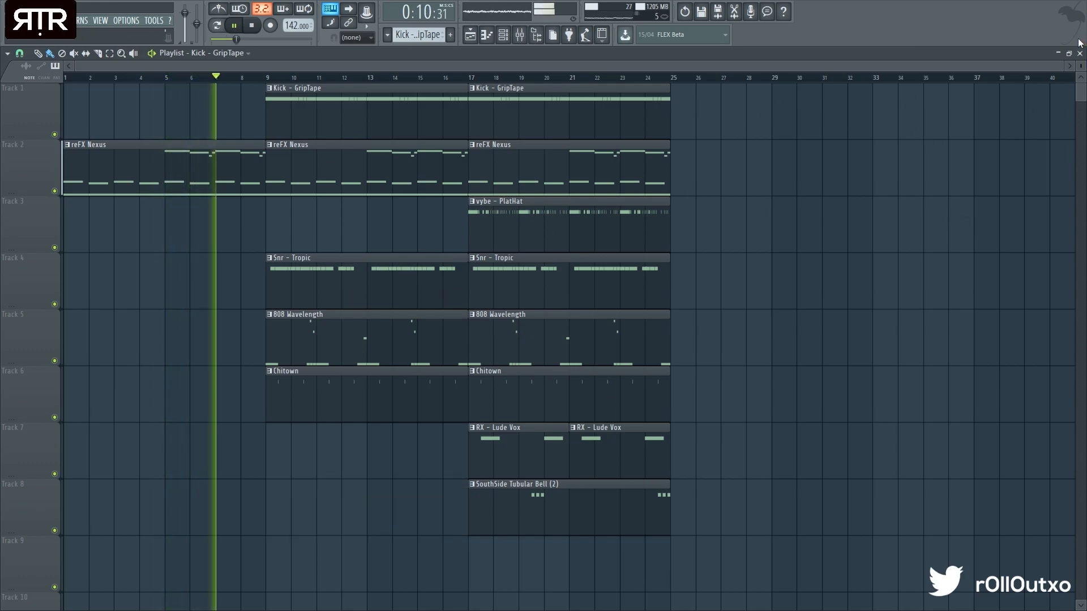
right_click(383, 107)
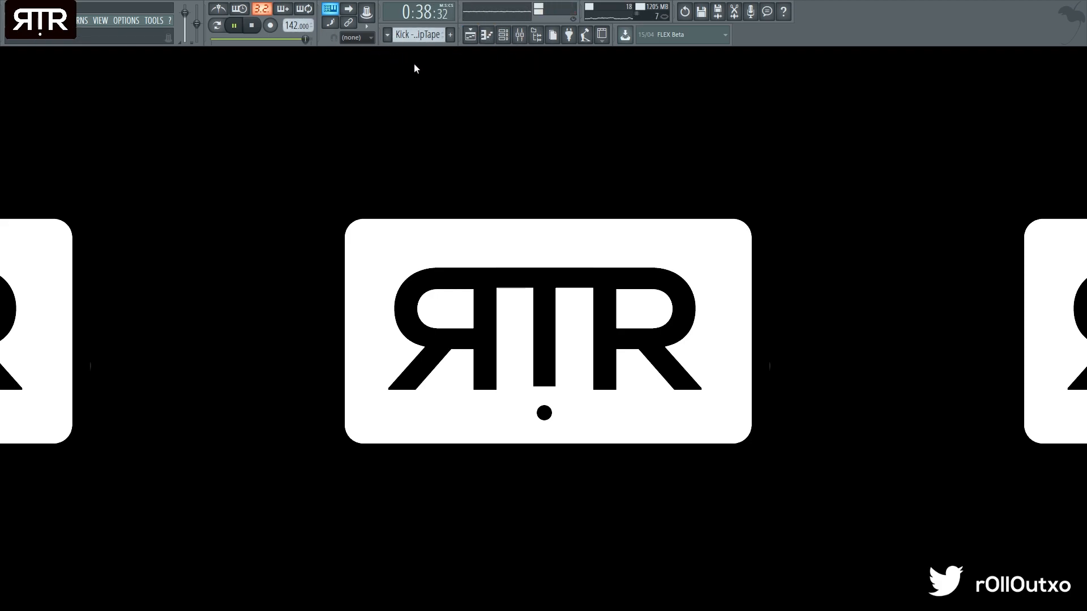
left_click(251, 27)
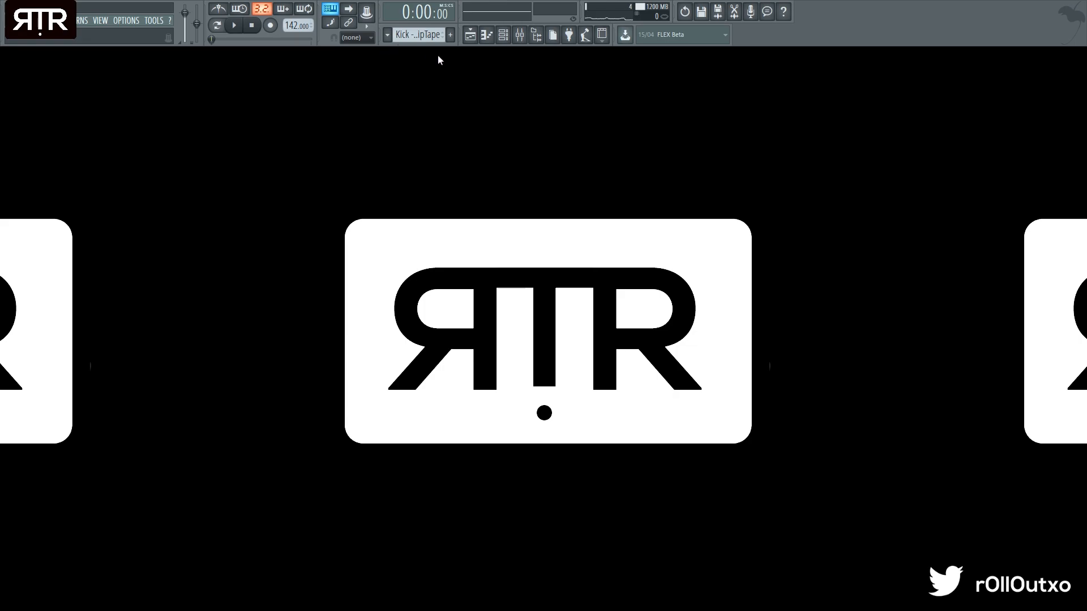